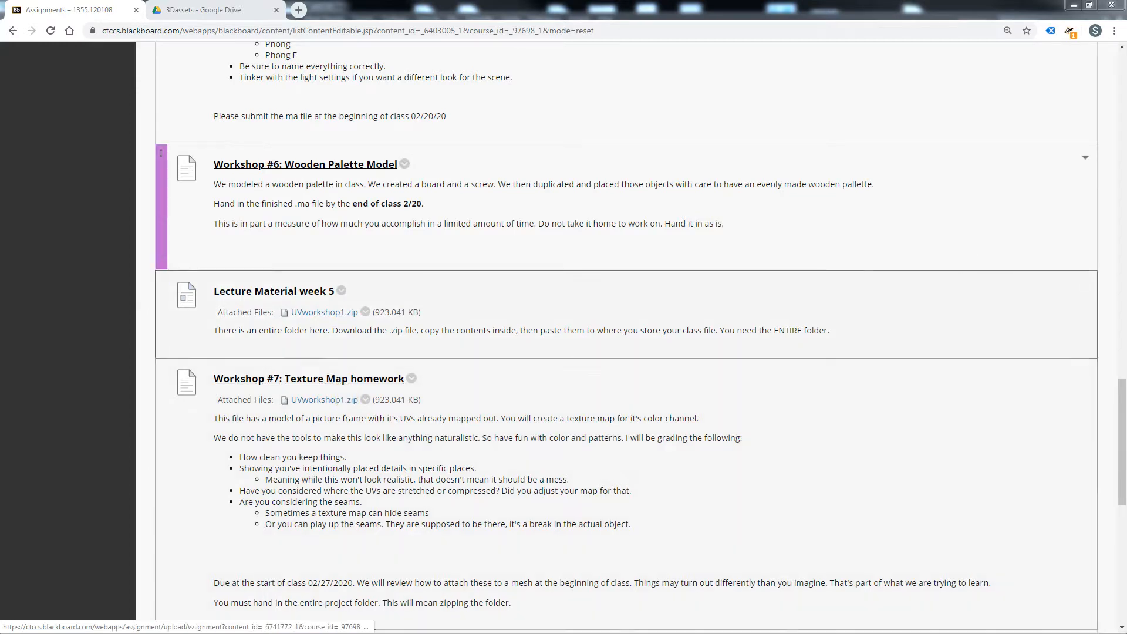
- Examine the UVworkshop1 project folder and the scene files in its scenes subfolder, returning to the main project folder
drag(1126, 68, 558, 97)
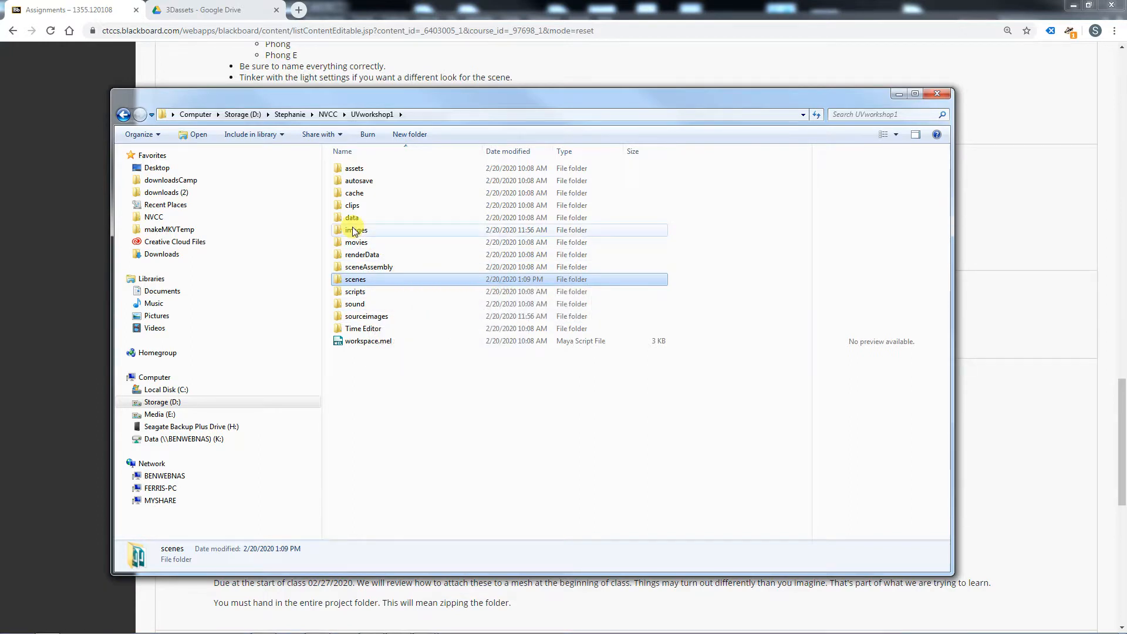
mouse_move(355, 231)
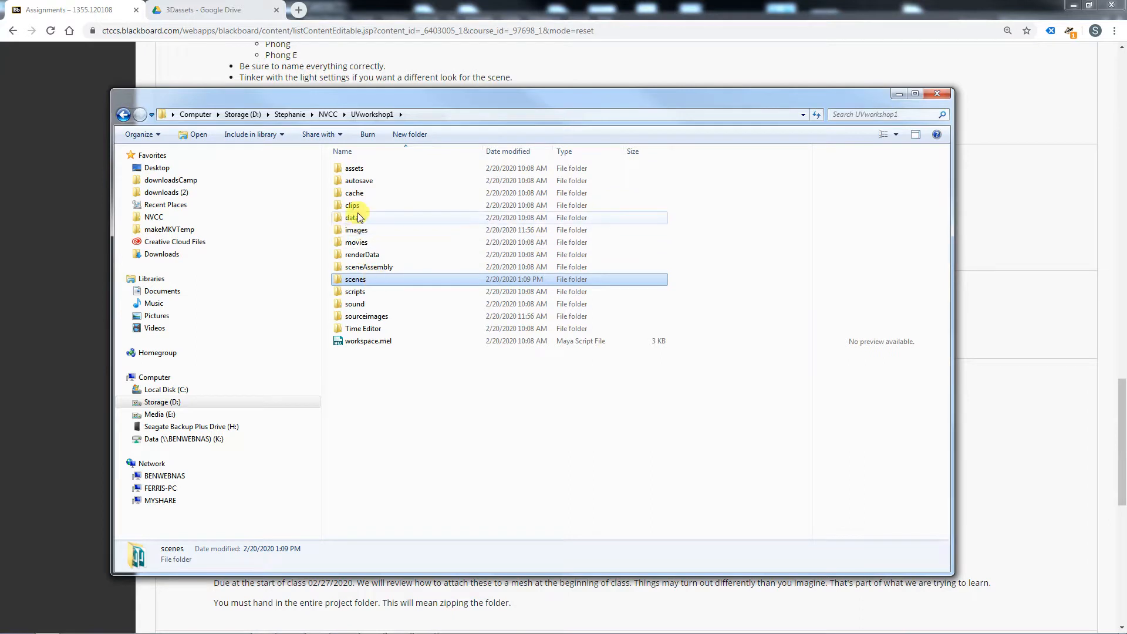
mouse_move(364, 197)
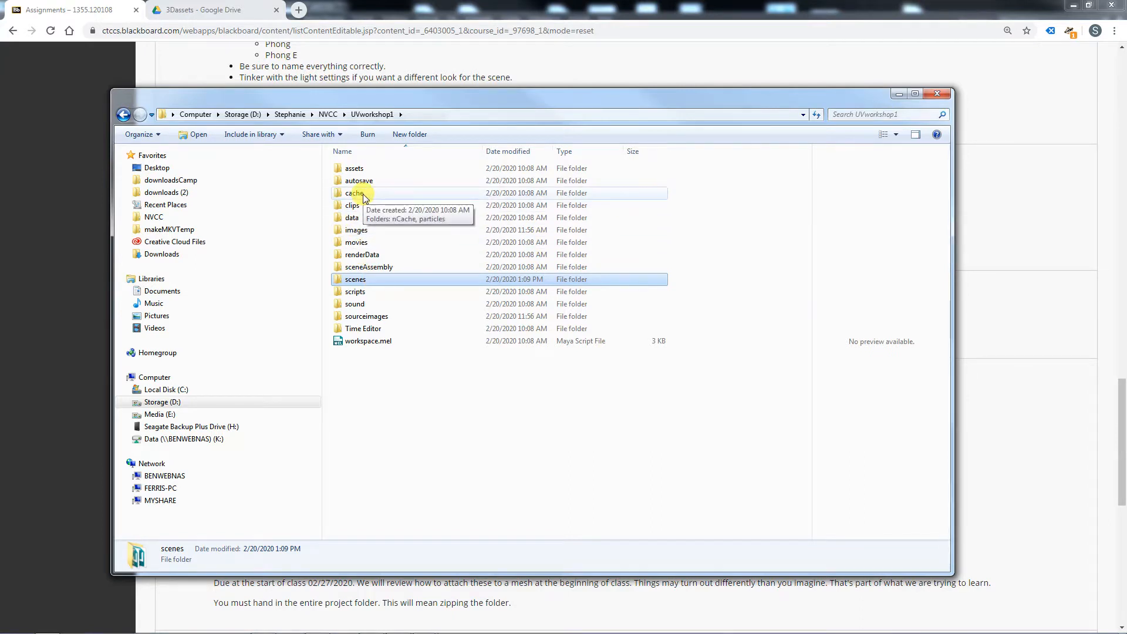
double_click(361, 280)
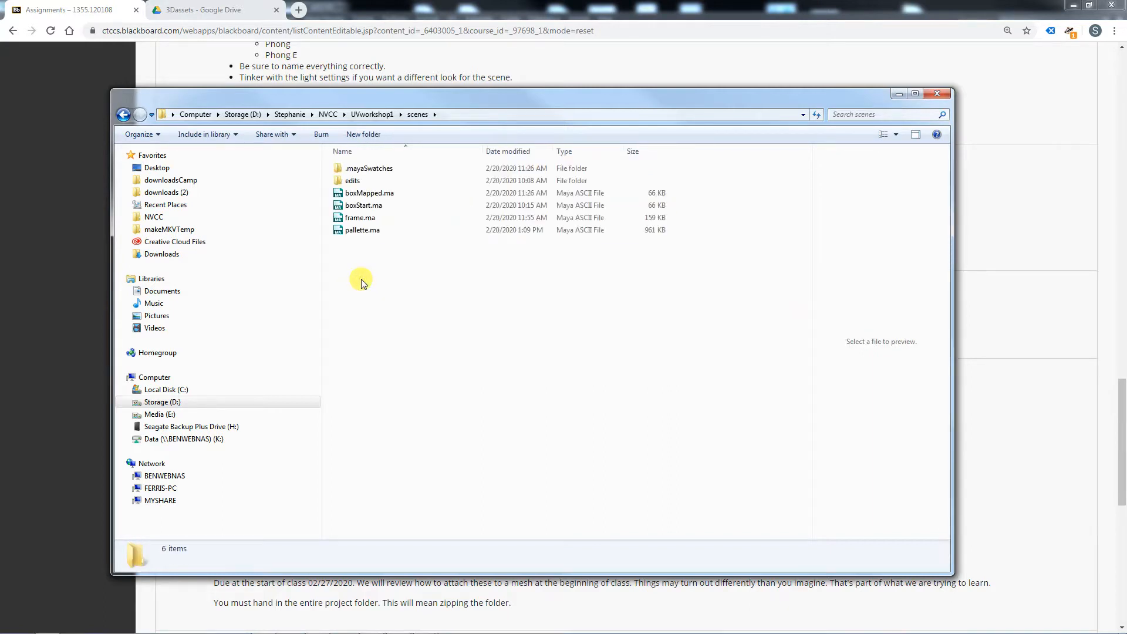
click(381, 115)
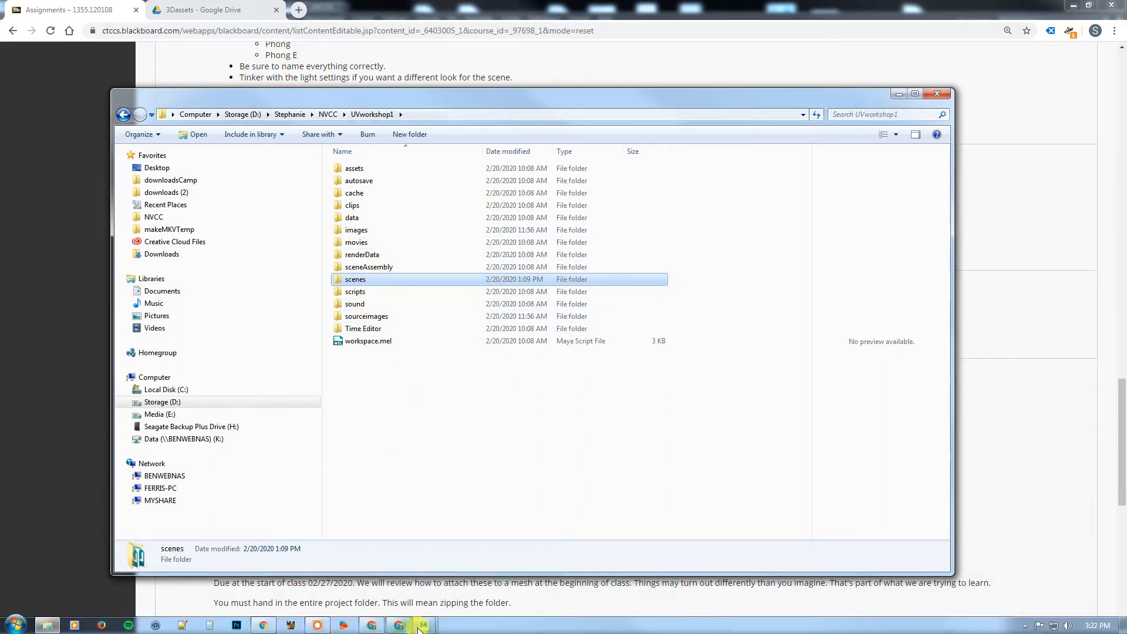
- Switch to Maya, where the boxStart.ma scene is open, and bring the whole box into view
click(422, 626)
click(463, 586)
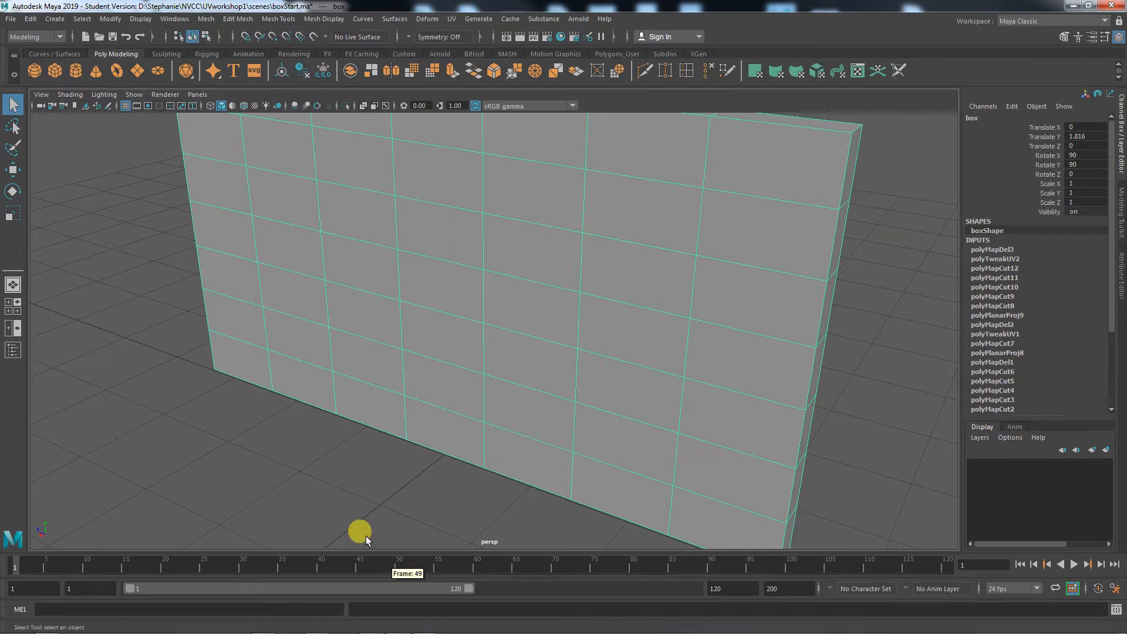
alt+drag(367, 500, 390, 488)
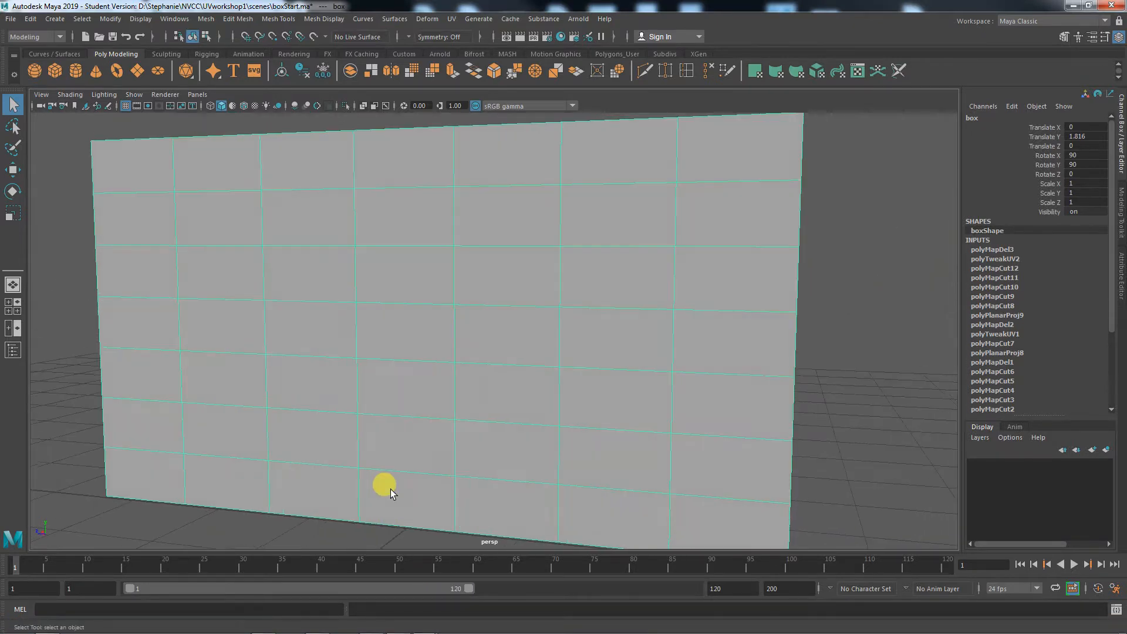
alt+right_drag(460, 495, 274, 479)
alt+drag(274, 479, 305, 508)
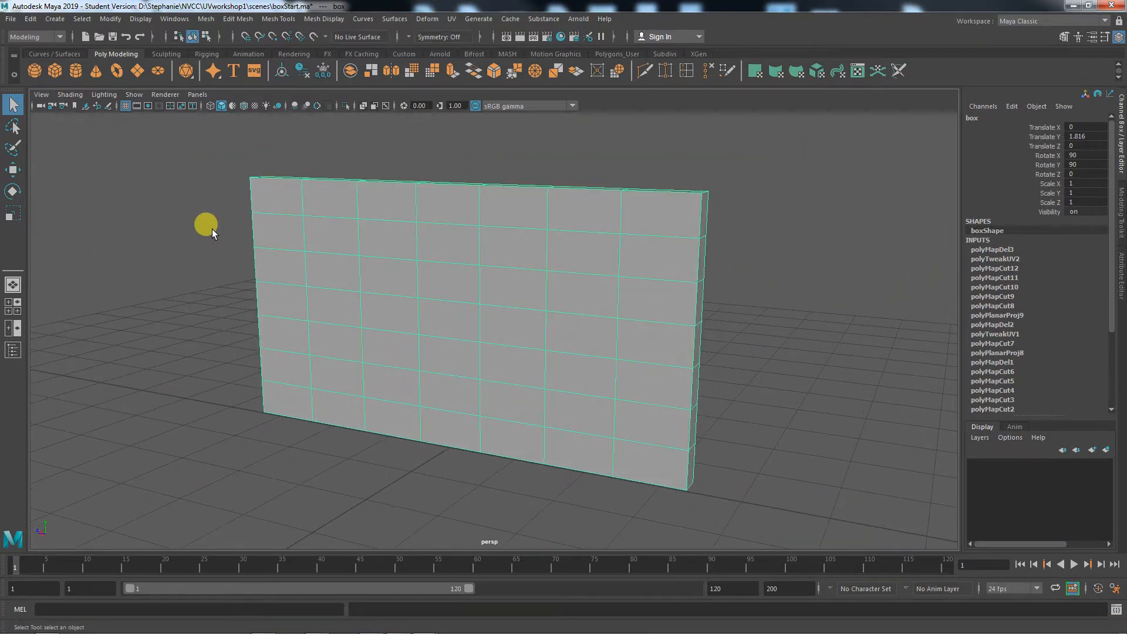
- Check the folder that Save Scene As offers for the boxStart scene, leaving without saving
click(10, 18)
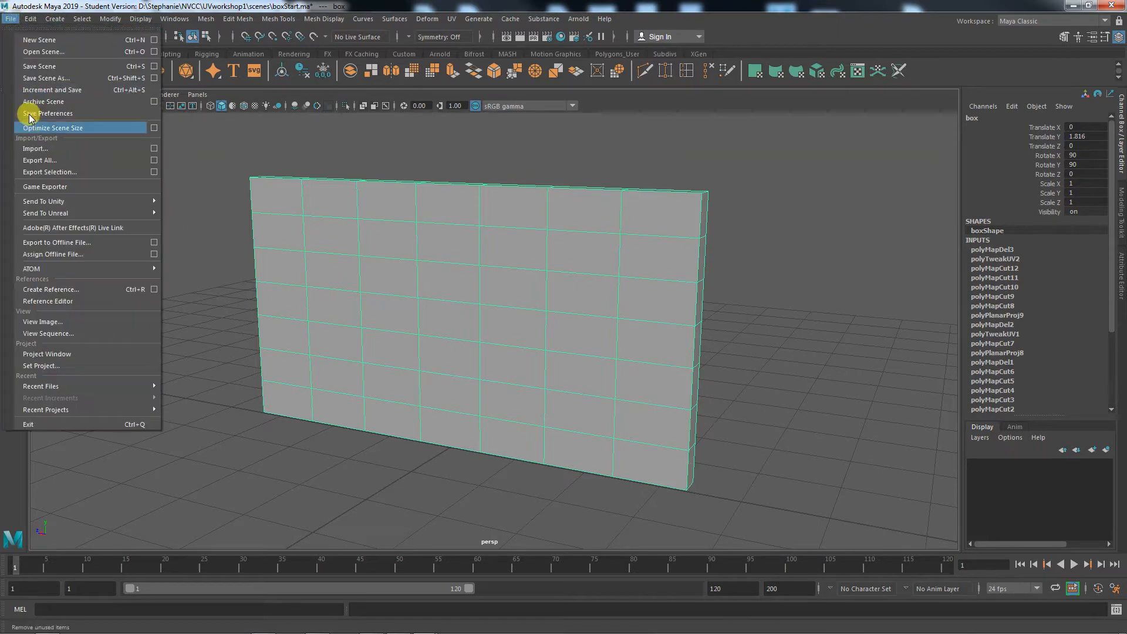
click(39, 81)
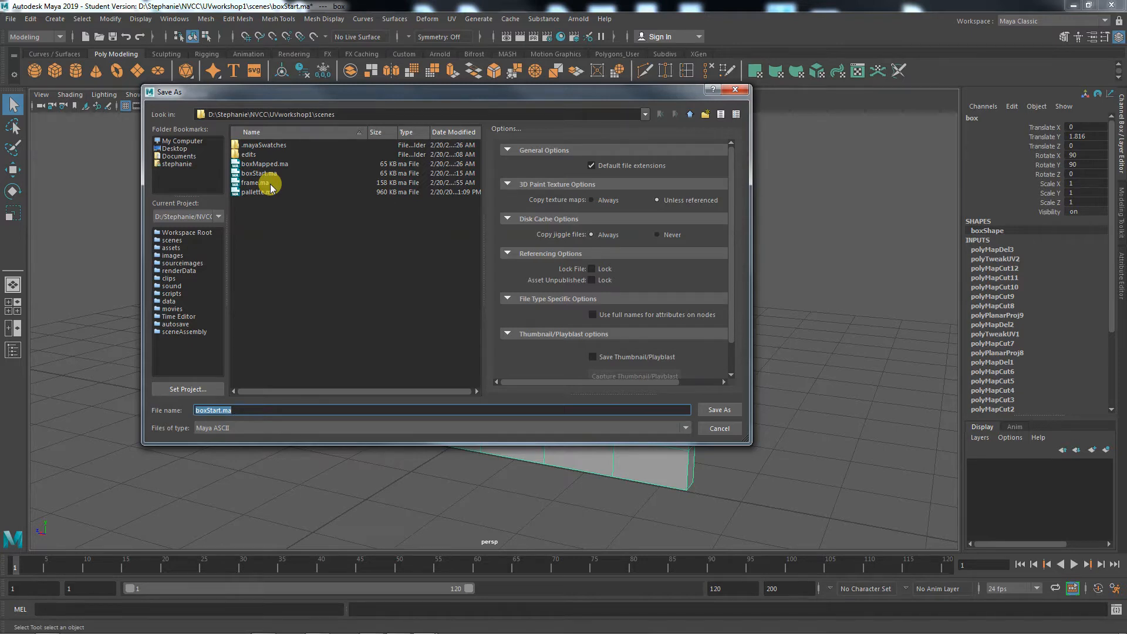
click(732, 427)
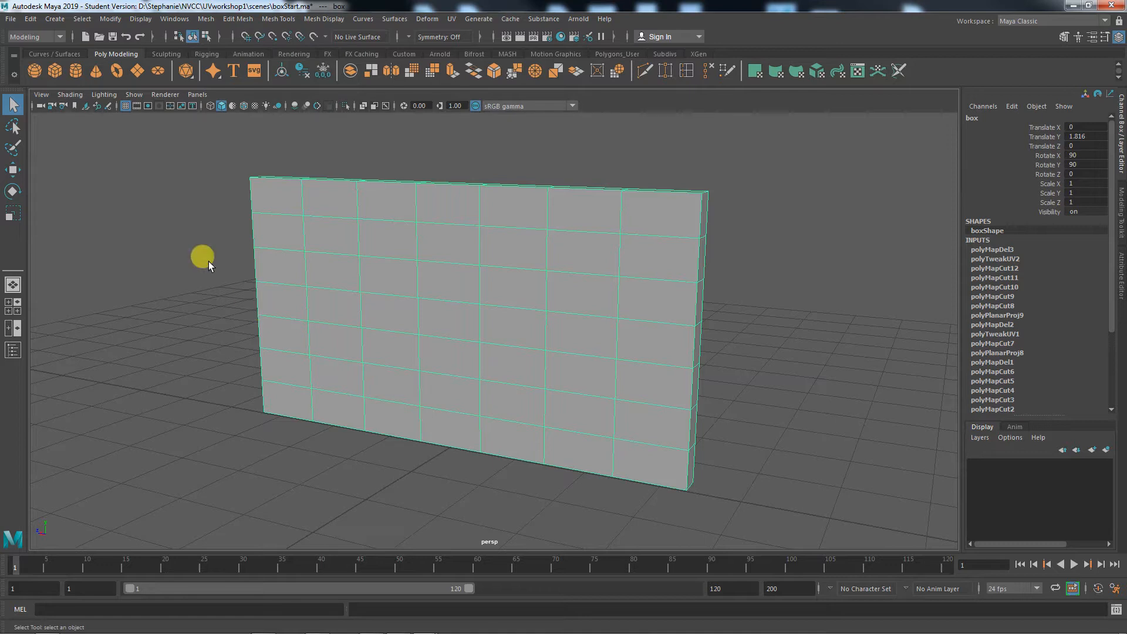
- Set the current Maya project to the UVworkshop1 folder inside NVCC
click(12, 20)
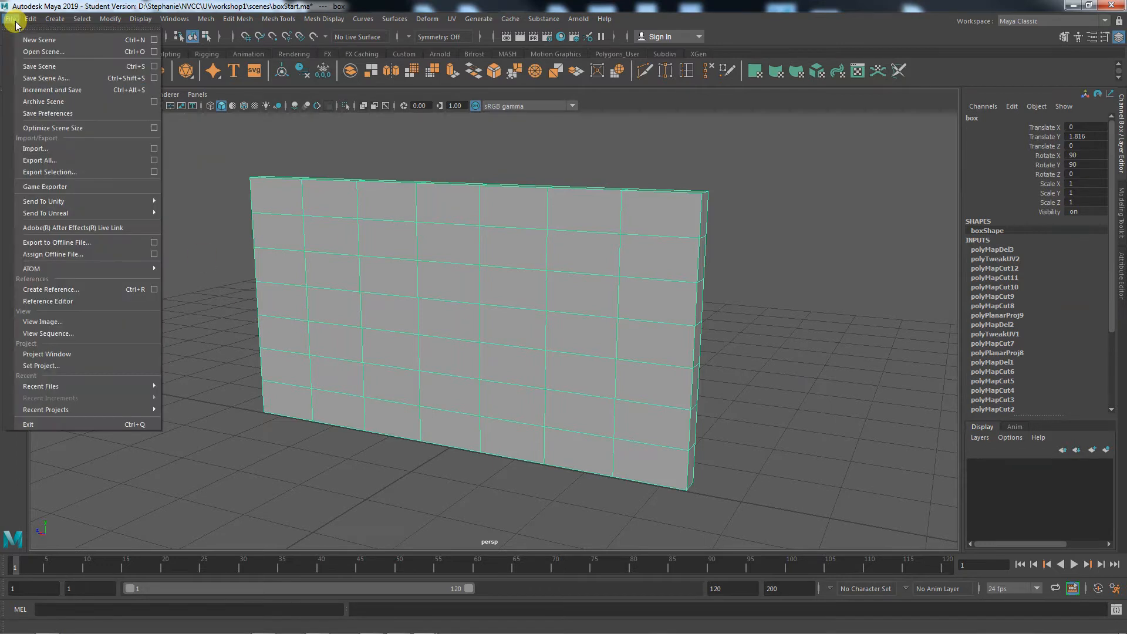
click(49, 369)
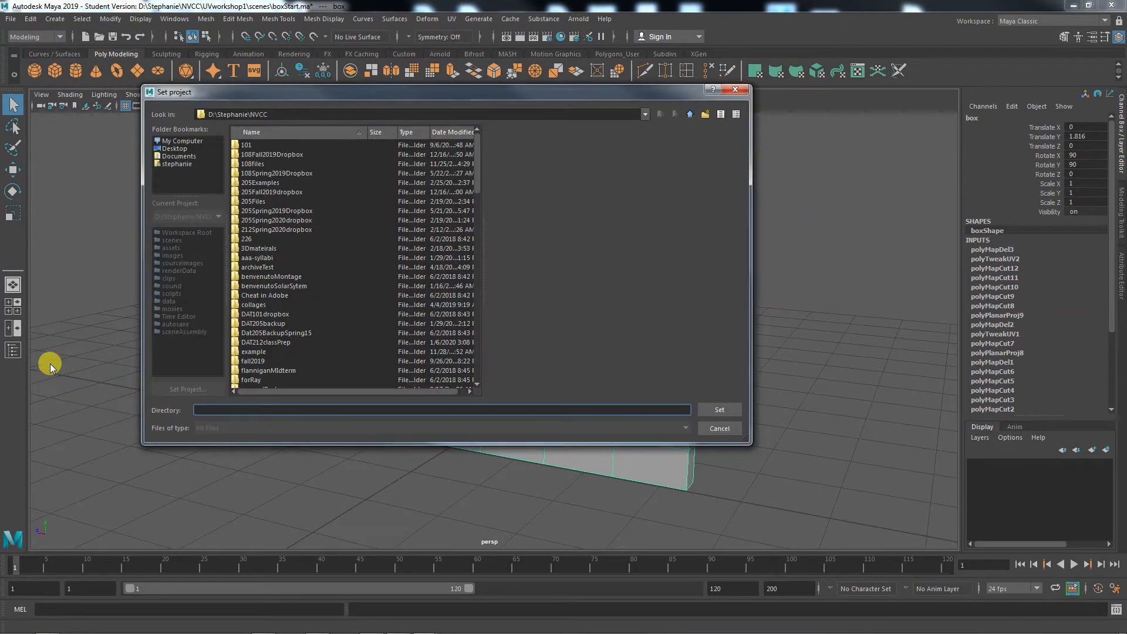
drag(480, 194, 477, 195)
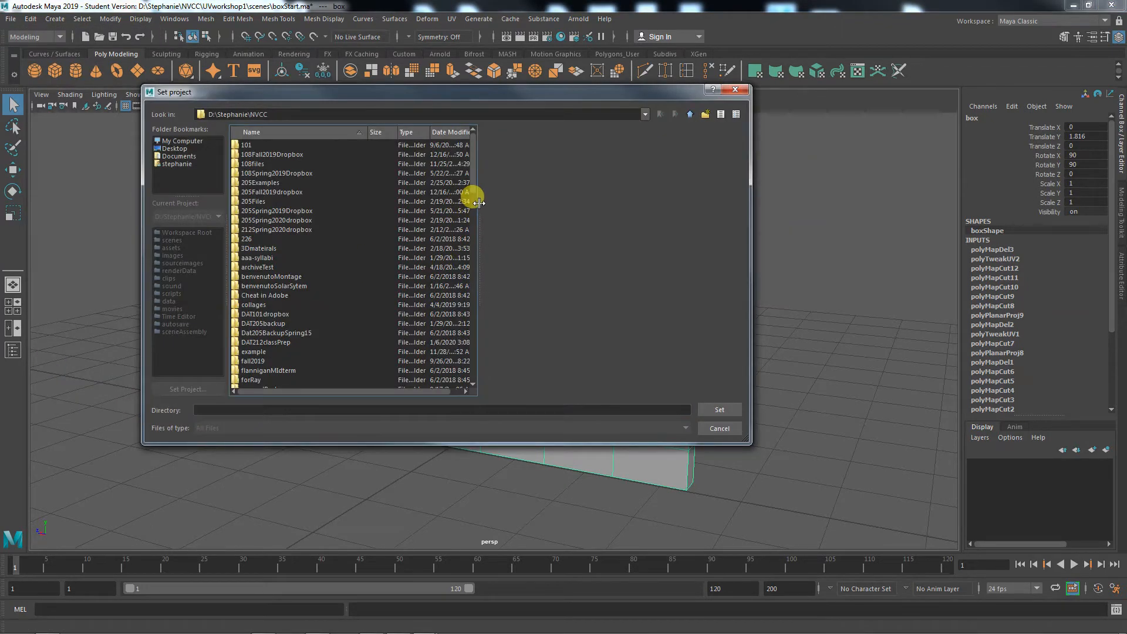
scroll(464, 258, down, 15)
scroll(464, 258, up, 2)
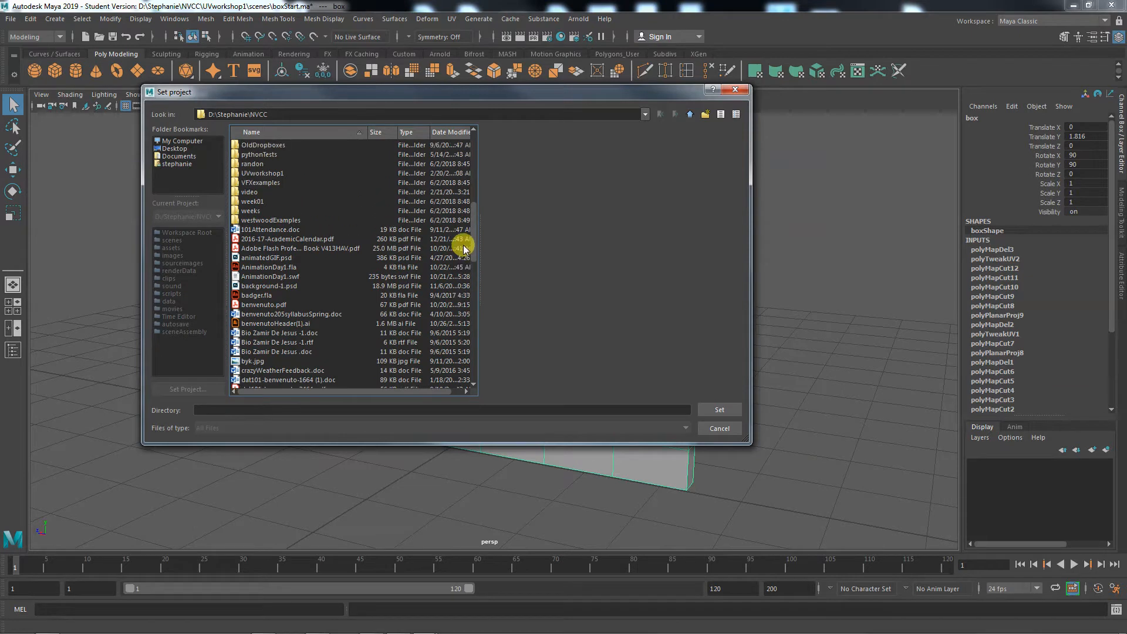
click(267, 174)
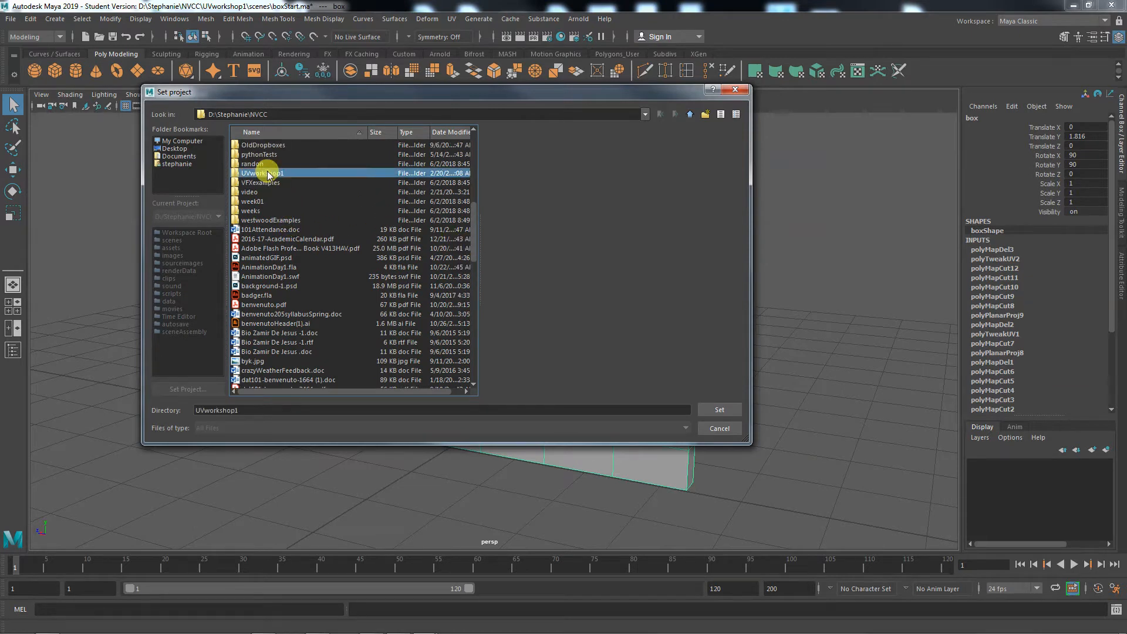
click(716, 411)
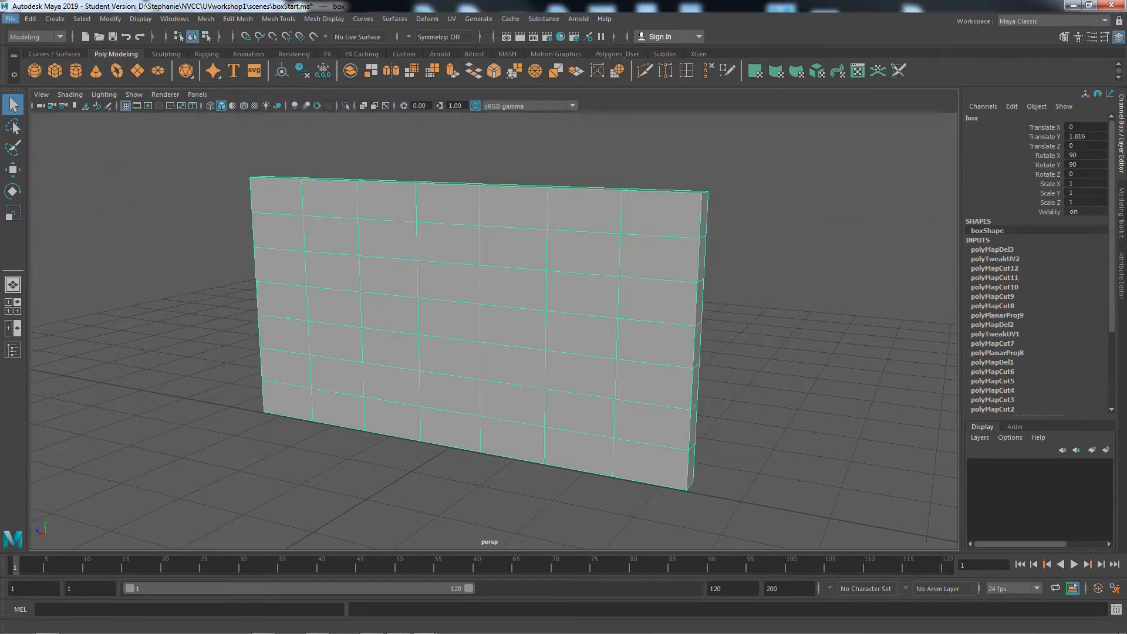
- Recheck the save location under the newly set project and cancel without saving the scene
click(11, 18)
click(31, 75)
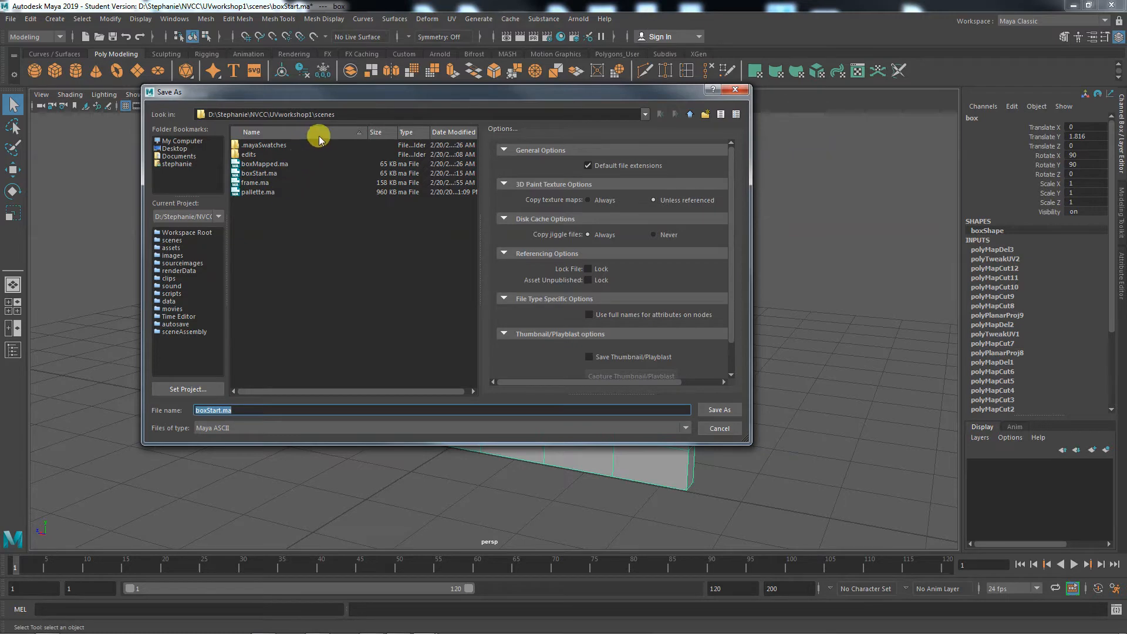
click(728, 428)
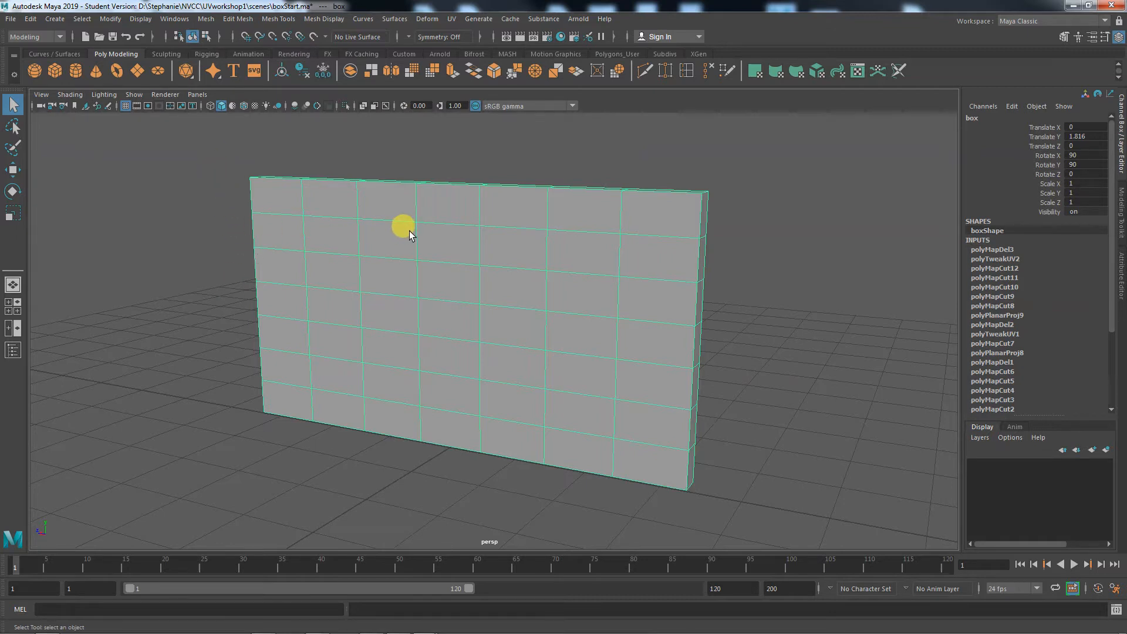
- Examine the box mesh from its front, side and back, keeping the box selected
alt+drag(403, 245, 214, 366)
click(214, 365)
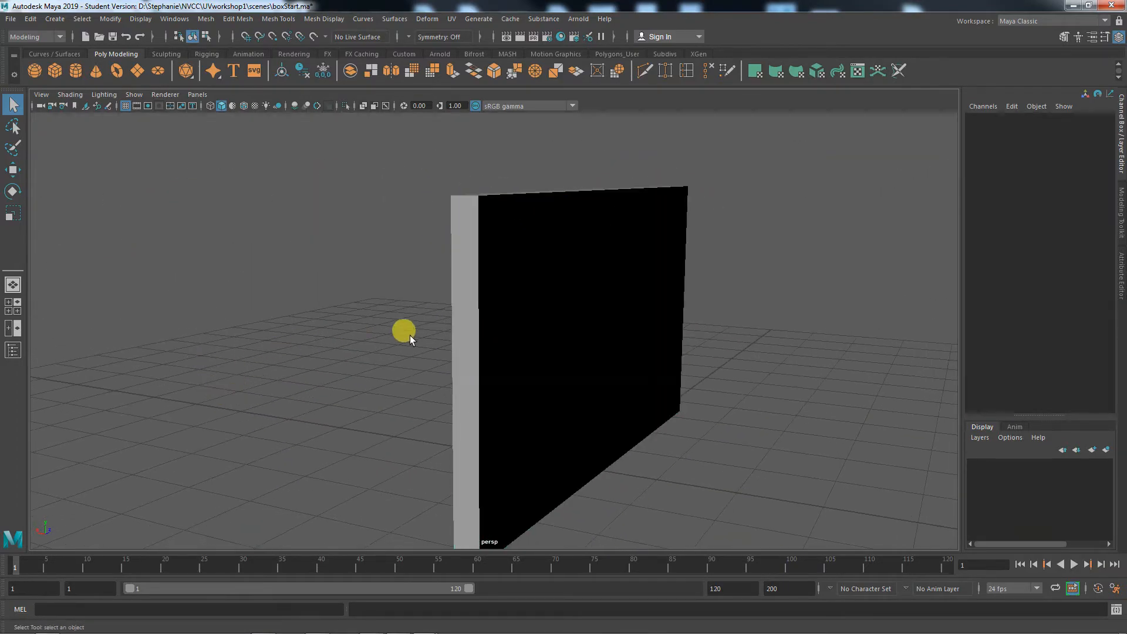
click(453, 326)
alt+drag(455, 325, 498, 340)
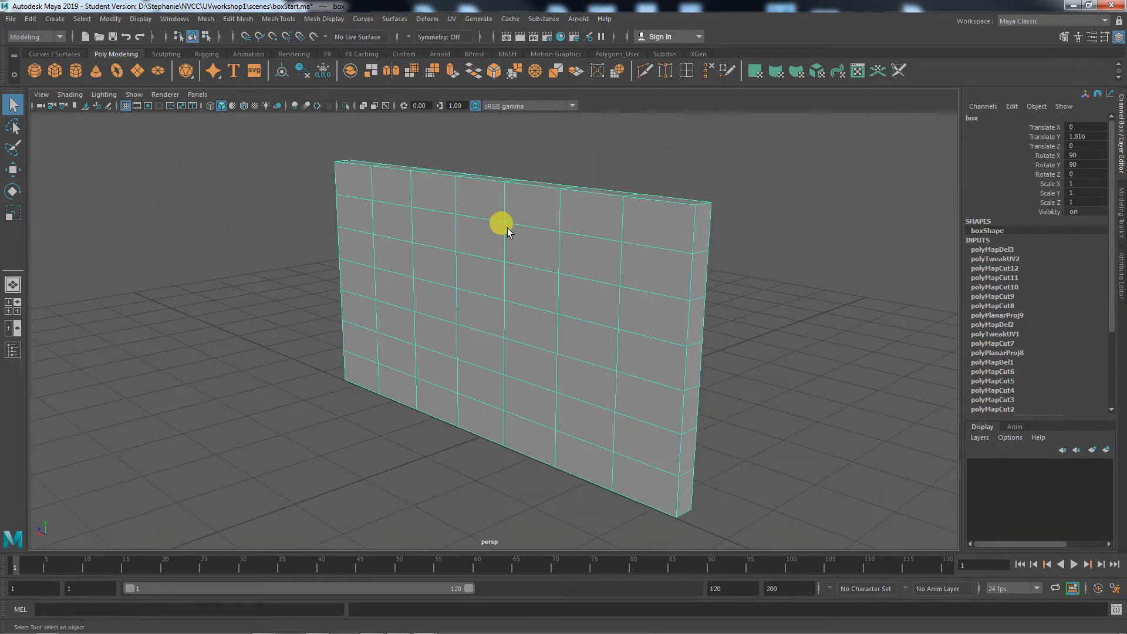
alt+drag(668, 259, 513, 227)
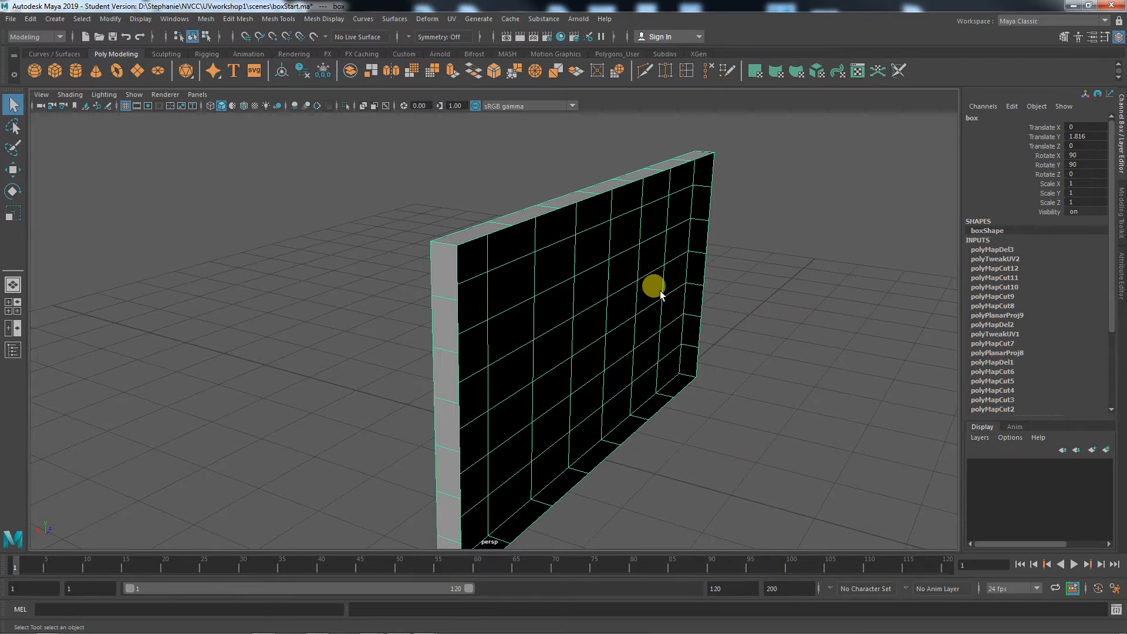
alt+drag(660, 292, 445, 287)
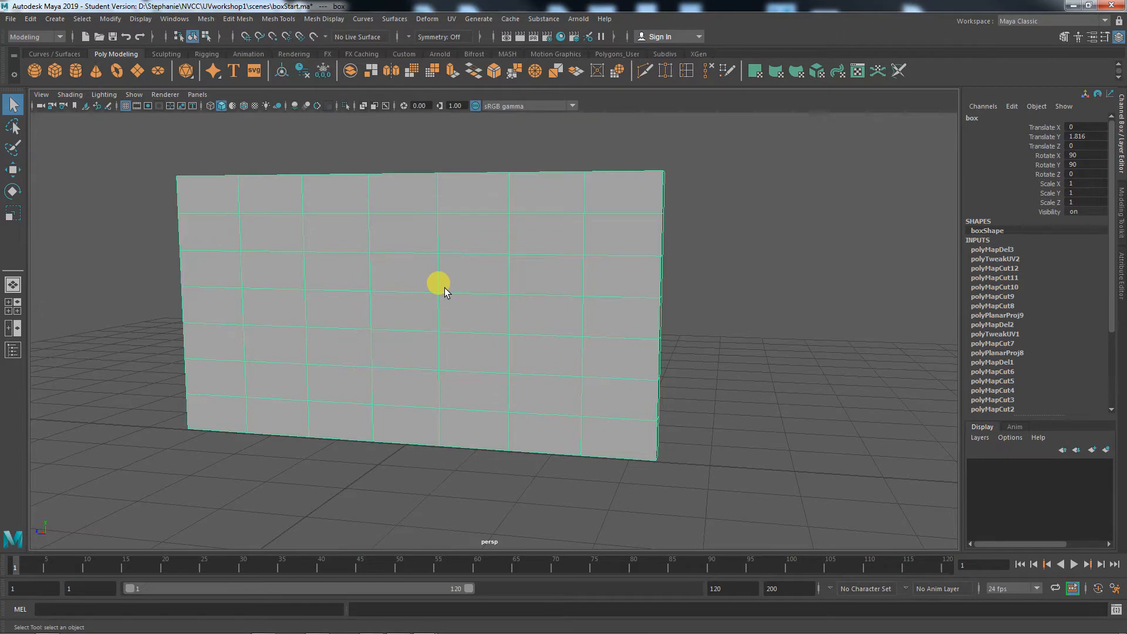
- Switch to the UV Editing workspace and examine the UV grid around the 0 to 1 tile
click(1017, 24)
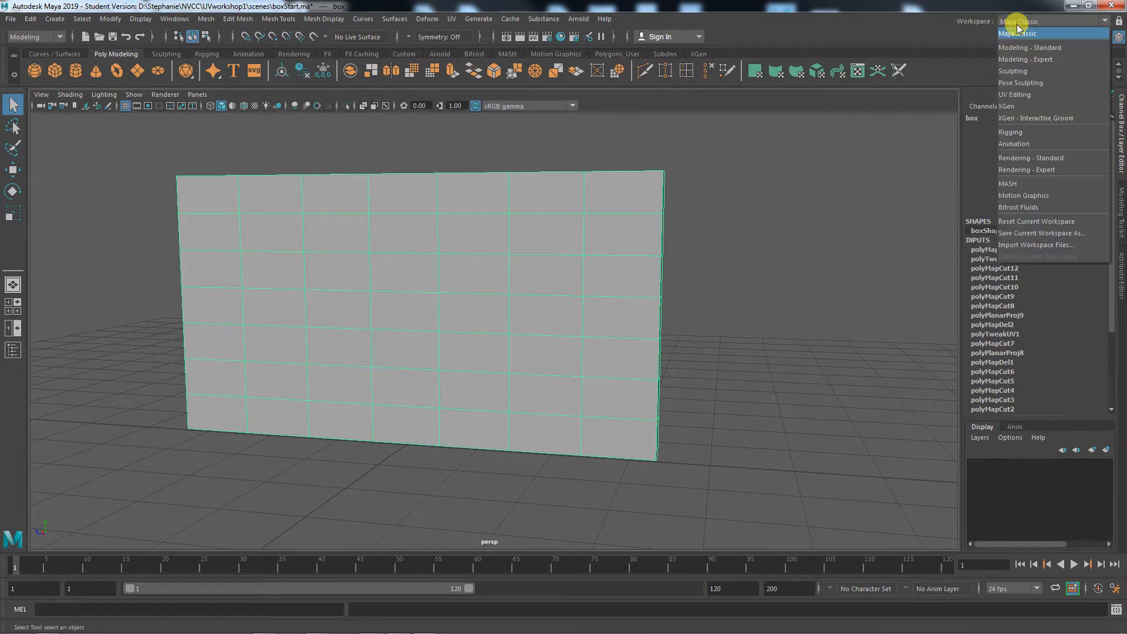
click(1015, 94)
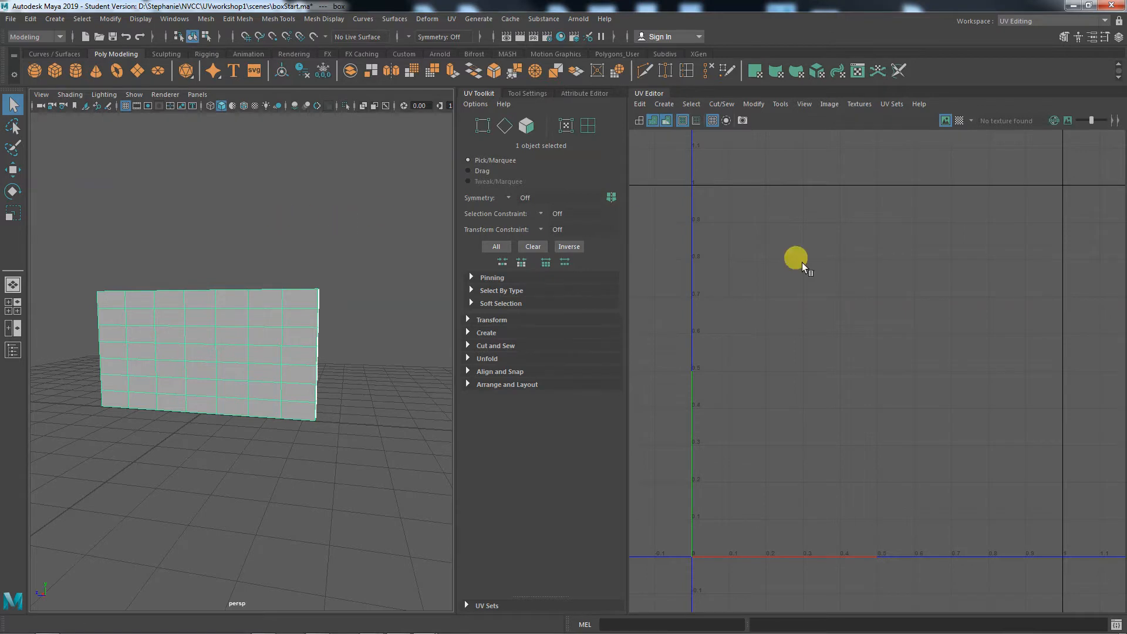
alt+right_drag(981, 347, 891, 395)
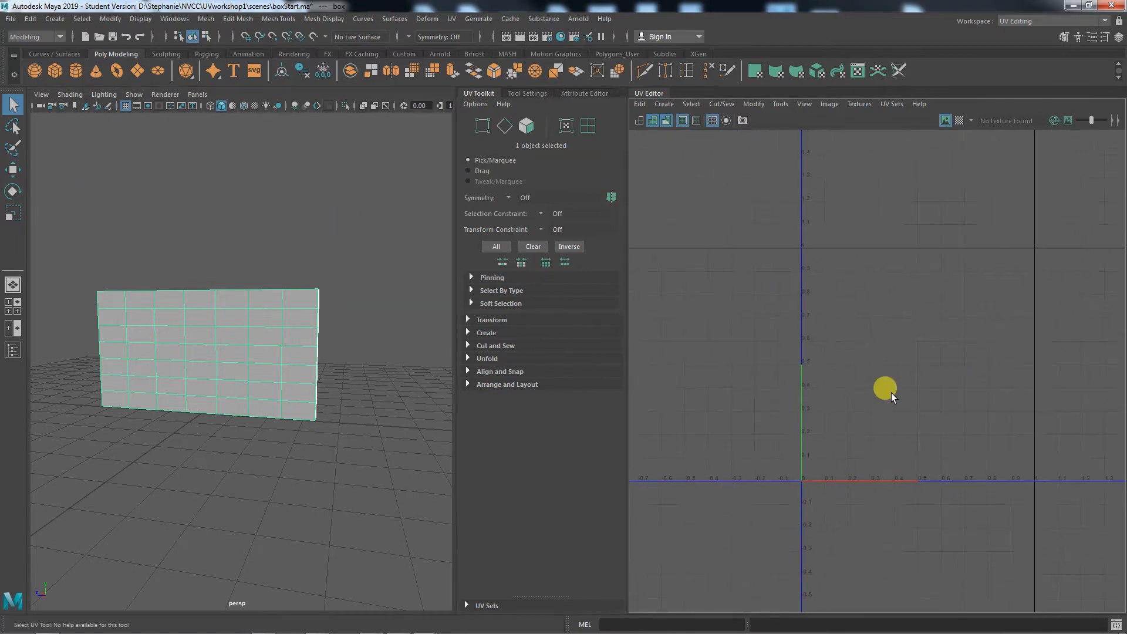
alt+middle_drag(911, 395, 901, 312)
alt+right_drag(977, 347, 839, 345)
alt+middle_drag(878, 333, 866, 341)
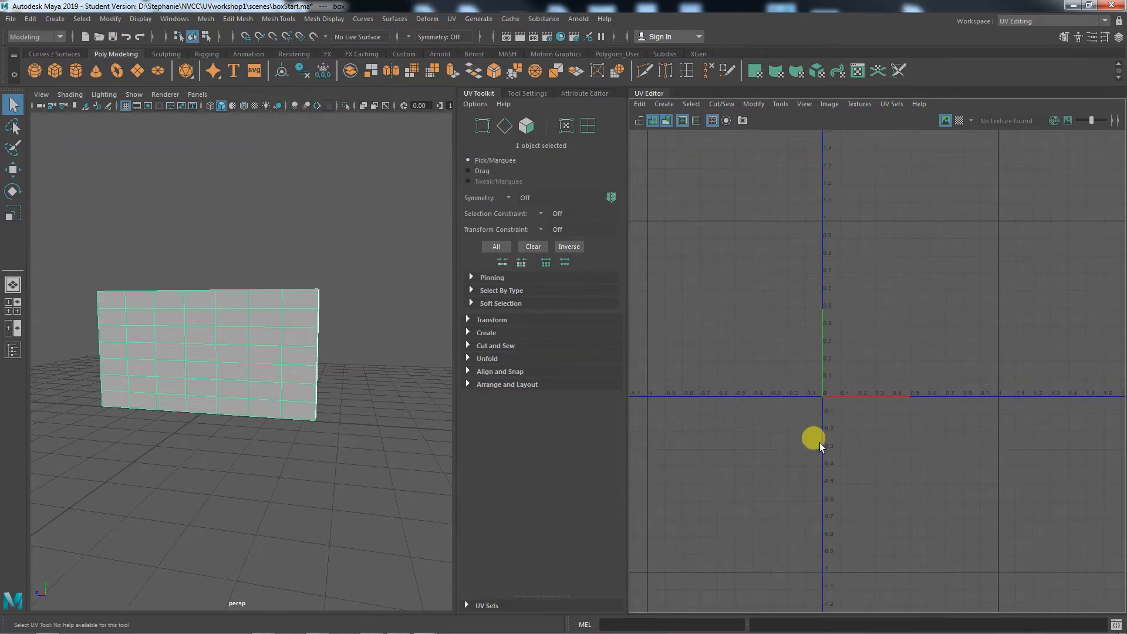
alt+middle_drag(910, 346, 842, 365)
alt+right_drag(788, 376, 982, 389)
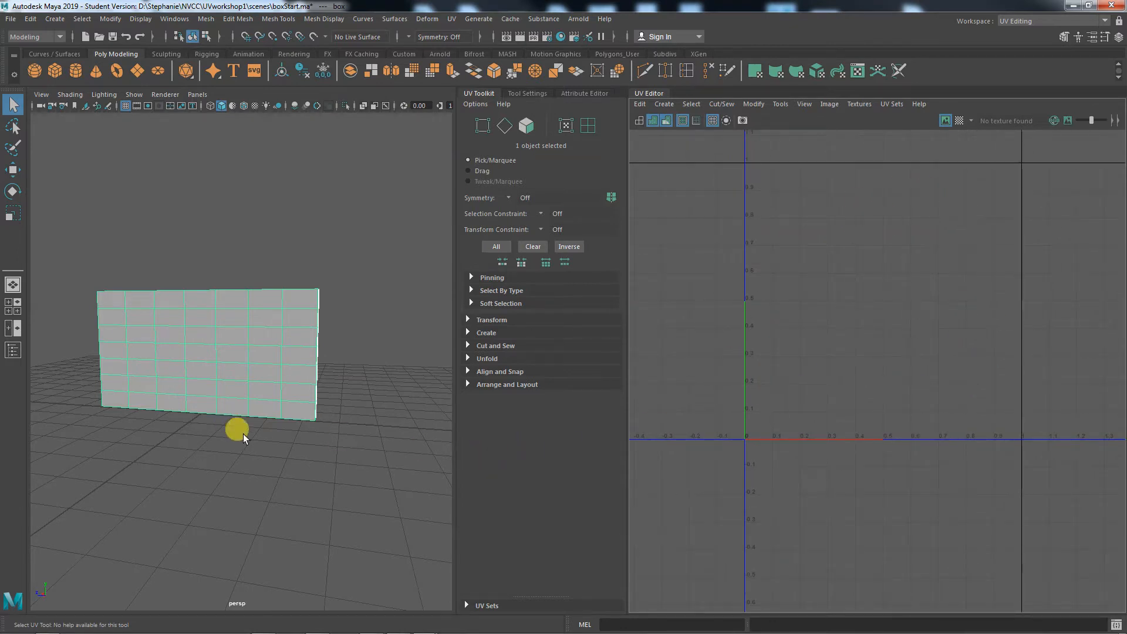
- Apply a planar UV projection to the box and review the Planar Mapping options without changing them
alt+drag(235, 460, 198, 480)
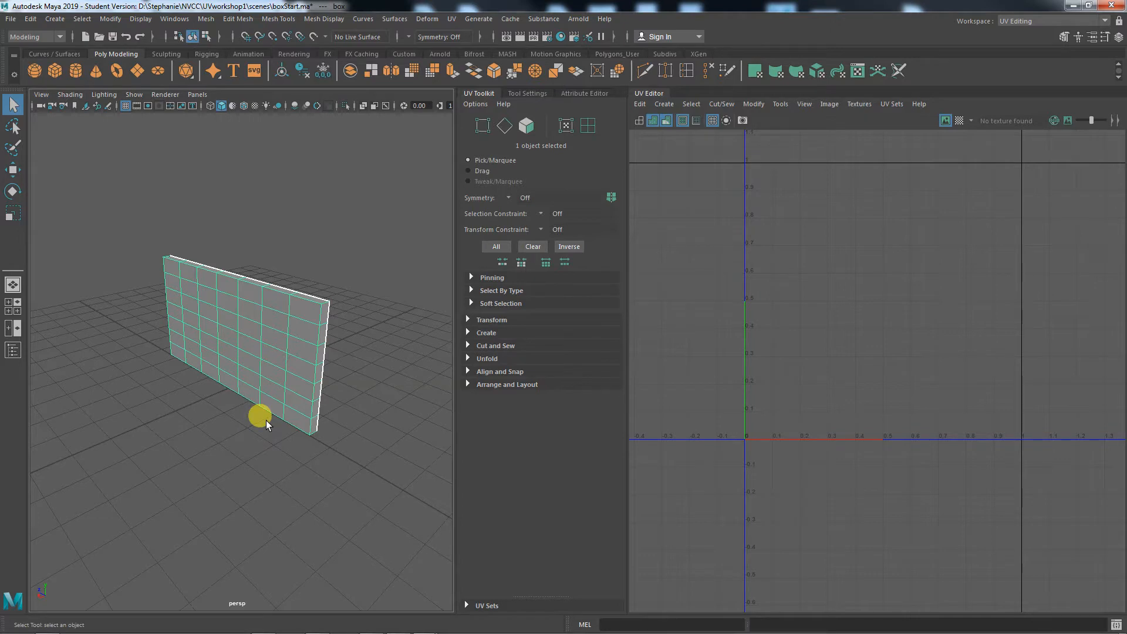
click(500, 333)
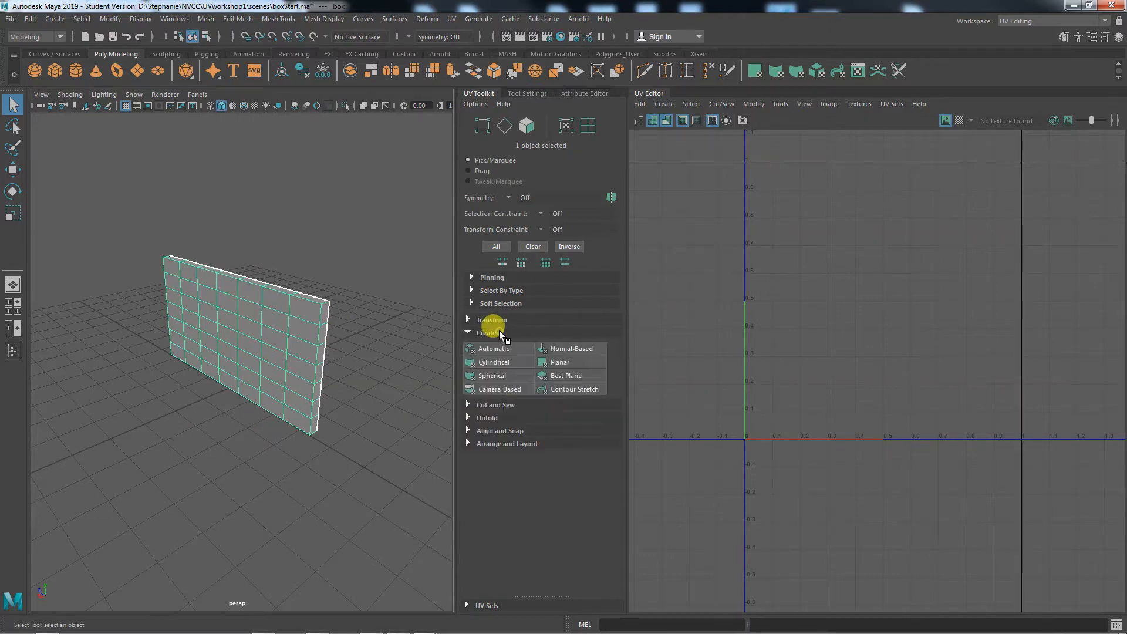
click(556, 363)
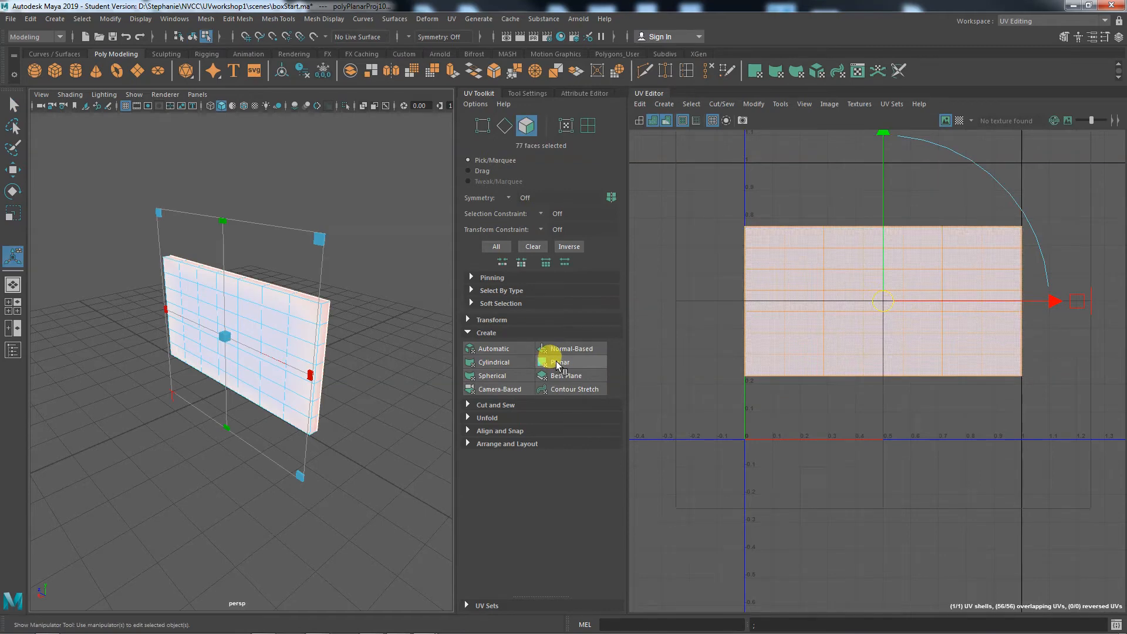
alt+drag(279, 497, 302, 352)
alt+drag(326, 494, 290, 498)
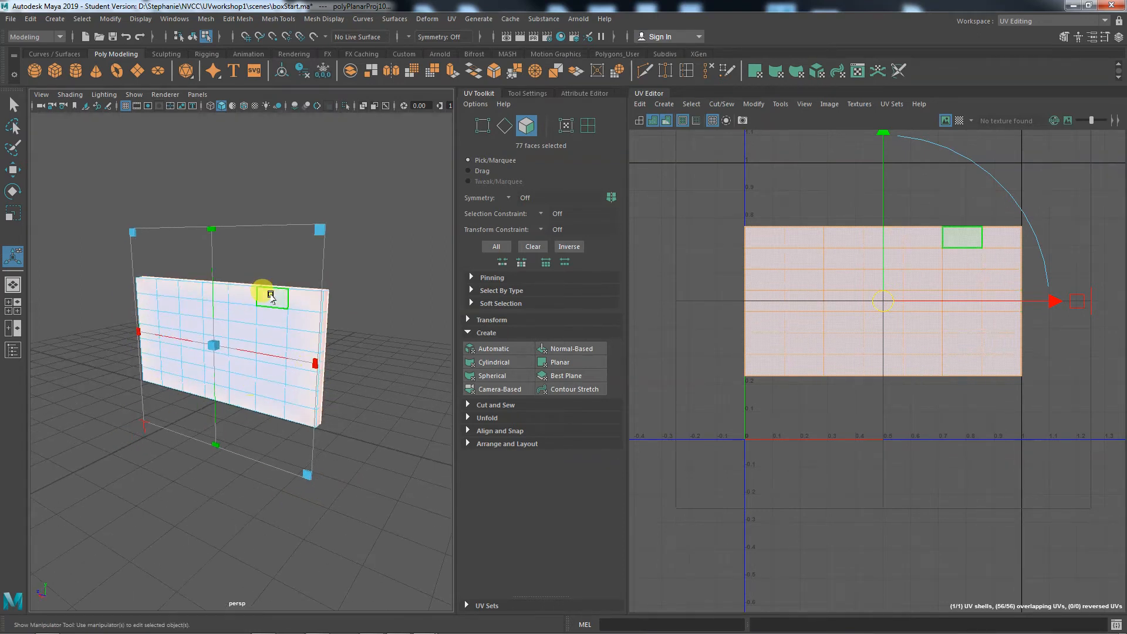
shift+click(565, 365)
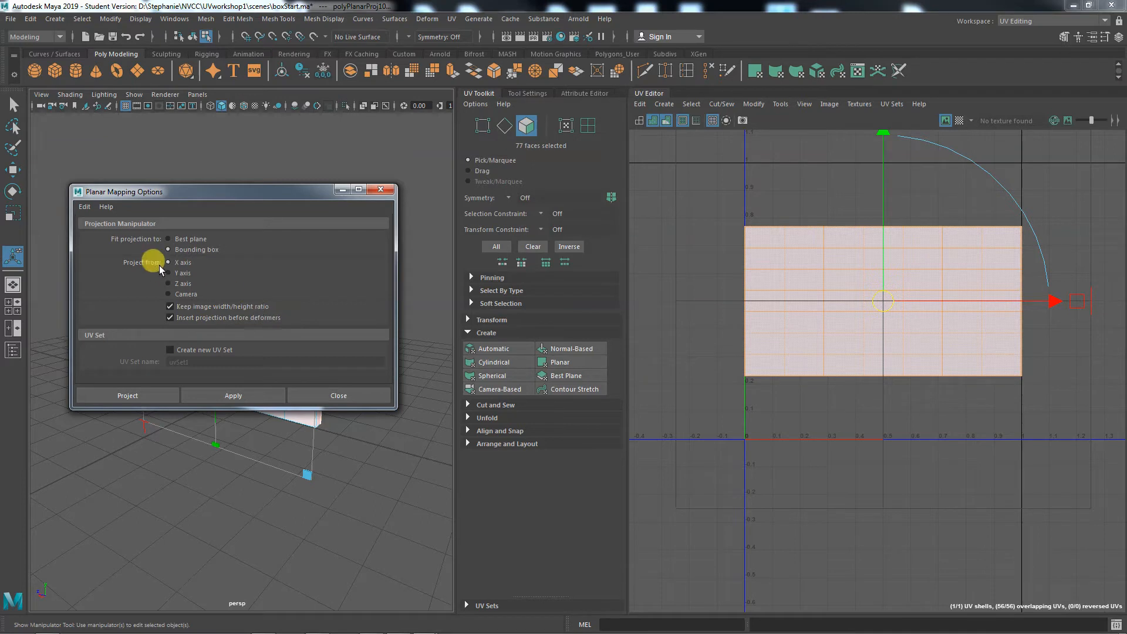
click(343, 394)
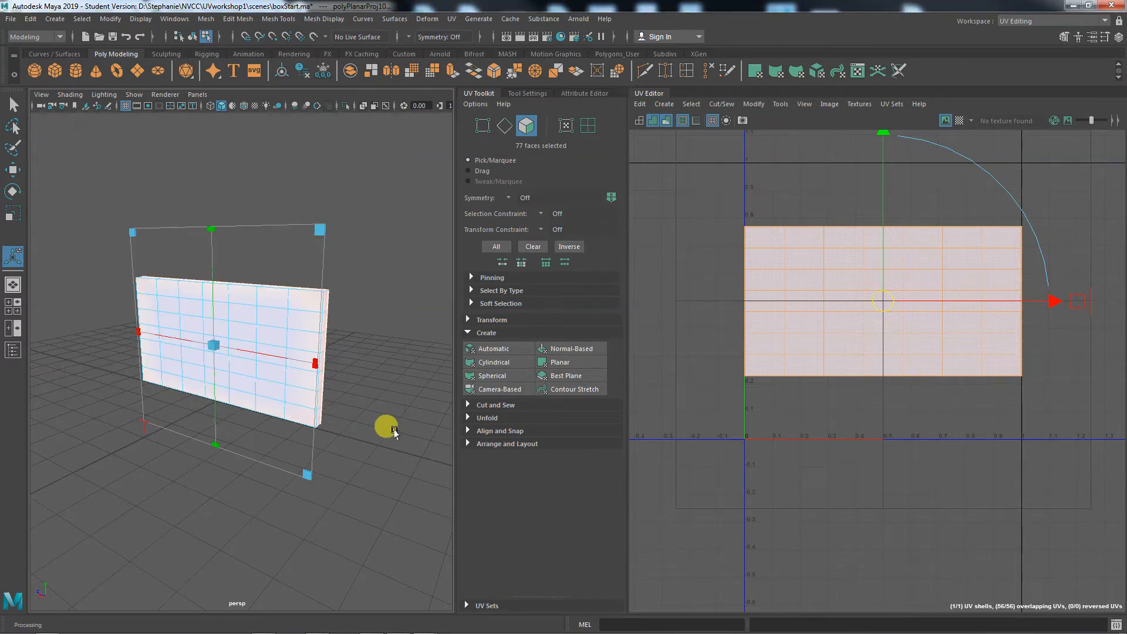
- Apply a cylindrical UV projection to the box's selected faces
click(495, 366)
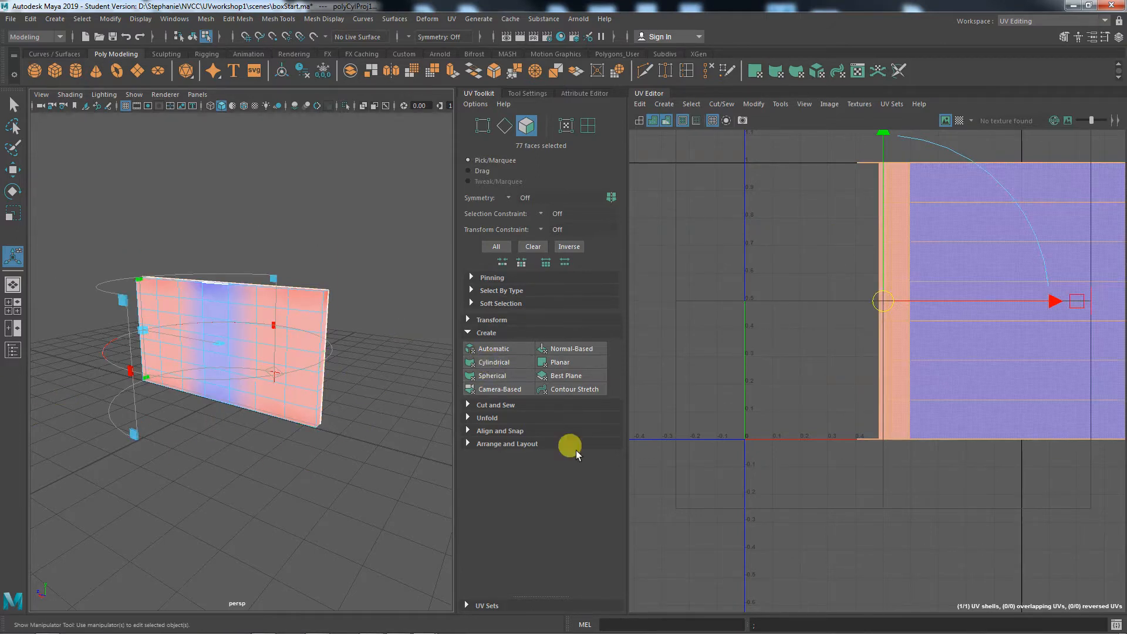
- Try a spherical UV projection on the box's selected faces, replace it with a planar projection, and clear the selection
alt+middle_drag(911, 551, 738, 562)
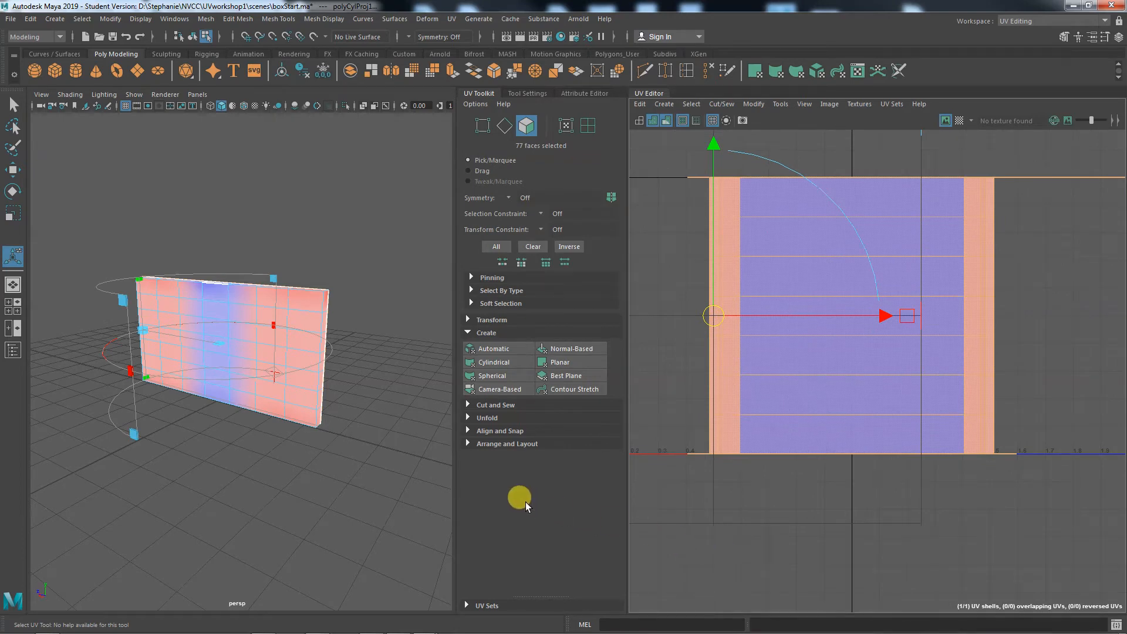
click(500, 376)
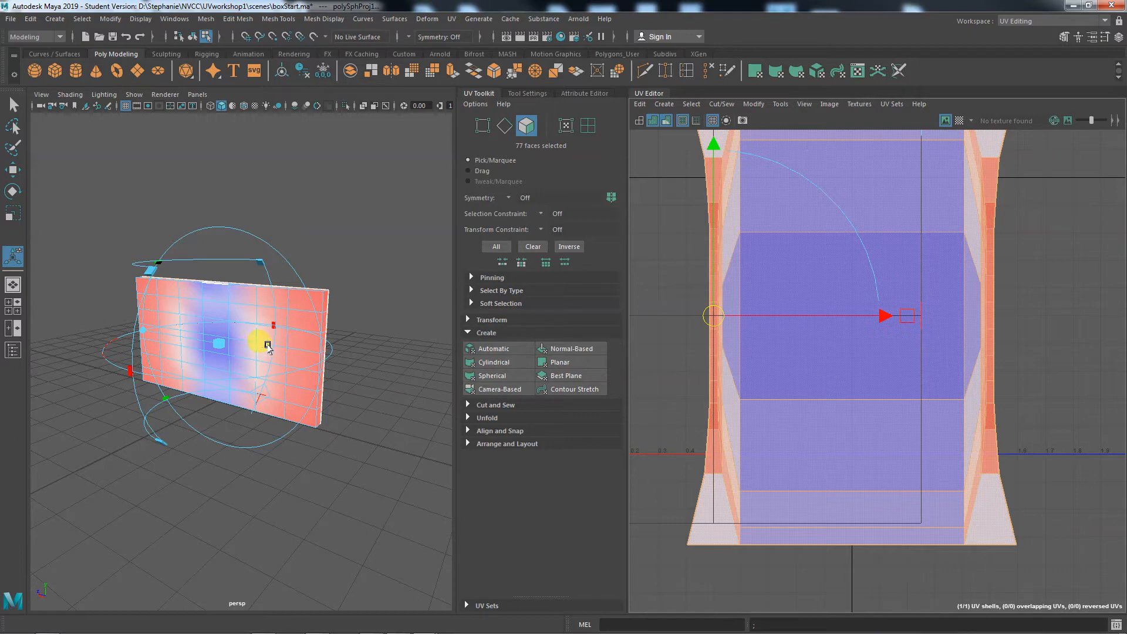
click(560, 362)
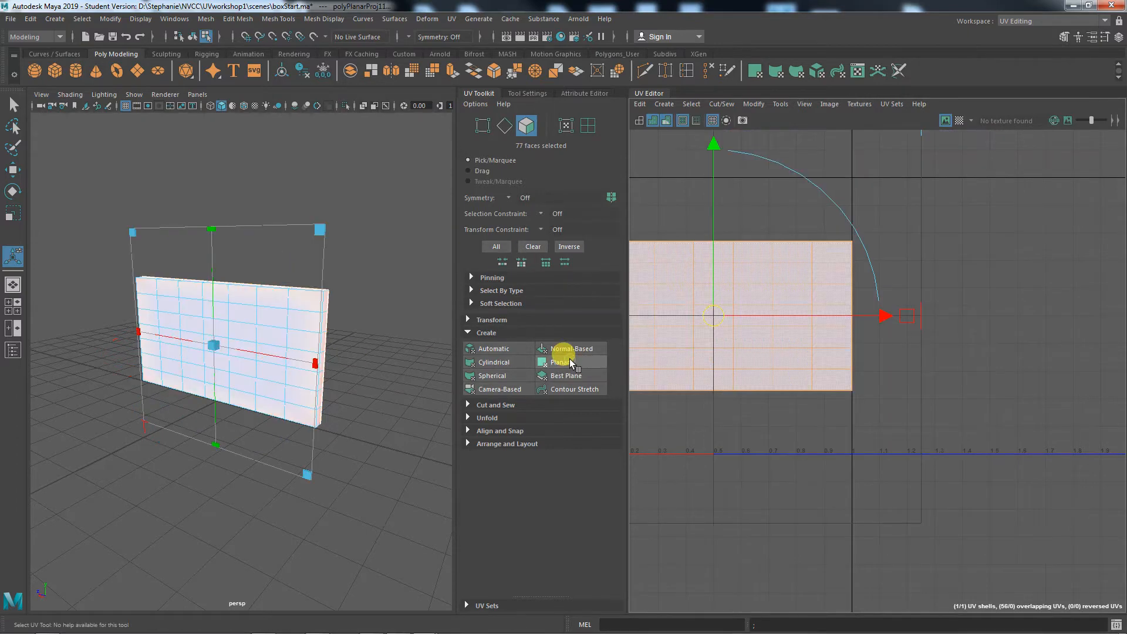
key(f)
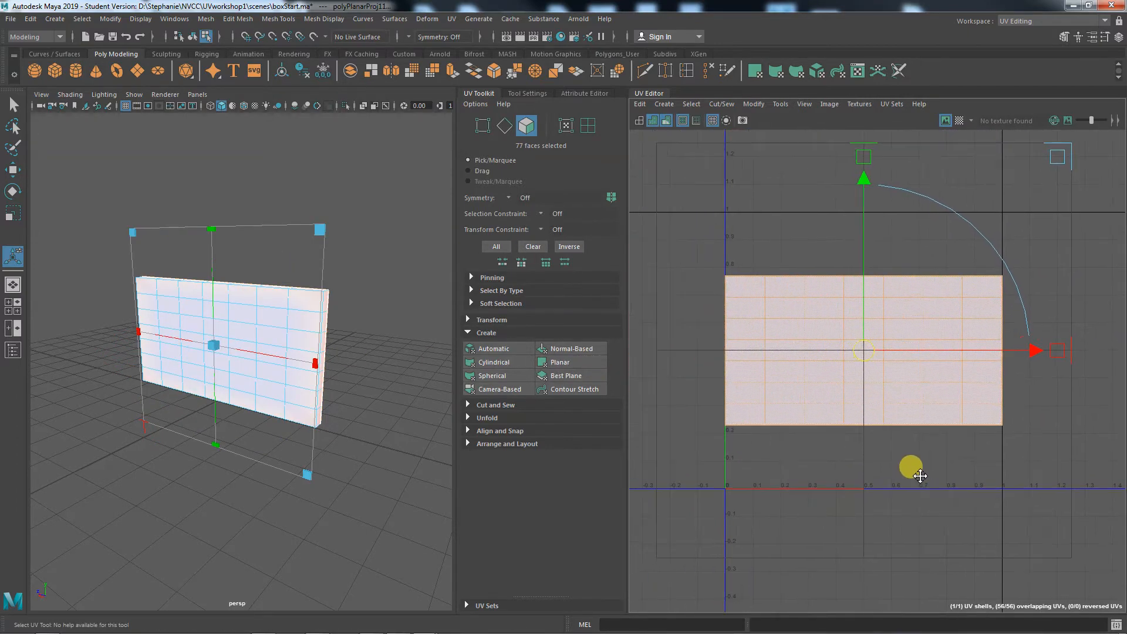
click(767, 470)
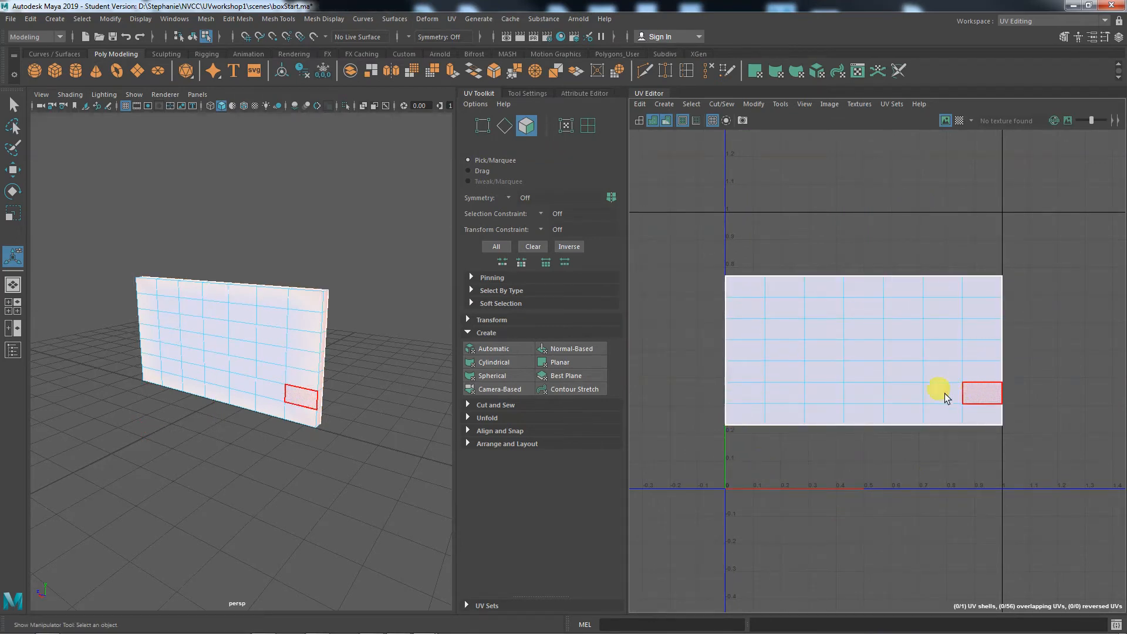
- Turn off UV distortion shading and examine how the box's thin side faces sit in the planar UV layout
alt+drag(413, 426, 352, 436)
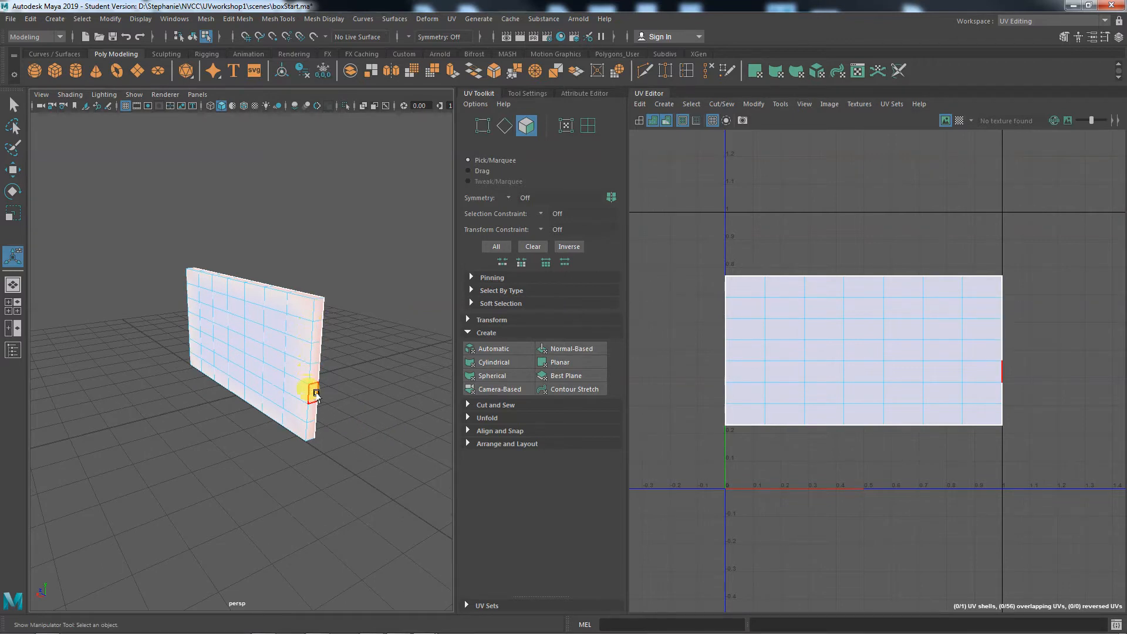
alt+drag(329, 382, 316, 339)
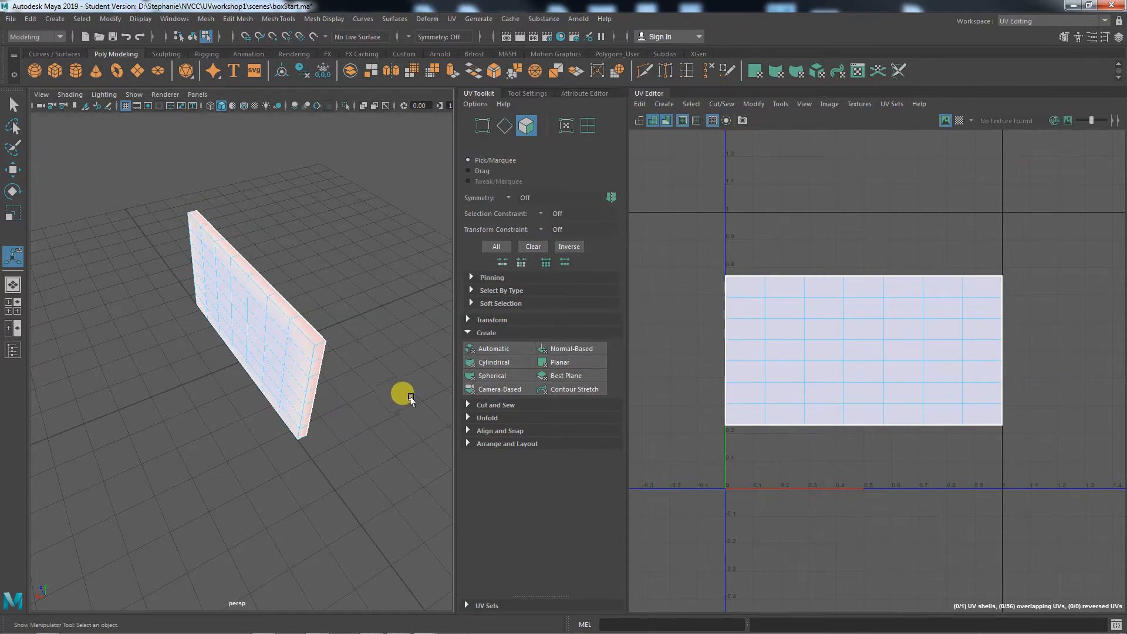
click(666, 125)
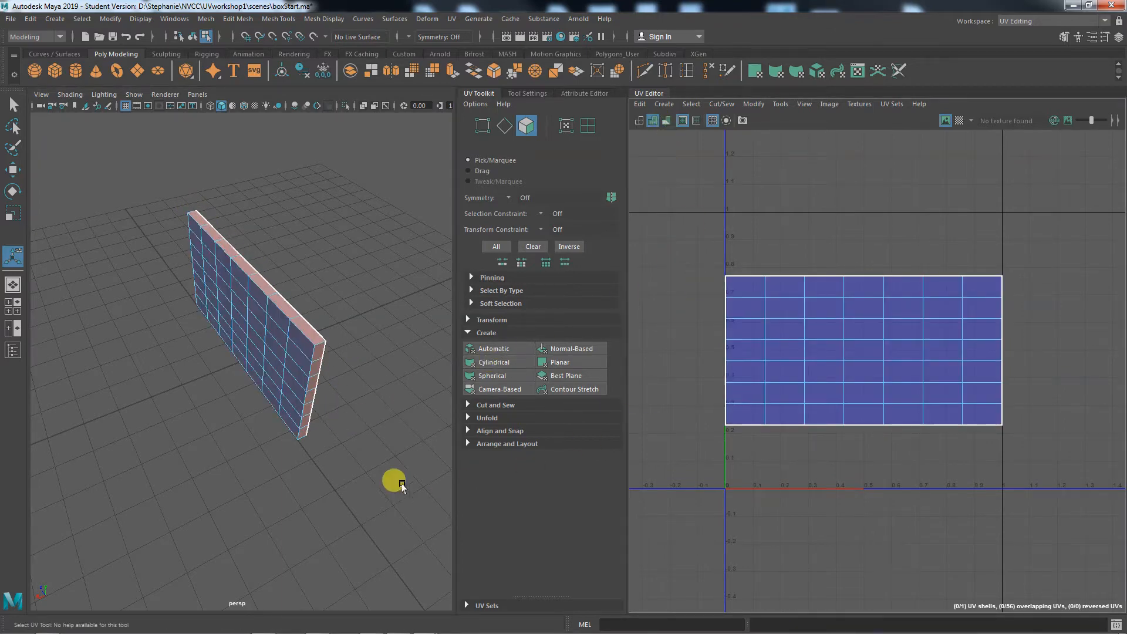
mouse_move(398, 478)
alt+mouse_down()
mouse_move(386, 468)
mouse_move(400, 464)
alt+mouse_up()
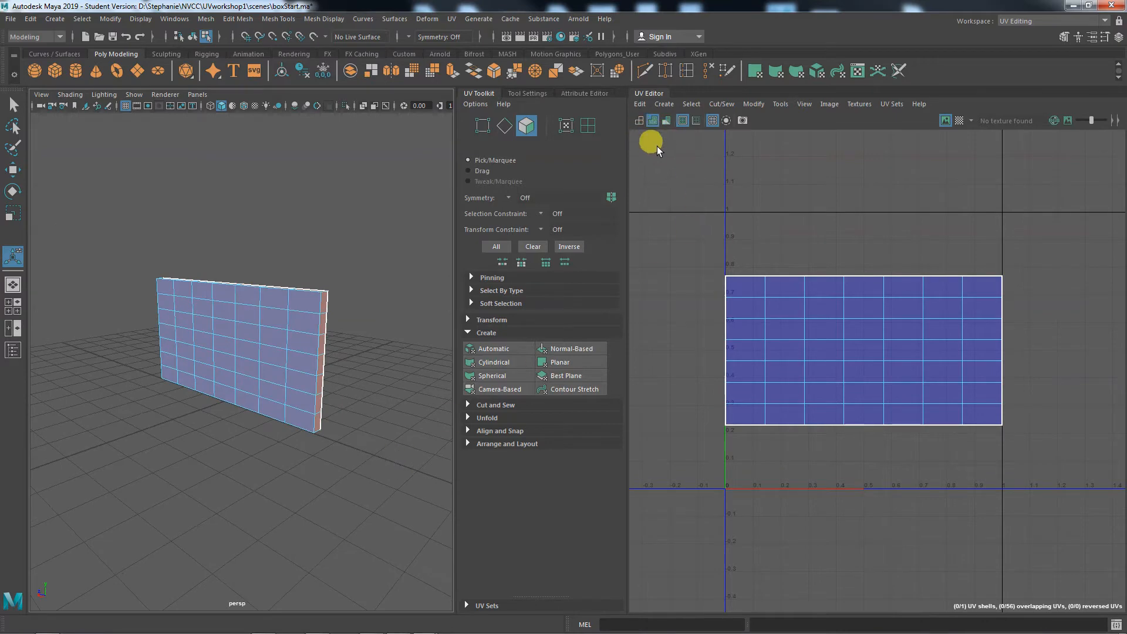
alt+drag(358, 391, 327, 410)
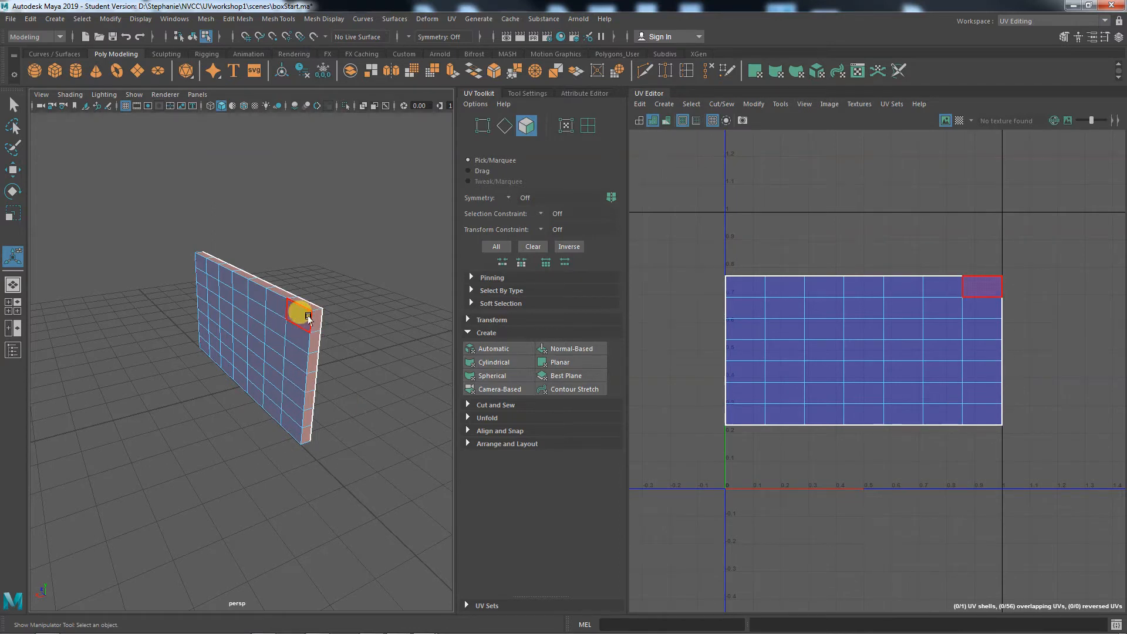
- Compare the UV shell shading displays on the box and examine its thin edge up close
click(651, 121)
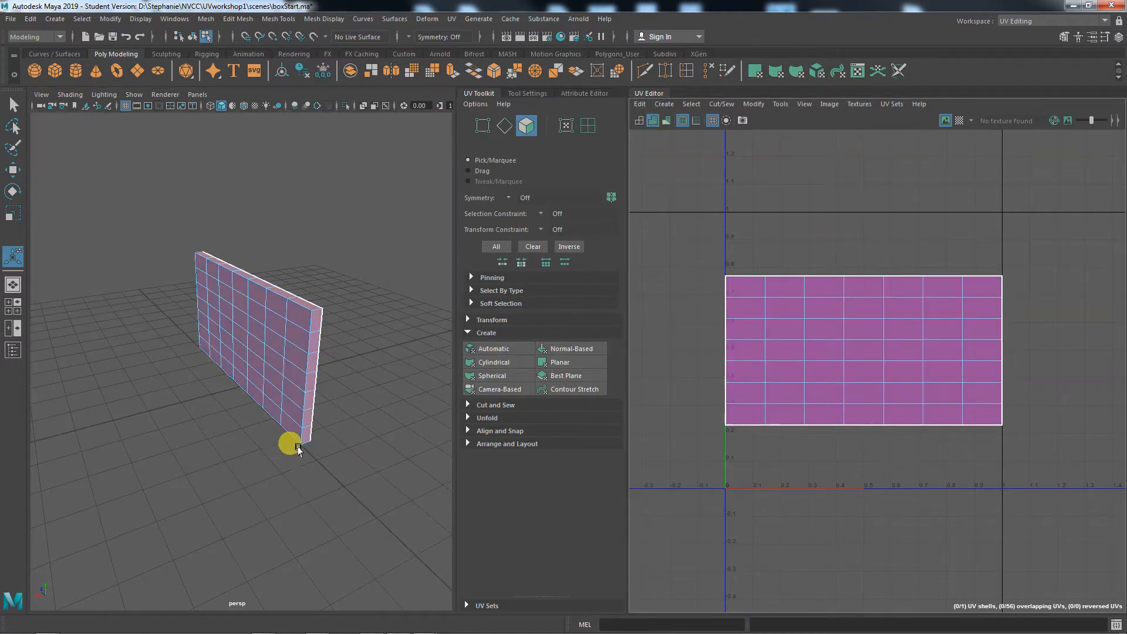
click(653, 121)
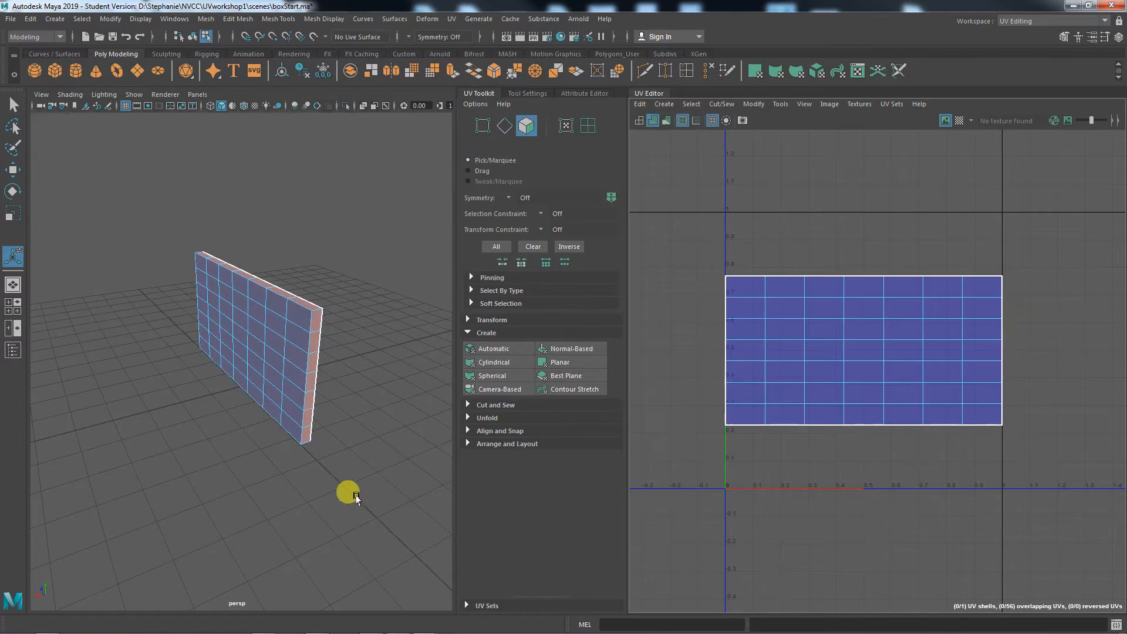
alt+right_drag(171, 546, 352, 498)
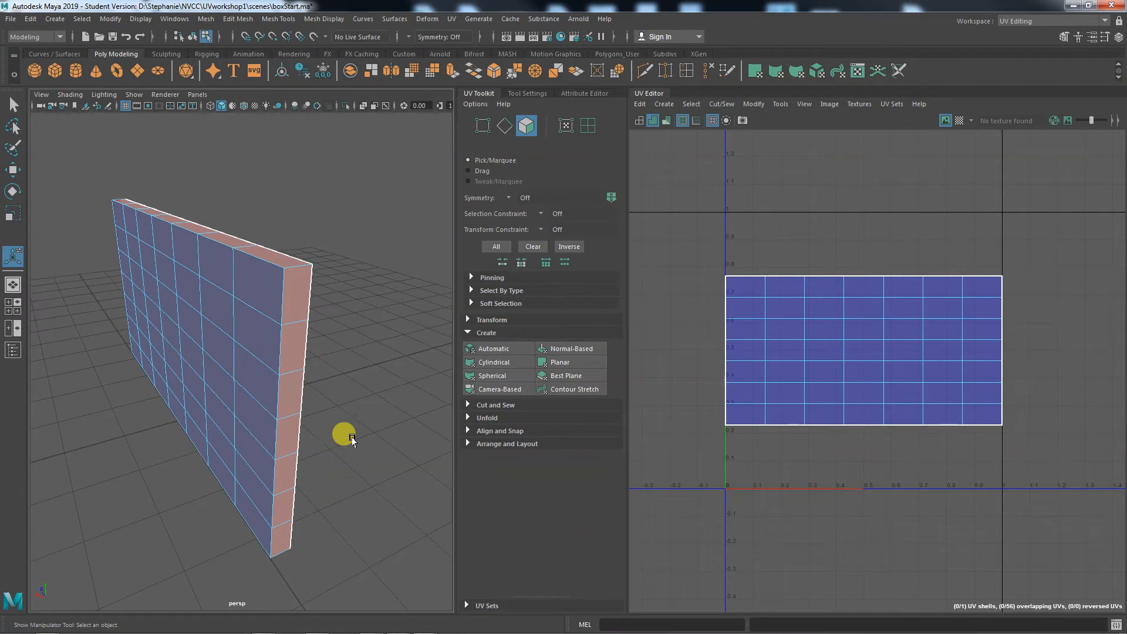
- Try unfolding the UVs of all the box's faces without any cuts, and undo the unfold
click(503, 417)
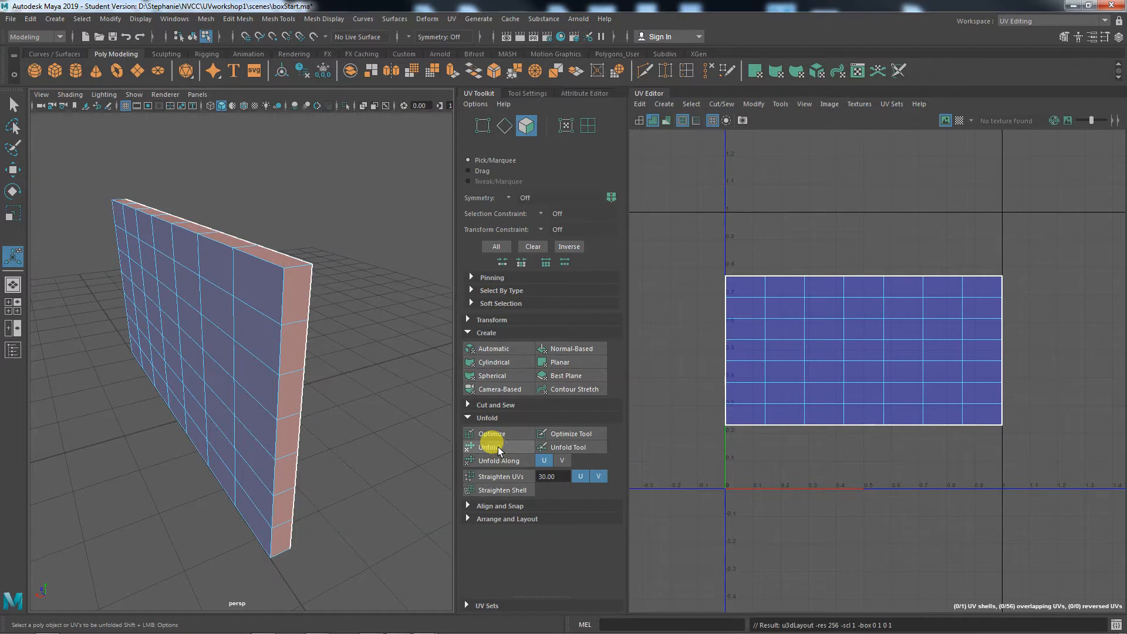
drag(690, 222, 1074, 470)
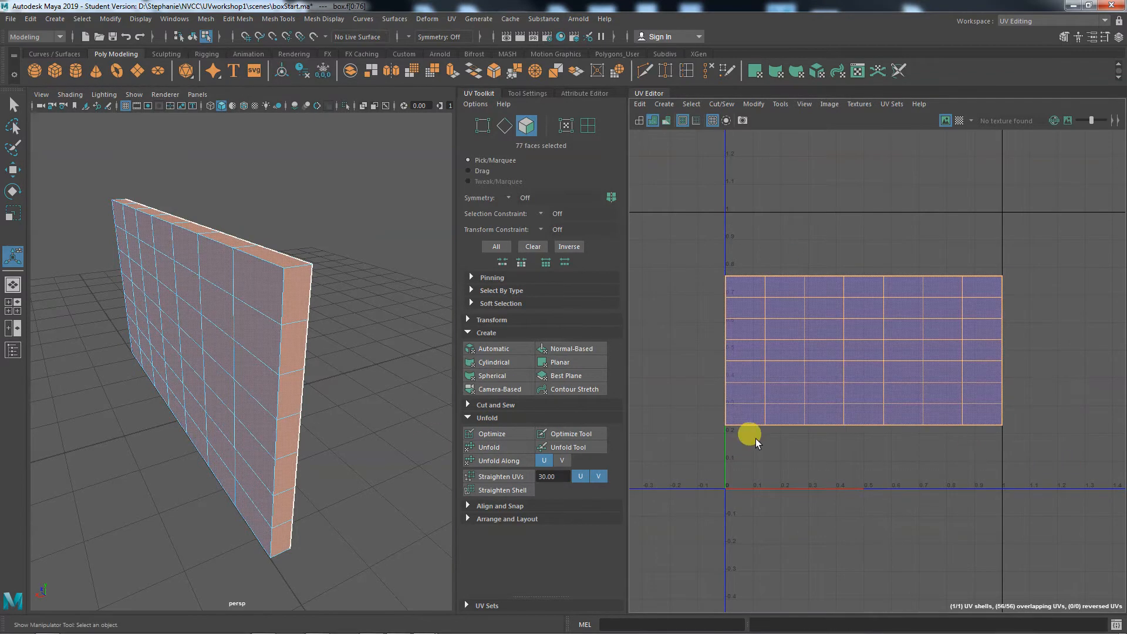
click(504, 446)
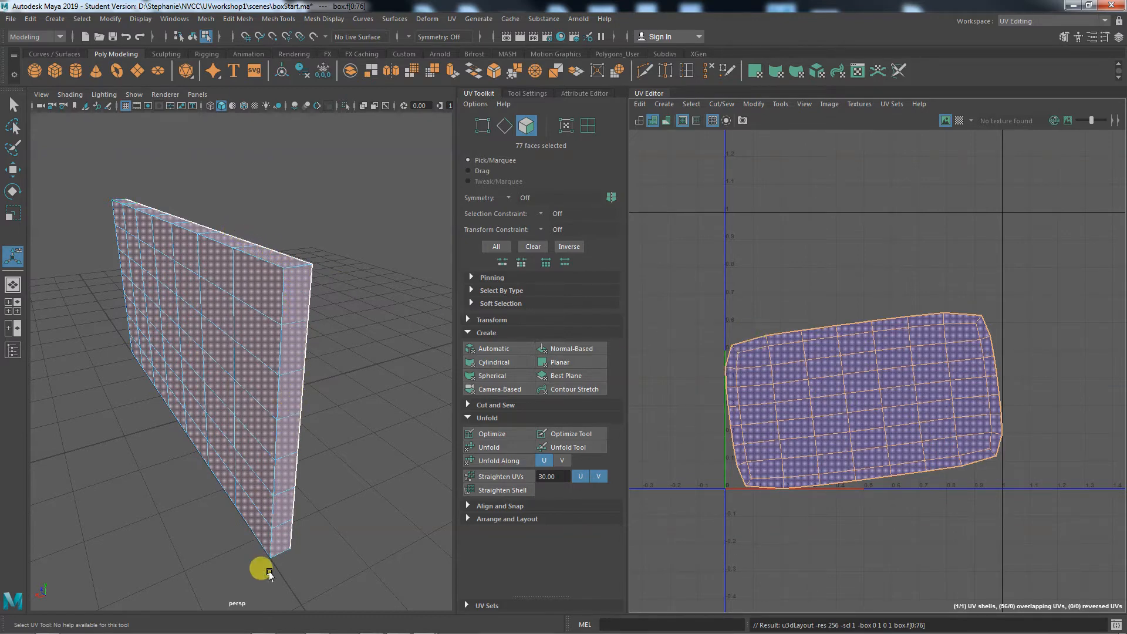
click(320, 530)
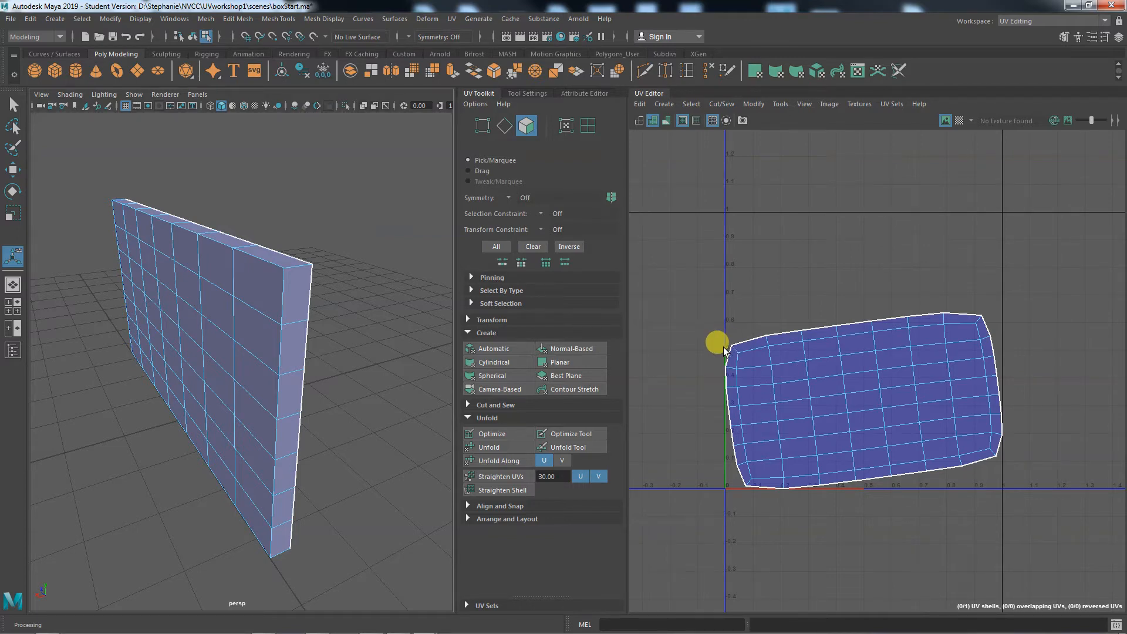
key(ctrl+z)
key(ctrl+z)
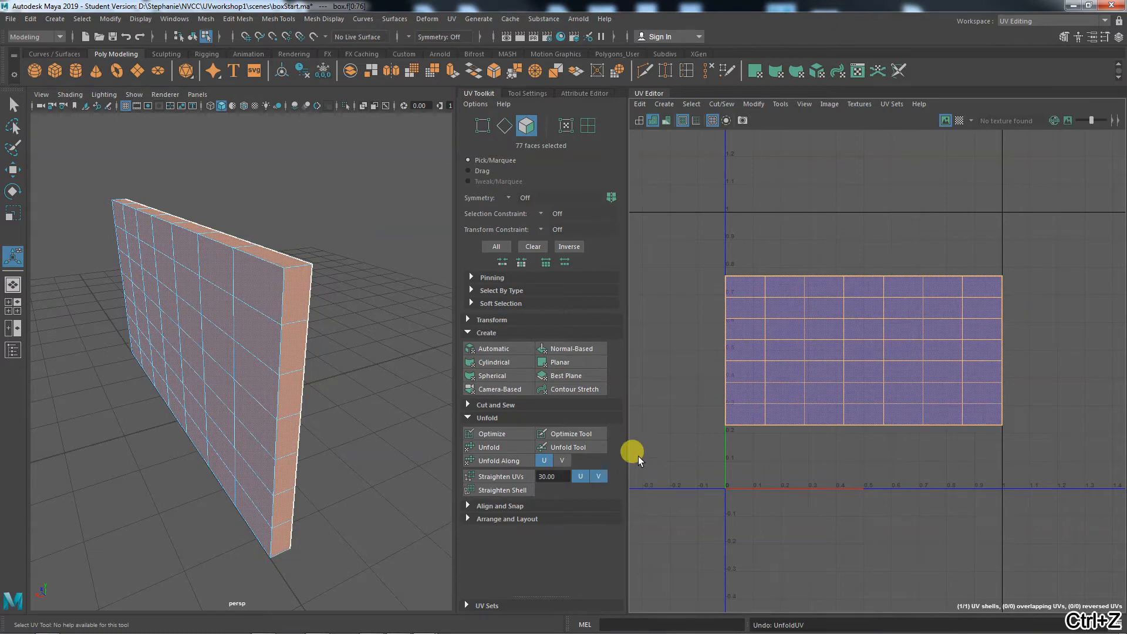
- Cut the UVs along the short top corner edge at one end of the box with the 3D Cut and Sew UV Tool
click(360, 423)
alt+drag(362, 423, 356, 432)
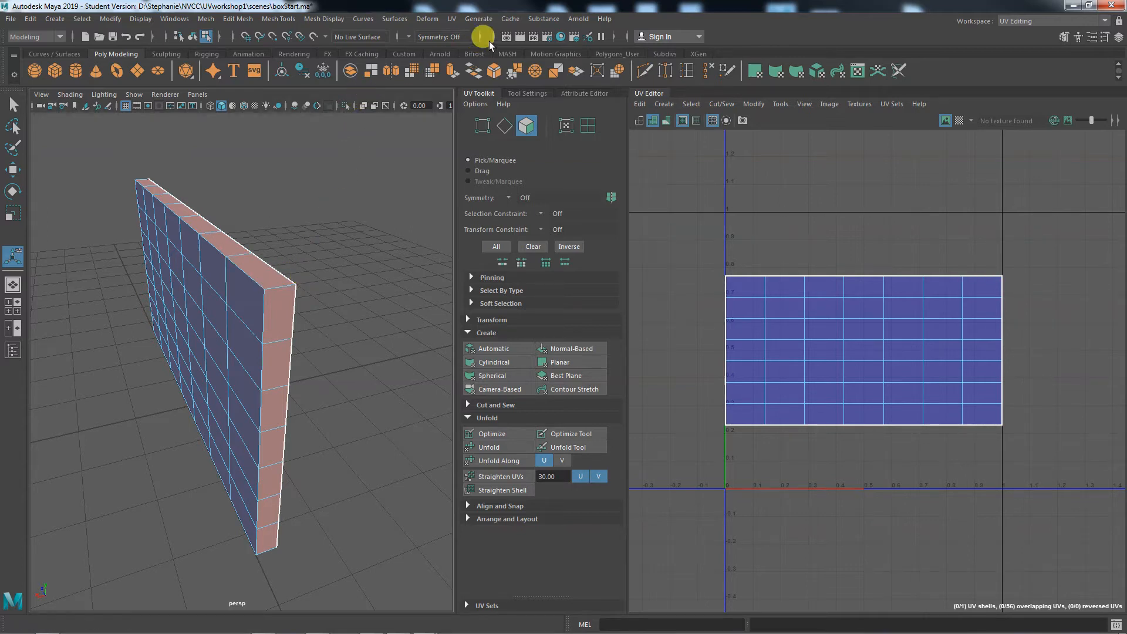
click(452, 19)
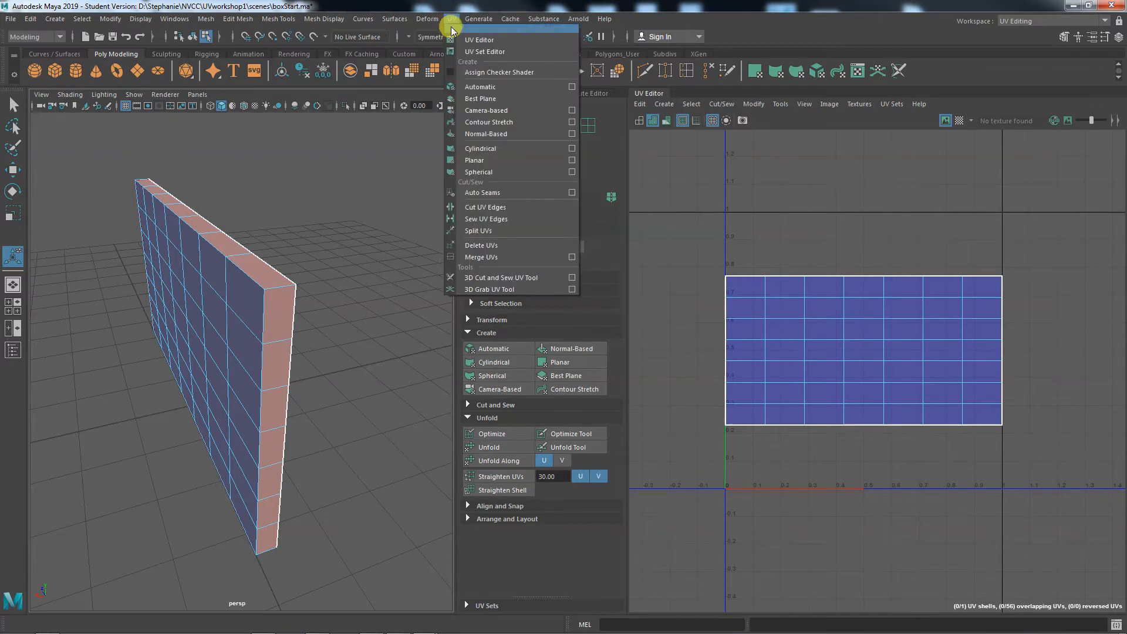
click(488, 277)
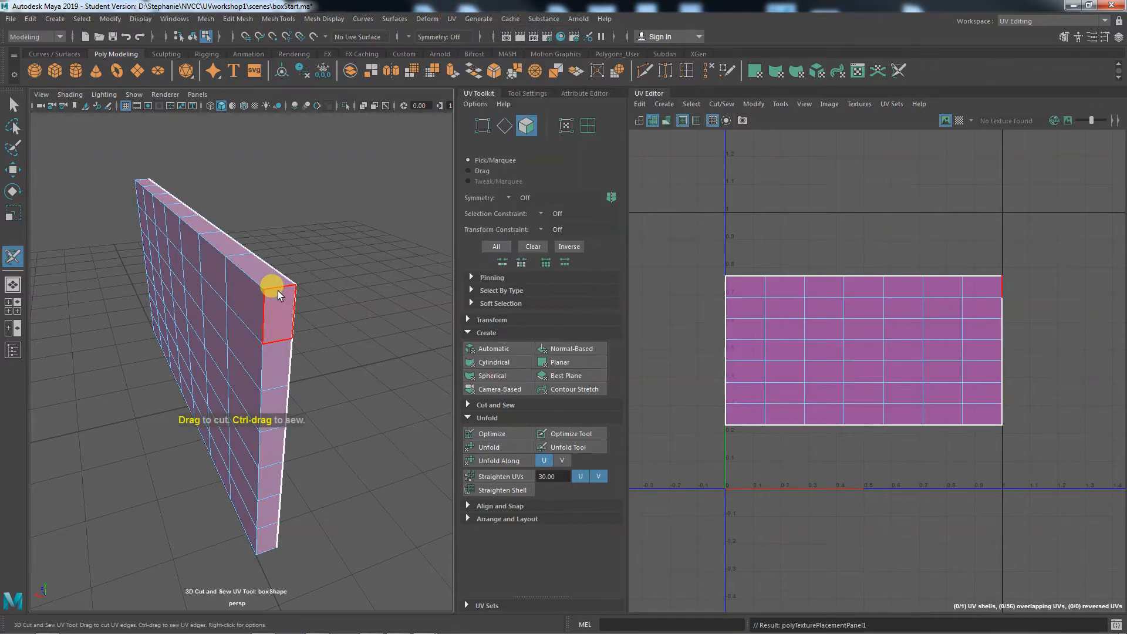
right_drag(276, 287, 274, 222)
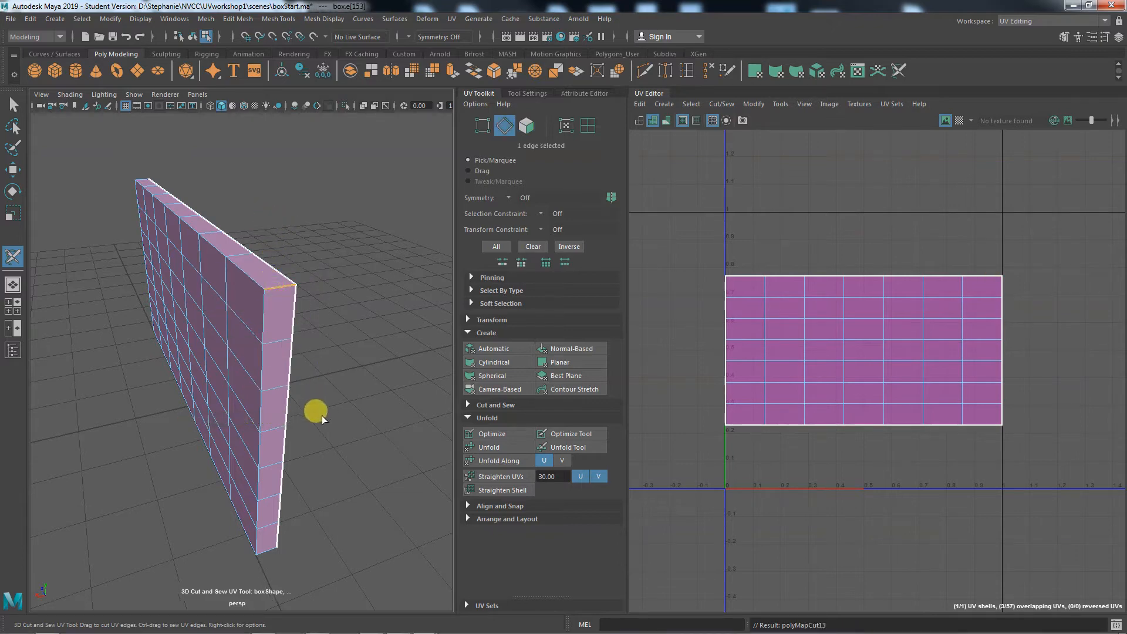
- Cut the UVs along the box's remaining short corner edges, and switch to the Move tool
alt+drag(322, 416, 266, 423)
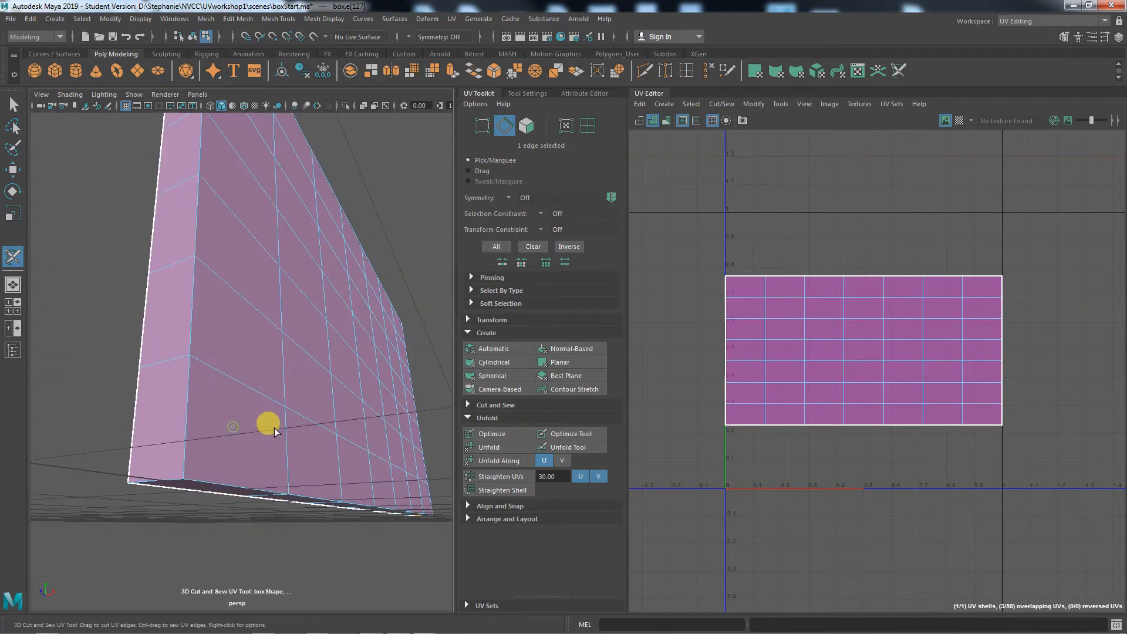
click(190, 475)
click(174, 479)
alt+drag(246, 312, 250, 379)
click(208, 451)
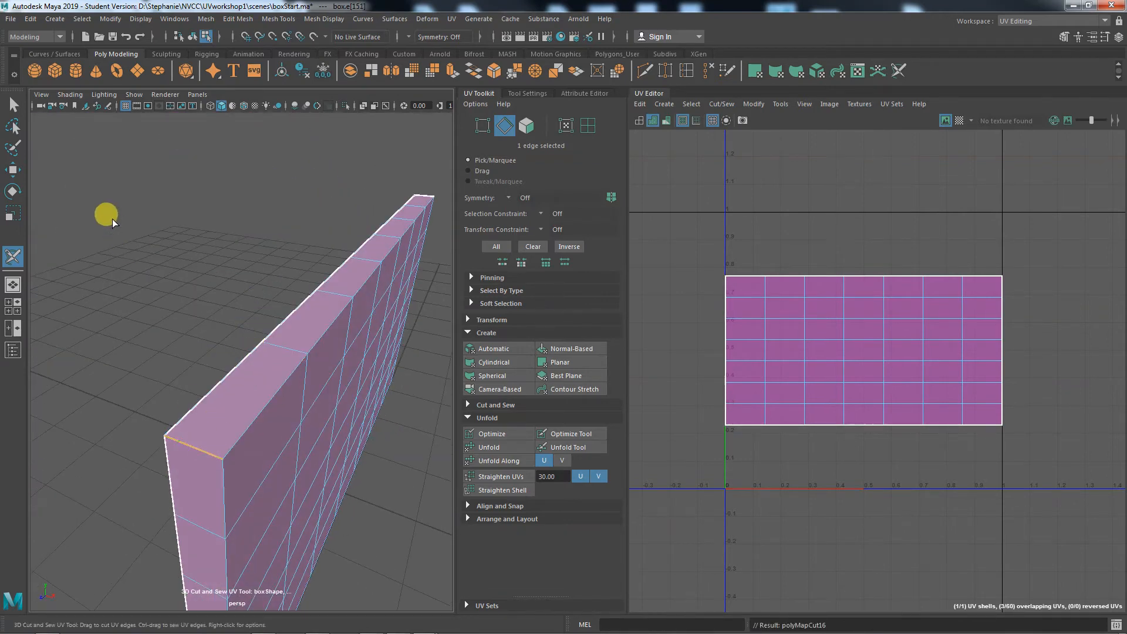
click(12, 170)
- Unfold the box's UVs with all edges selected, and rotate the unfolded shell until its grid lies straight
alt+drag(309, 329, 186, 424)
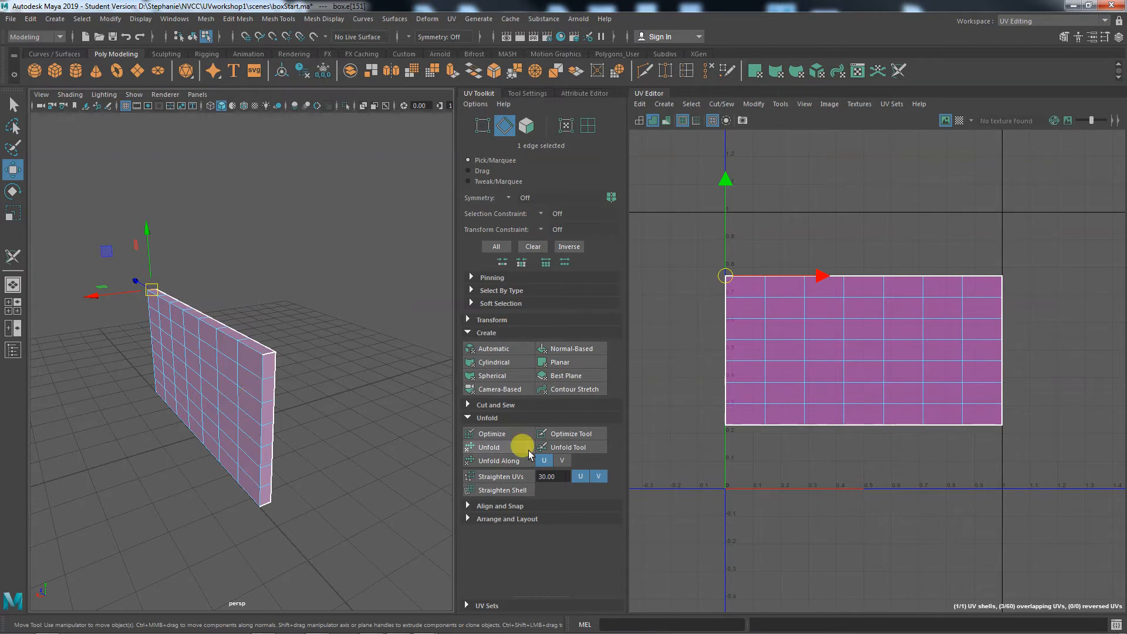
drag(682, 243, 1048, 470)
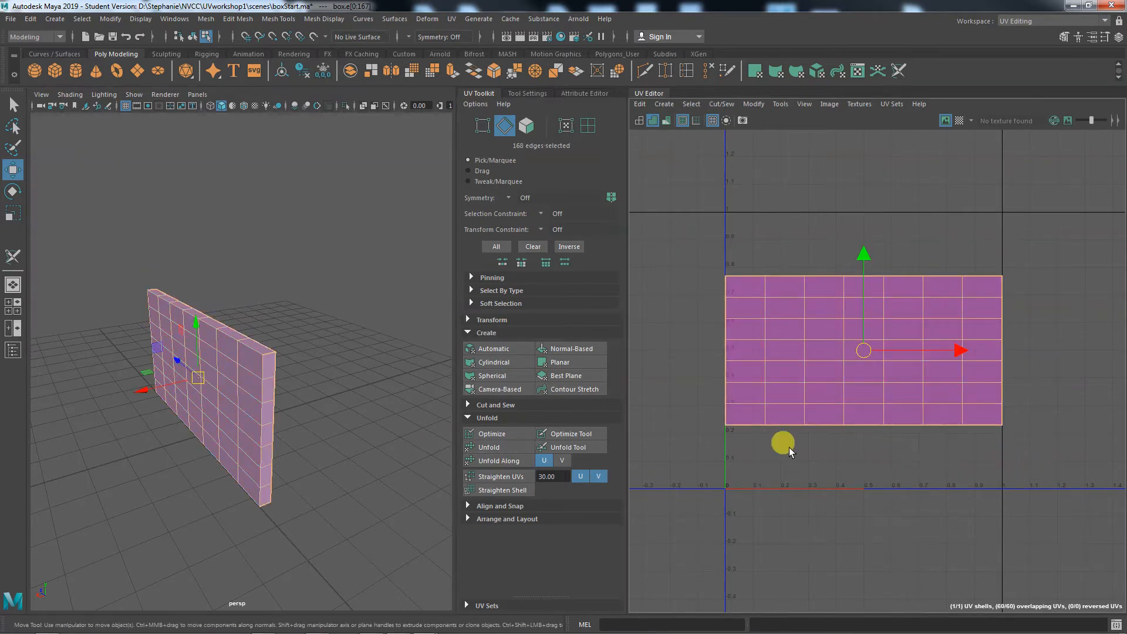
click(508, 446)
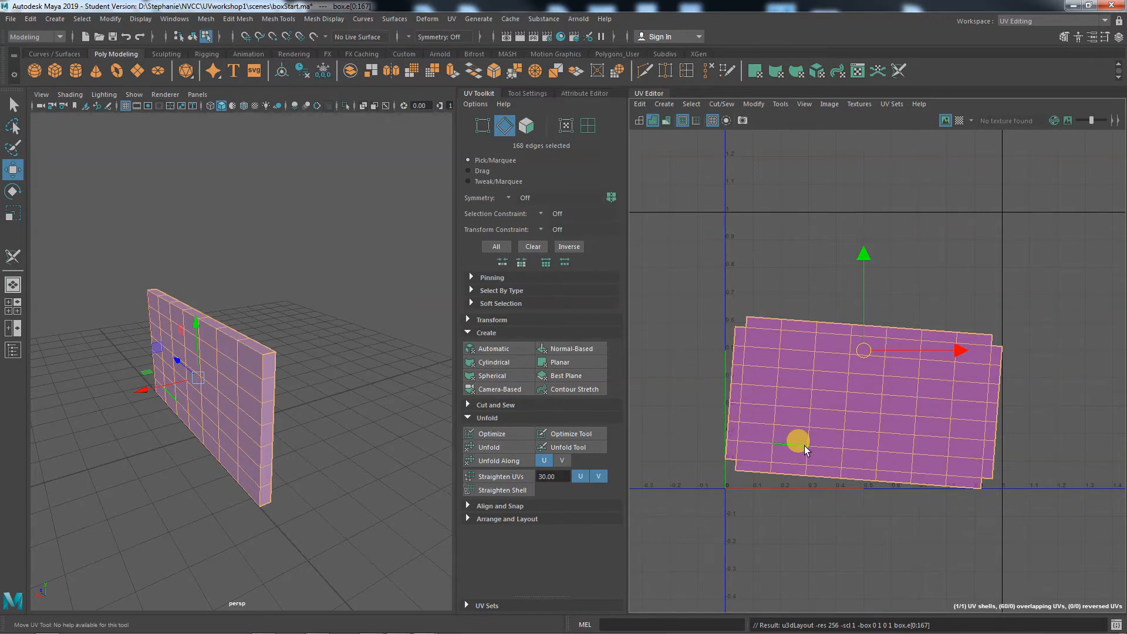
key(e)
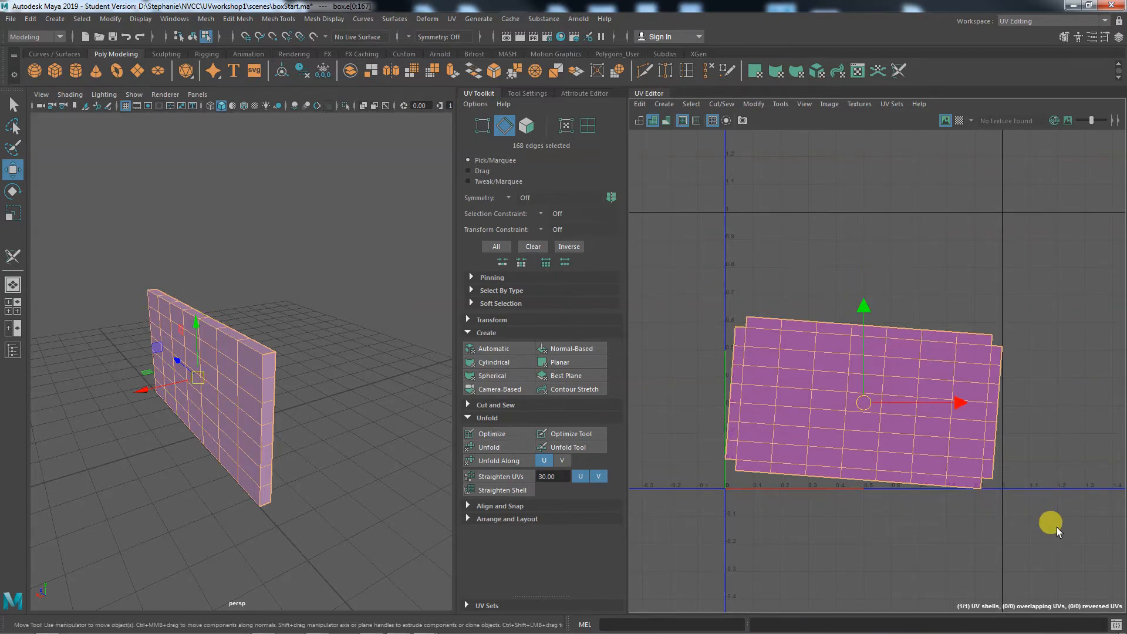
drag(934, 356, 939, 357)
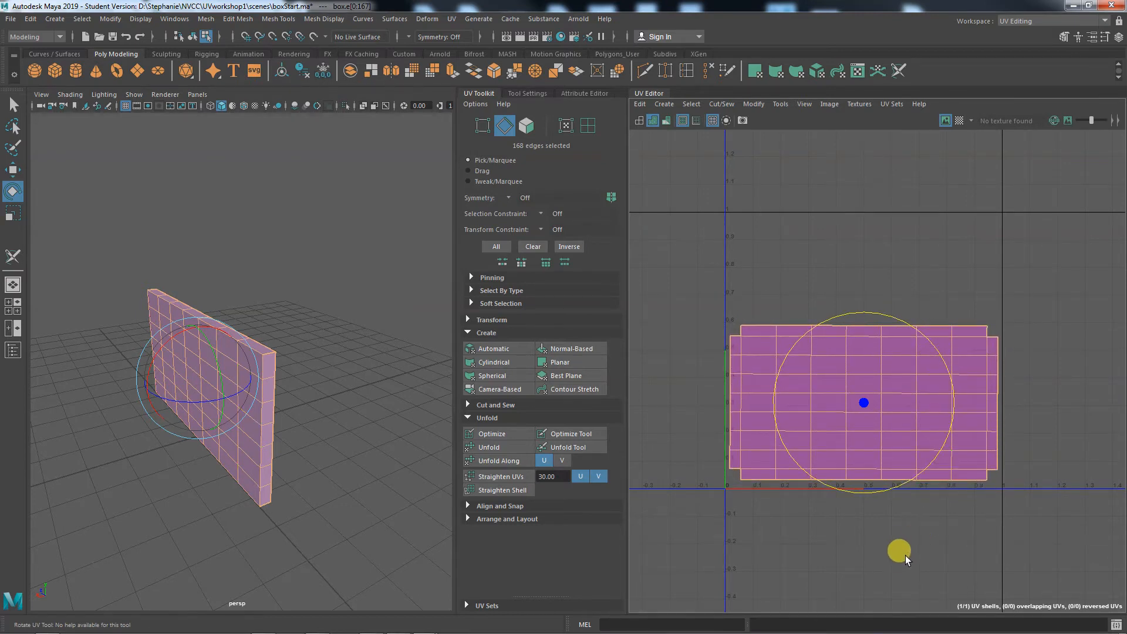
- Examine the unfolded shell's cut corners and check its distortion with the UV distortion shading temporarily switched on
scroll(905, 555, up, 5)
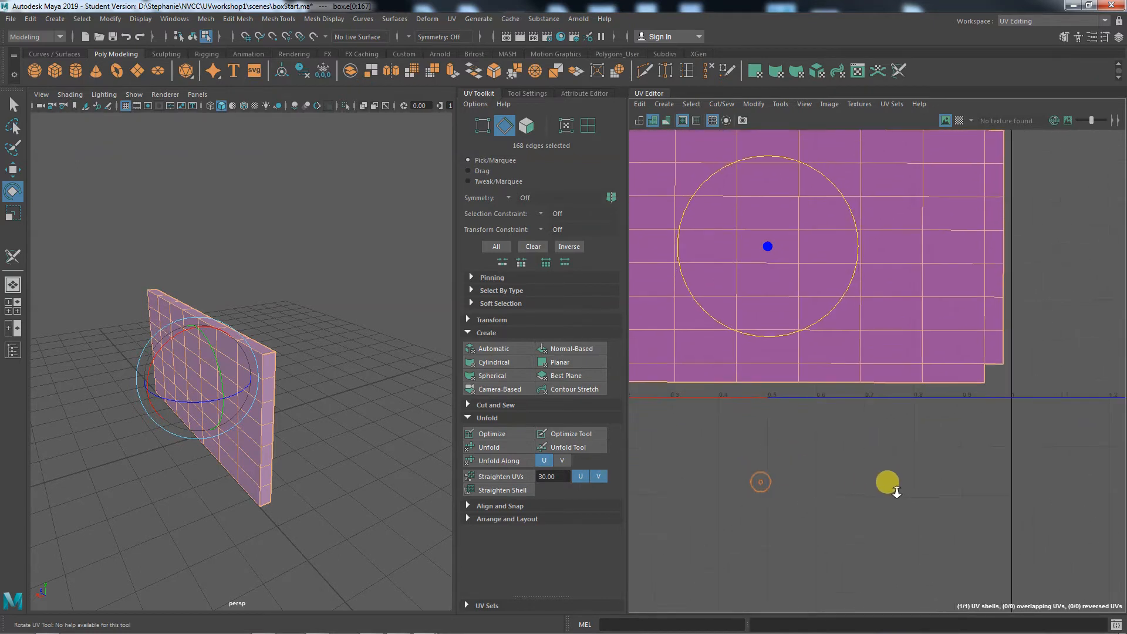
alt+right_drag(888, 482, 939, 483)
alt+middle_drag(946, 484, 984, 564)
alt+middle_drag(864, 483, 980, 531)
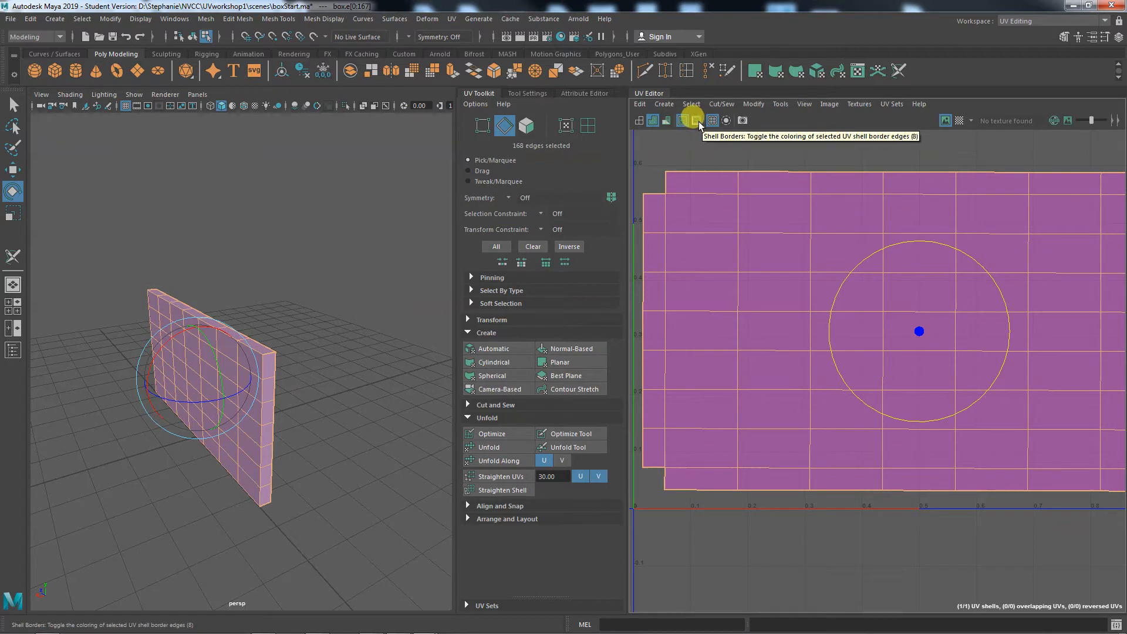
click(666, 121)
scroll(854, 387, down, 2)
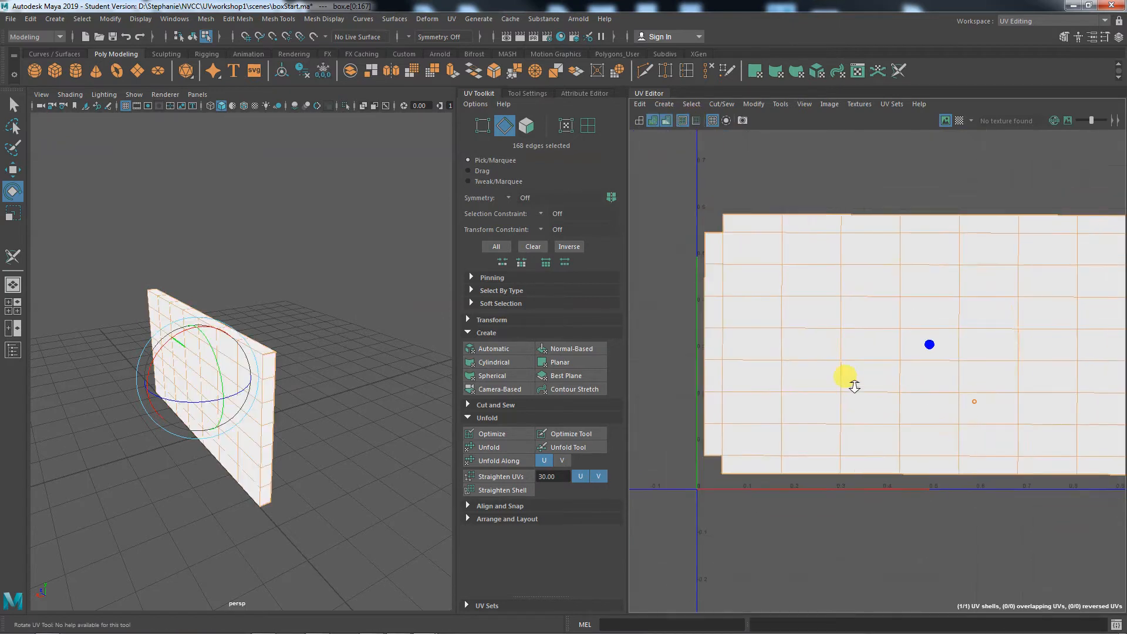
scroll(855, 386, down, 2)
alt+middle_drag(894, 433, 849, 403)
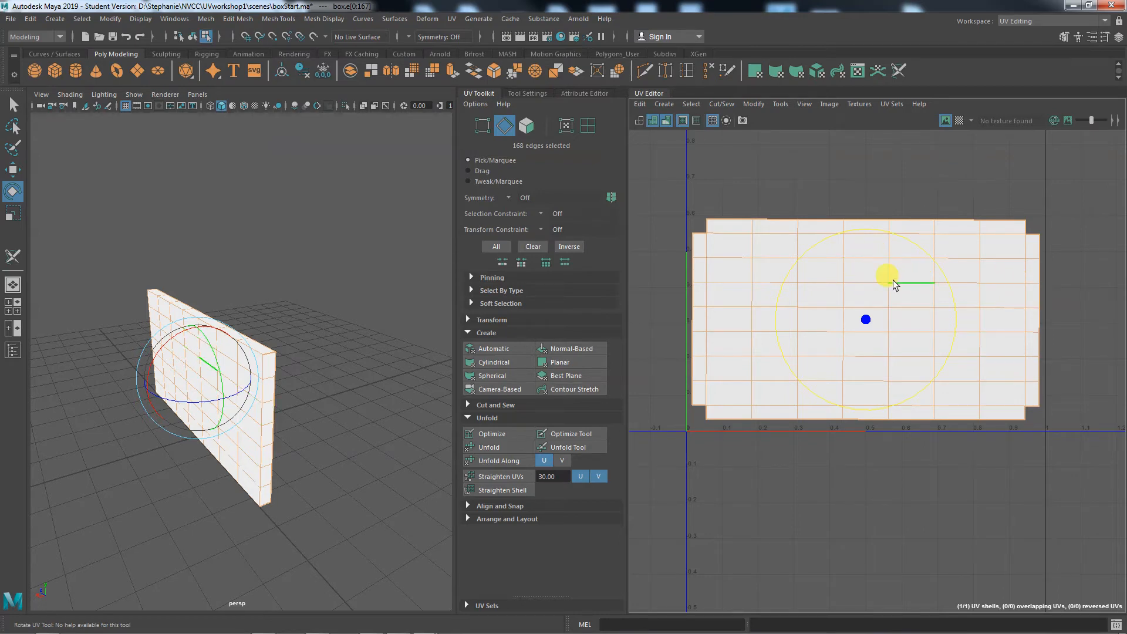
click(667, 120)
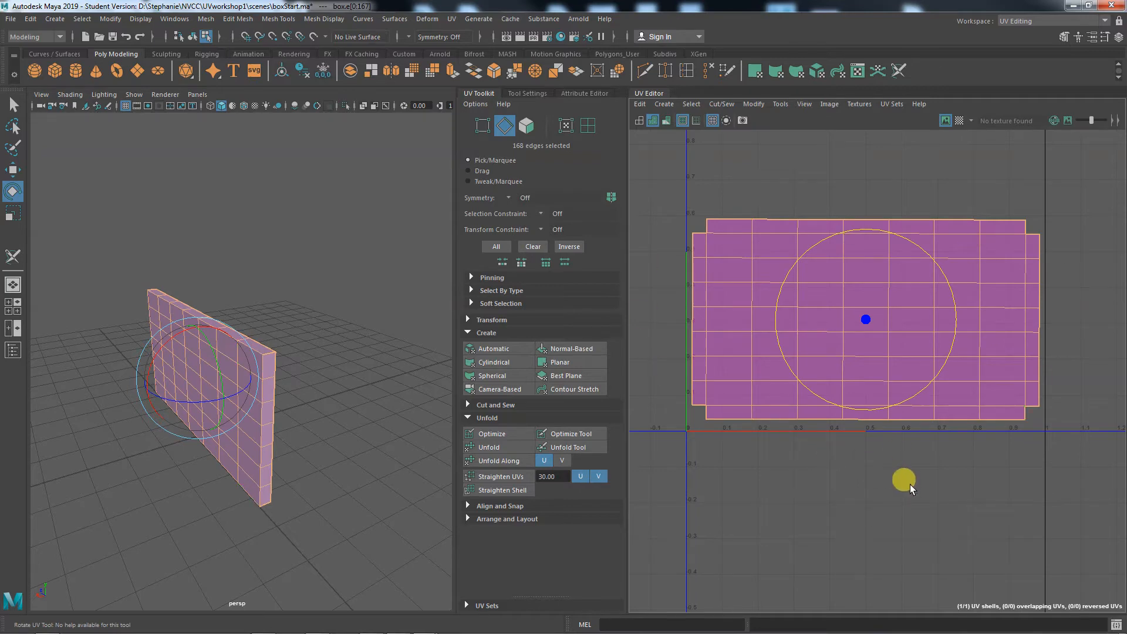
- Undo the rotation, the unfold and the all-edges selection on the box's UV shell
key(ctrl+z)
key(ctrl+z)
key(ctrl+z)
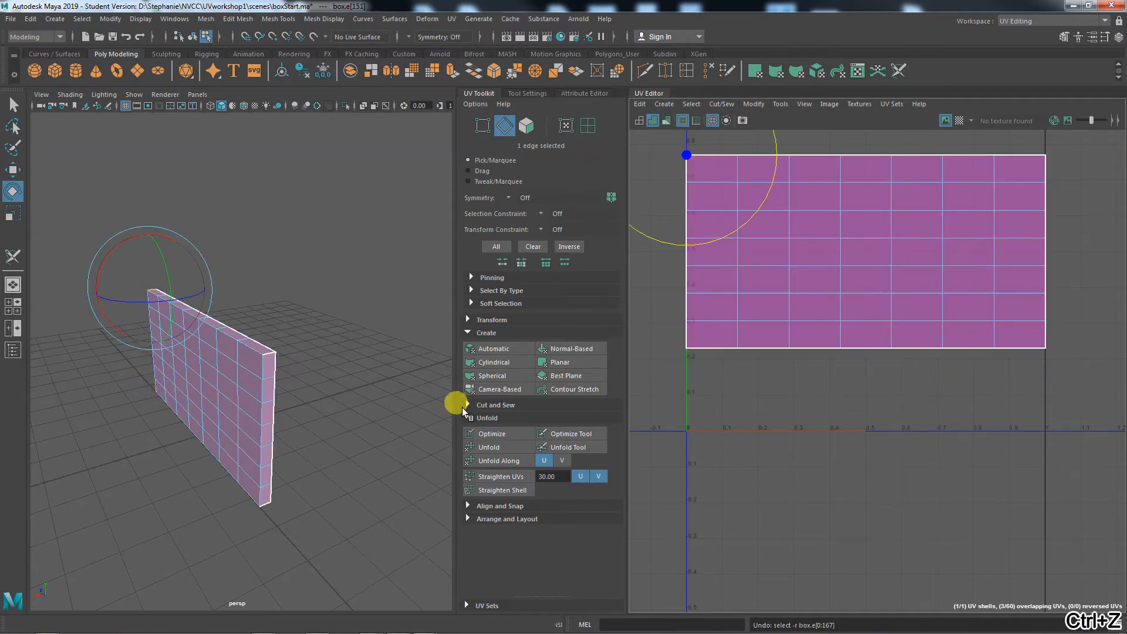
- Select the seven vertical edges along the cut seam at one short end of the box
mouse_move(320, 398)
alt+mouse_down()
mouse_move(264, 418)
mouse_move(349, 427)
mouse_move(378, 418)
mouse_move(320, 418)
alt+mouse_up()
key(w)
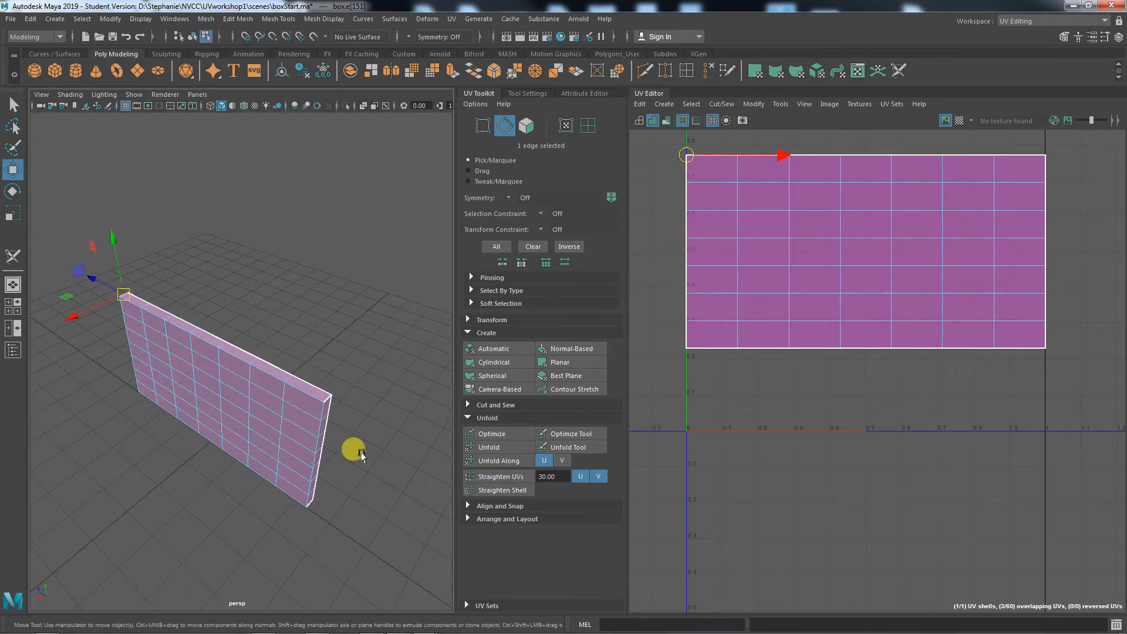
alt+drag(360, 458, 327, 427)
click(279, 370)
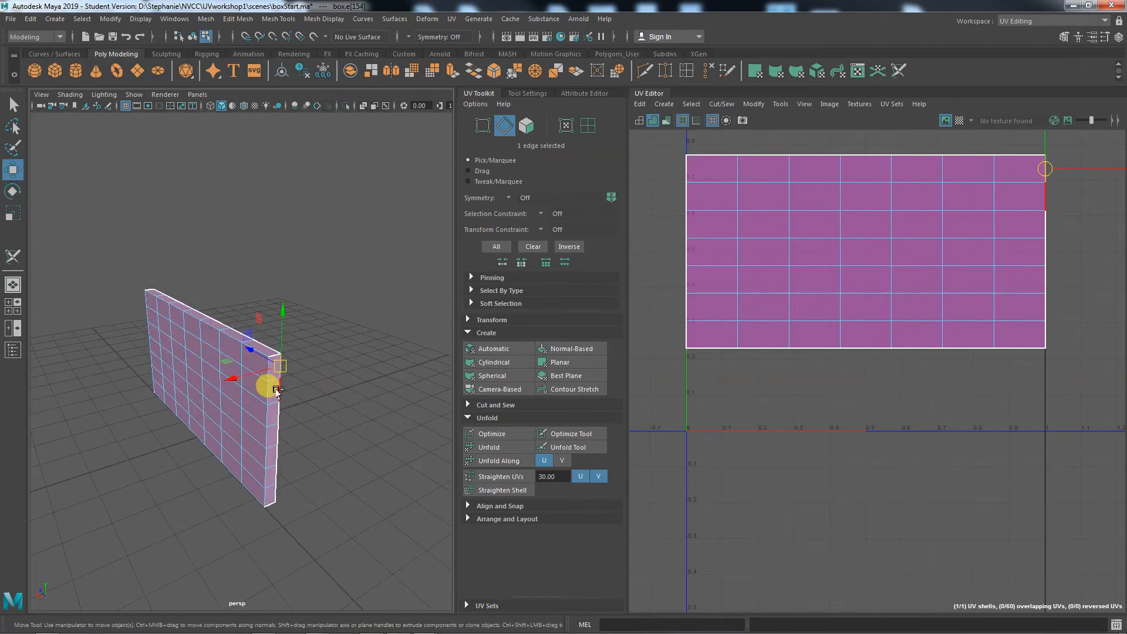
shift+click(278, 390)
shift+click(278, 412)
shift+click(277, 440)
shift+click(275, 454)
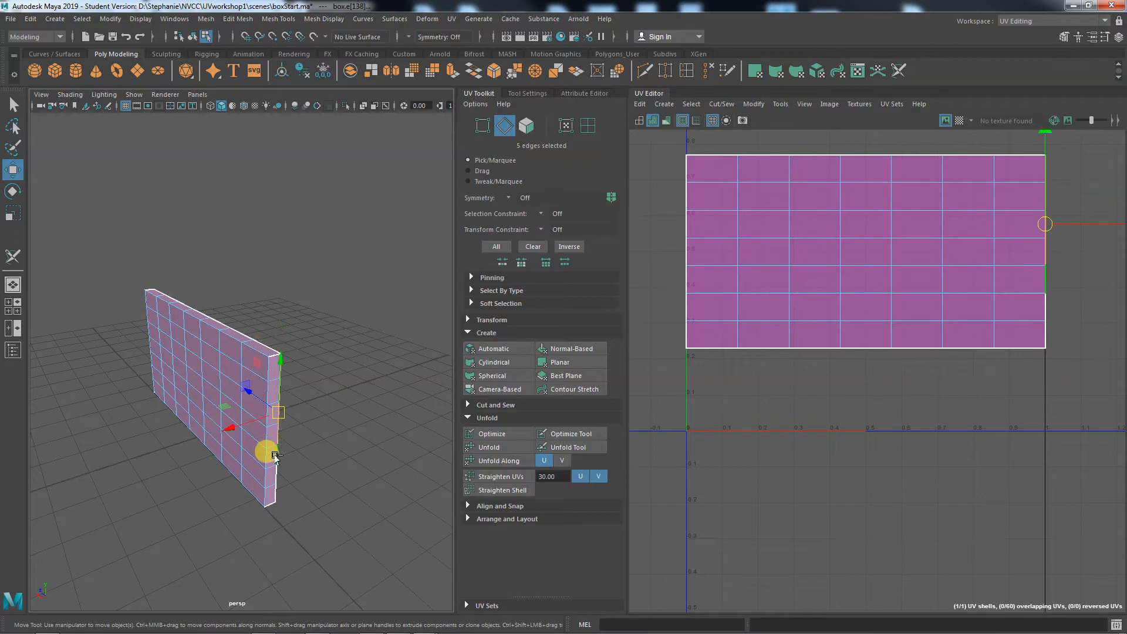
shift+click(275, 468)
shift+click(273, 489)
- Add the seven vertical seam edges at the opposite short end of the box to the selection
alt+drag(206, 483, 201, 360)
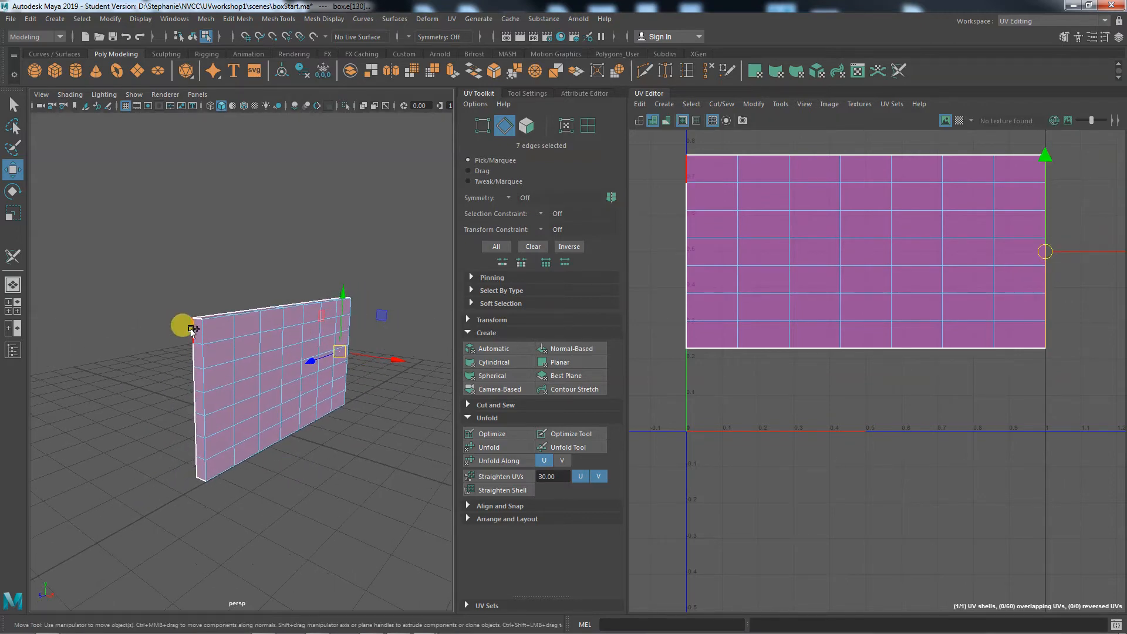
shift+click(193, 346)
shift+click(194, 370)
shift+click(194, 395)
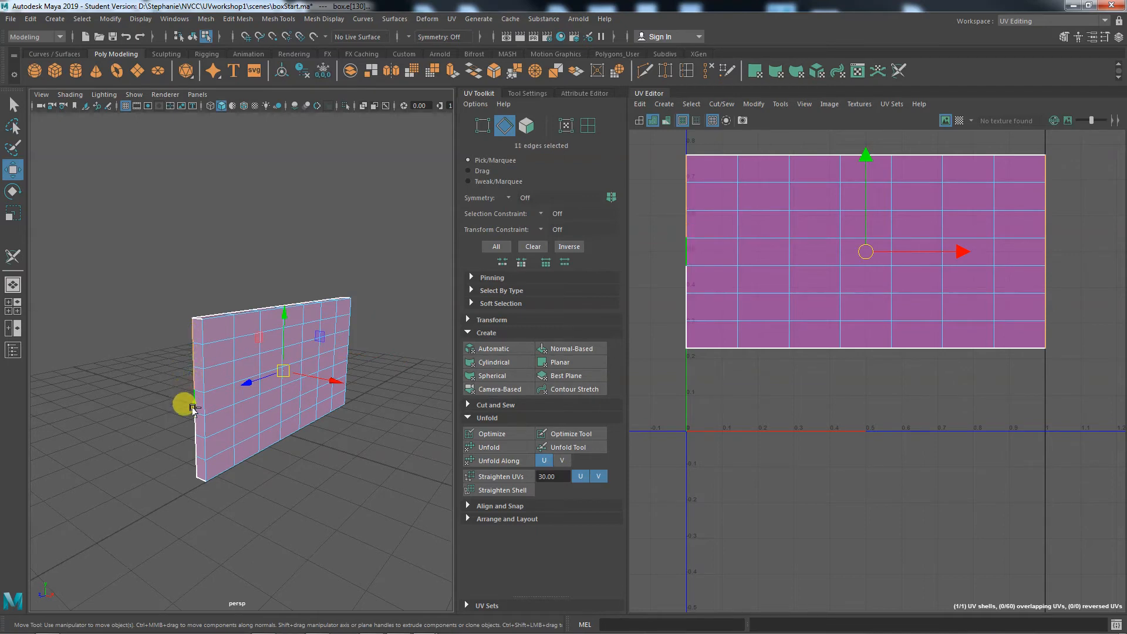
shift+click(195, 418)
shift+click(194, 441)
shift+click(194, 466)
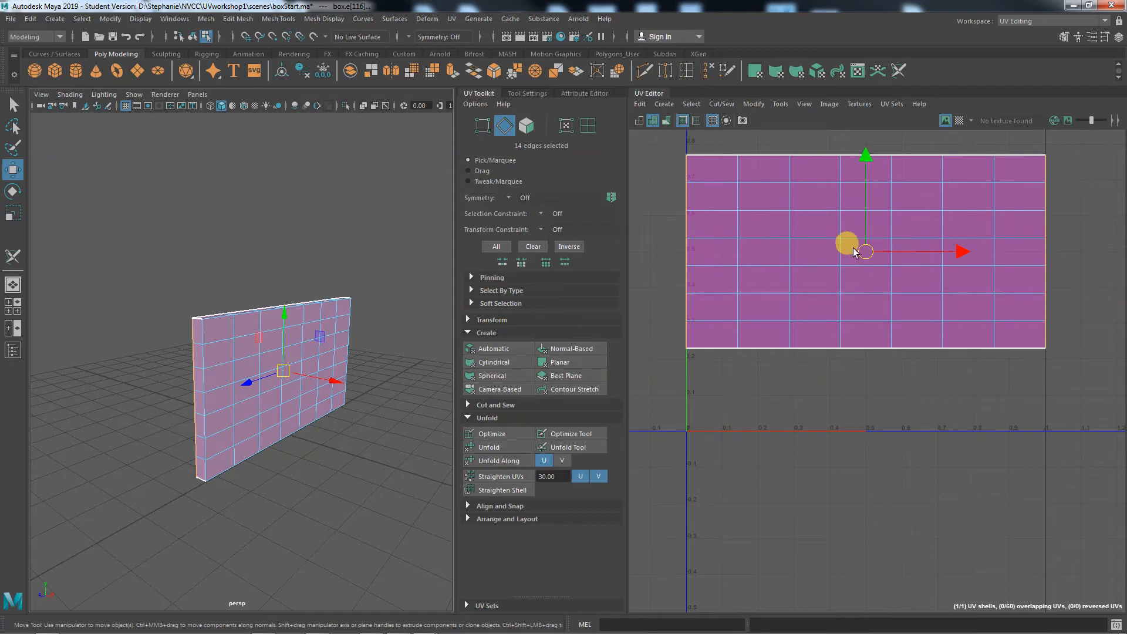
- Turn on UV distortion shading and scale the selected end edges outward in U until the end faces' distortion is minimal
click(668, 121)
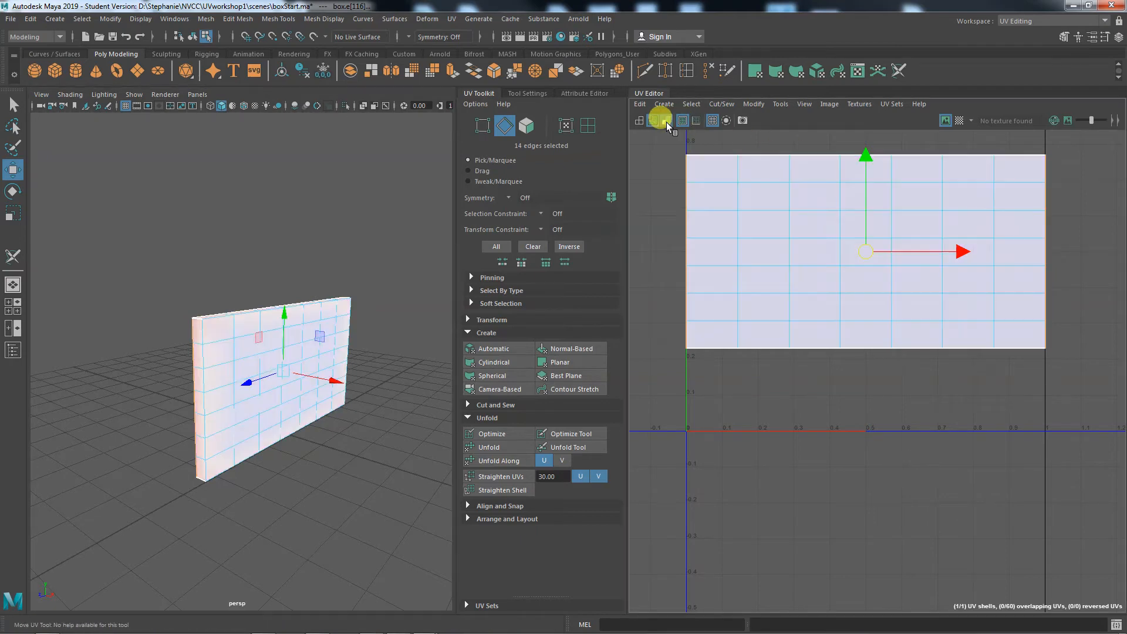
key(r)
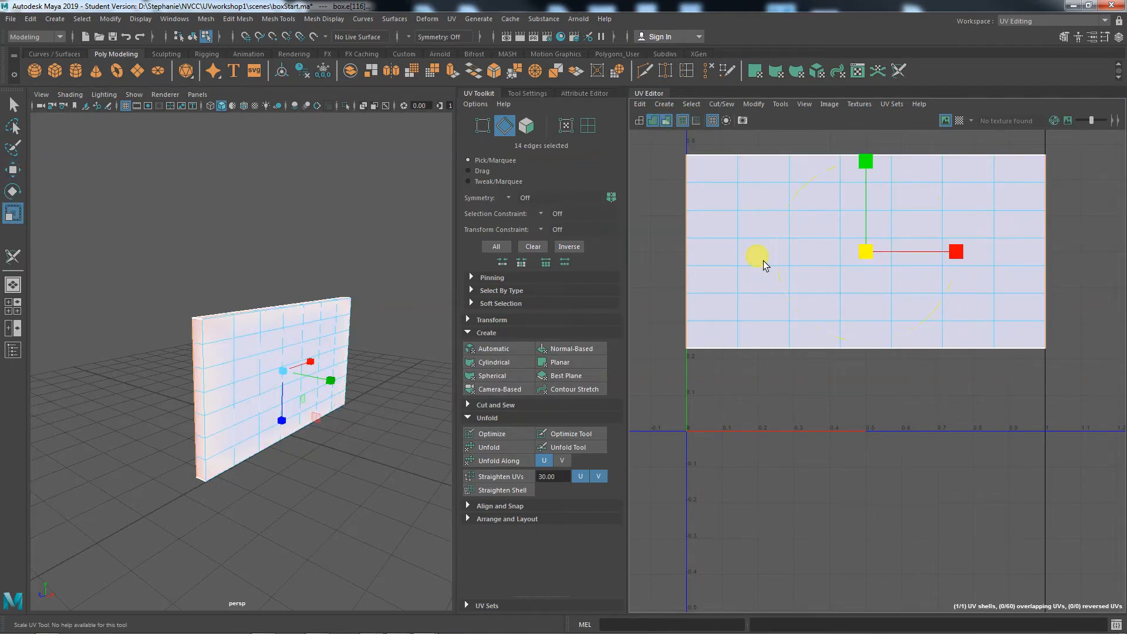
drag(960, 249, 973, 250)
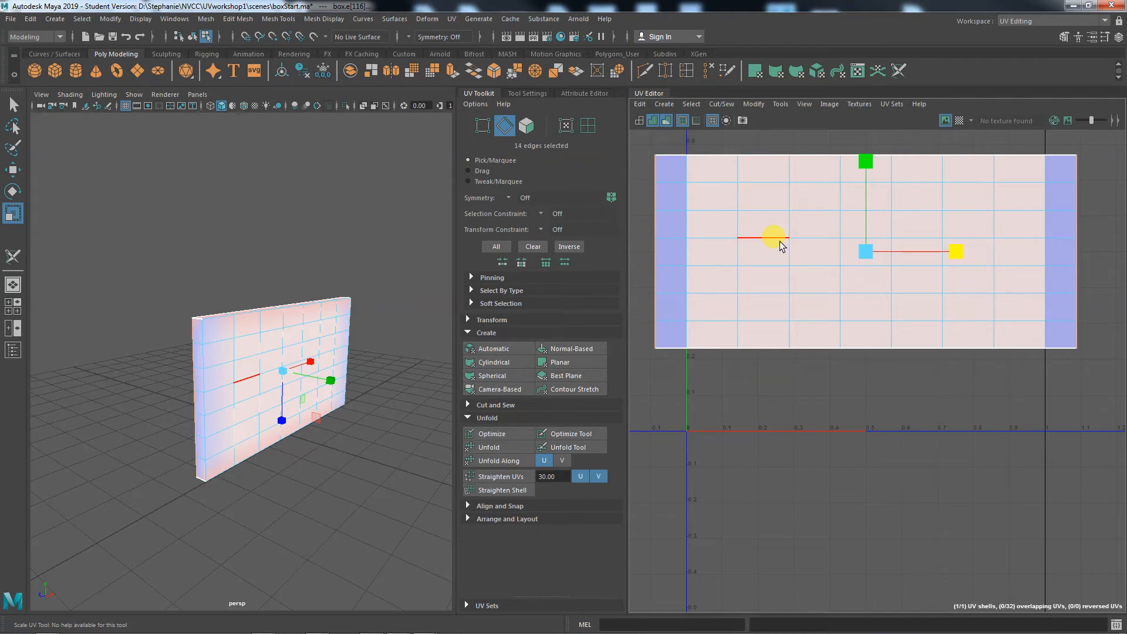
drag(957, 255, 950, 256)
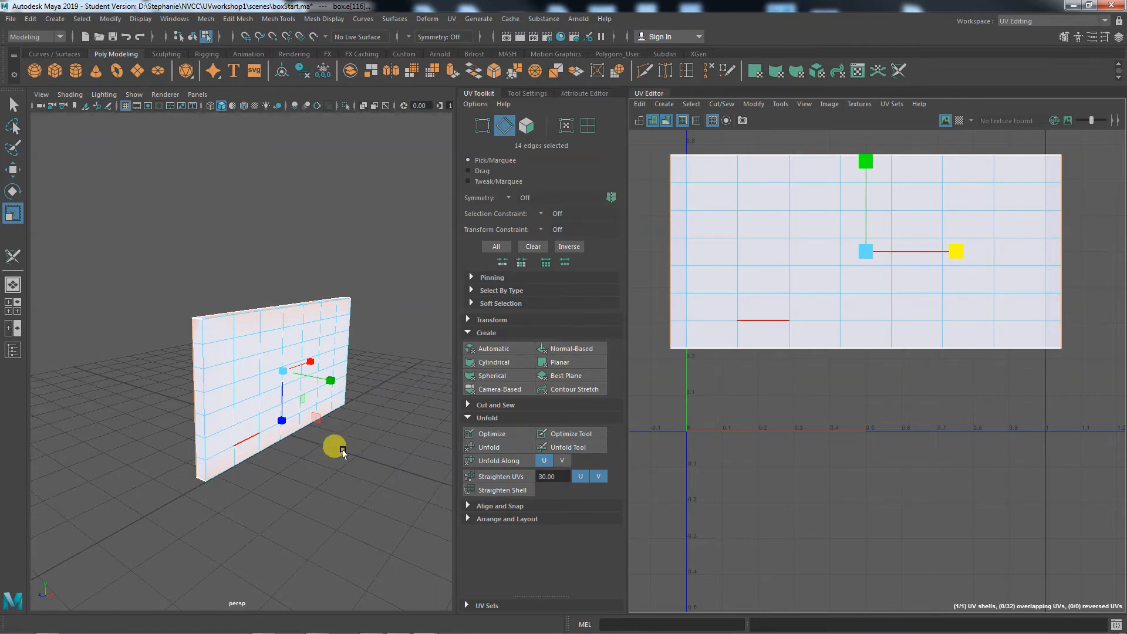
alt+drag(335, 448, 336, 387)
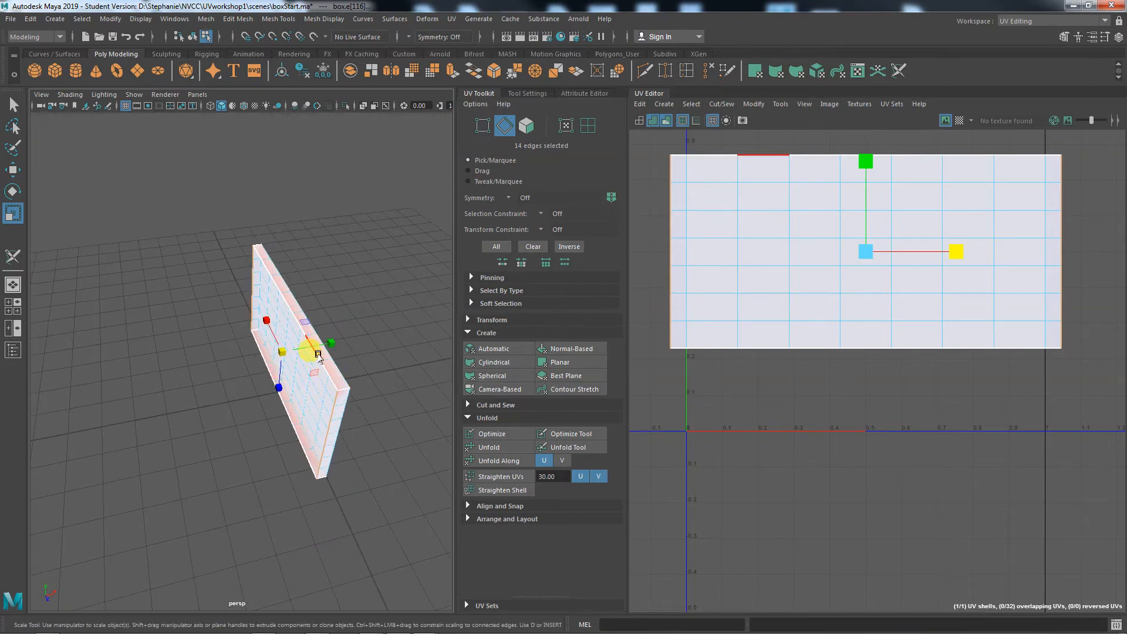
alt+drag(343, 383, 327, 423)
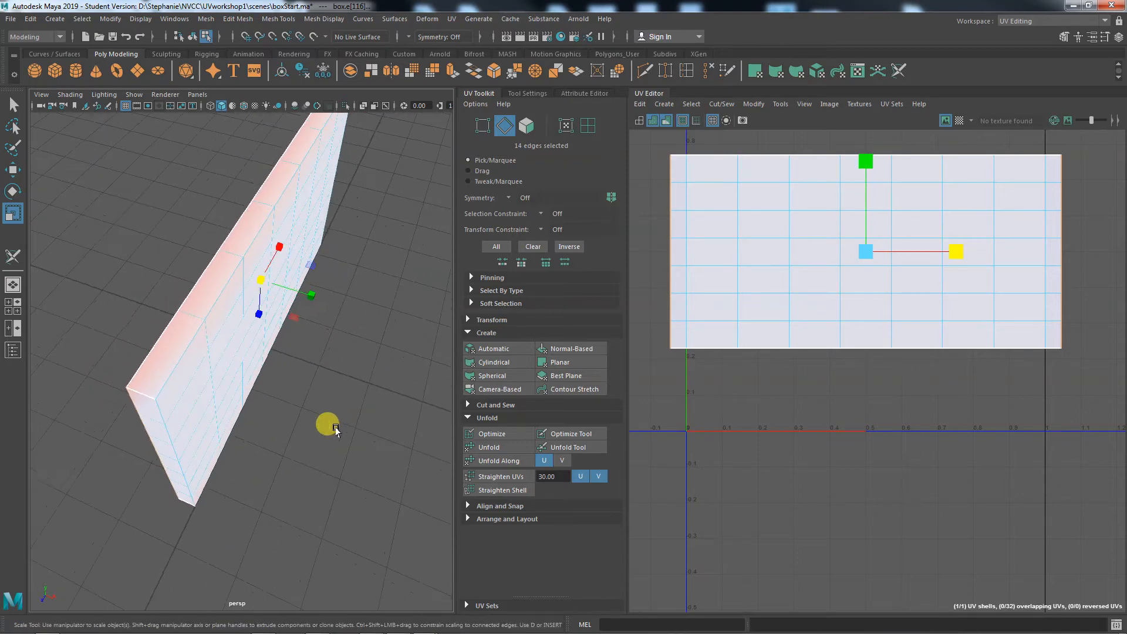
click(172, 360)
shift+click(228, 278)
shift+click(255, 240)
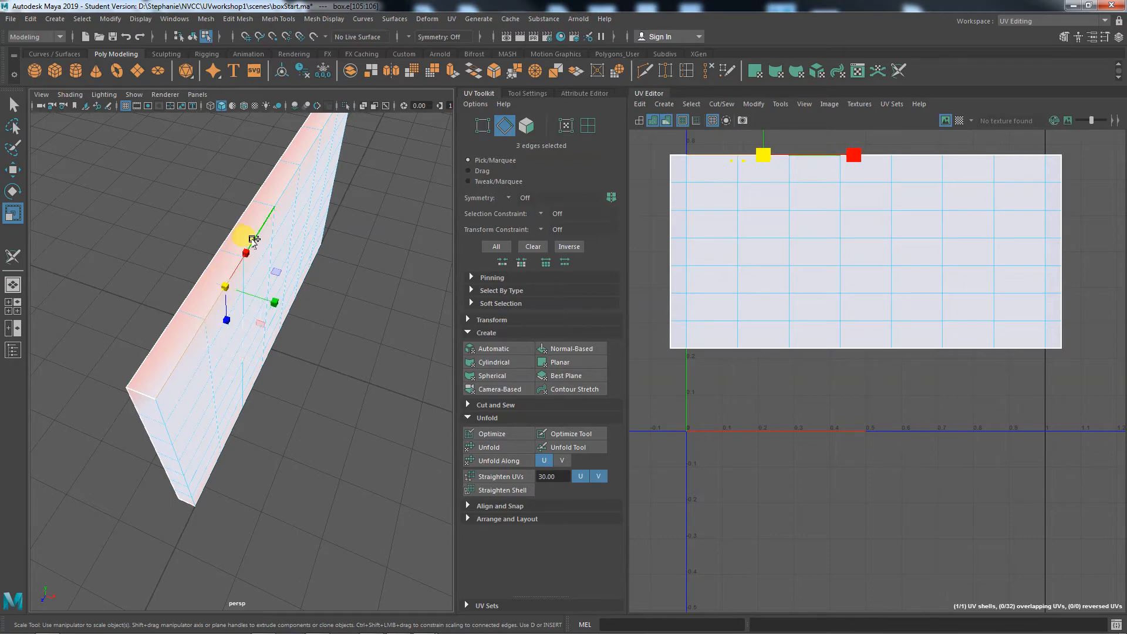
shift+click(288, 176)
shift+click(305, 152)
alt+drag(384, 194, 317, 257)
shift+click(300, 225)
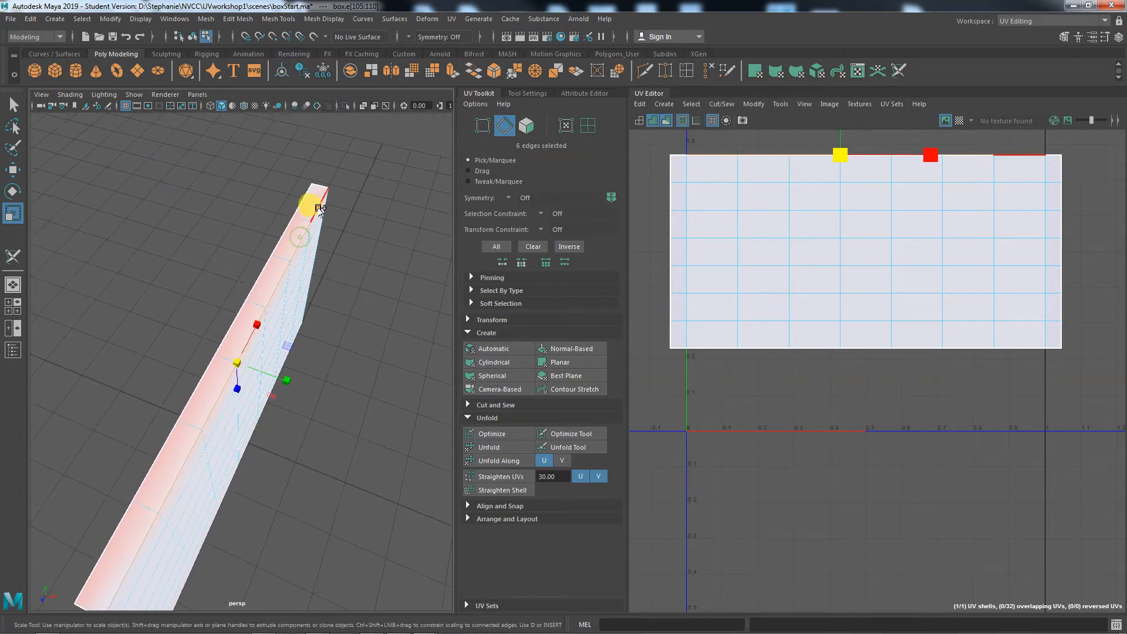
shift+click(313, 197)
alt+drag(364, 485, 370, 349)
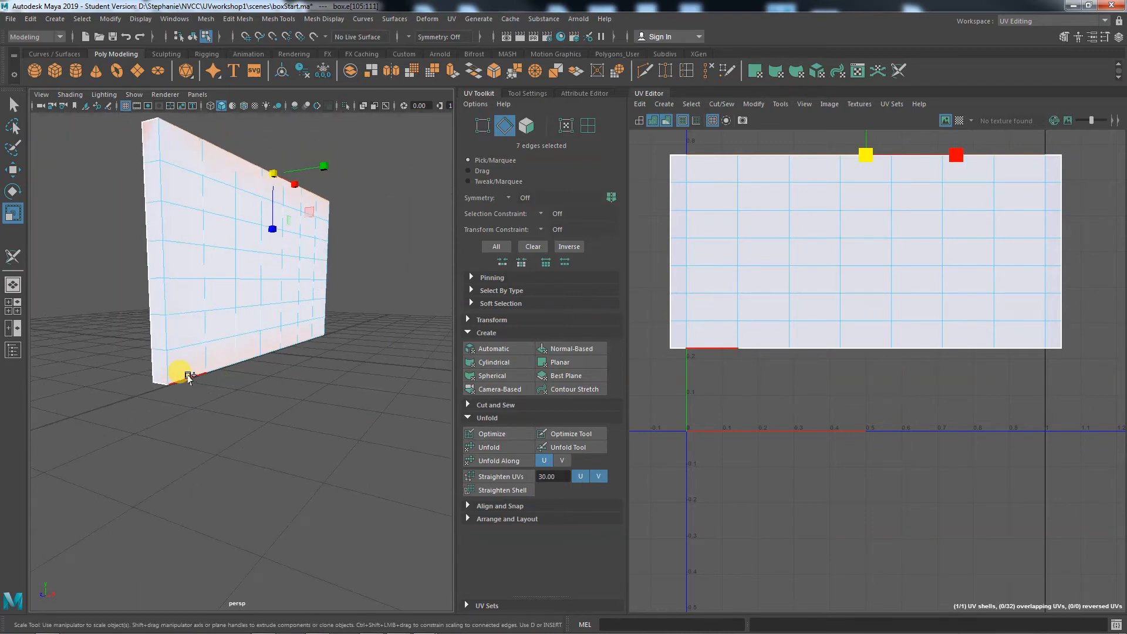
shift+click(219, 360)
alt+drag(231, 398, 244, 460)
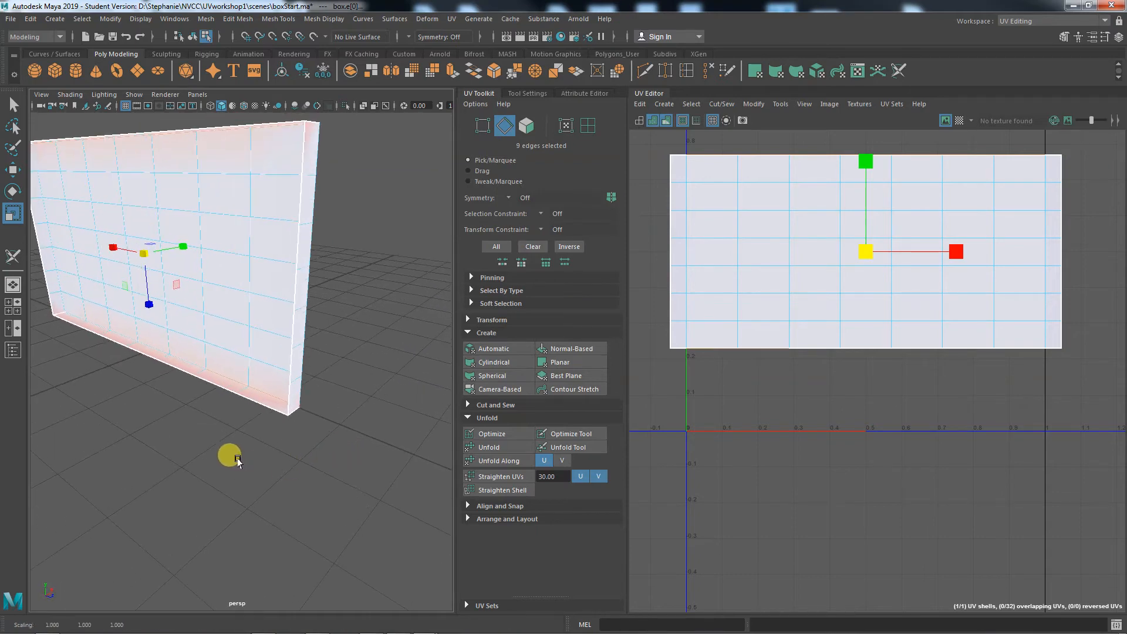
click(182, 455)
alt+drag(125, 431, 166, 500)
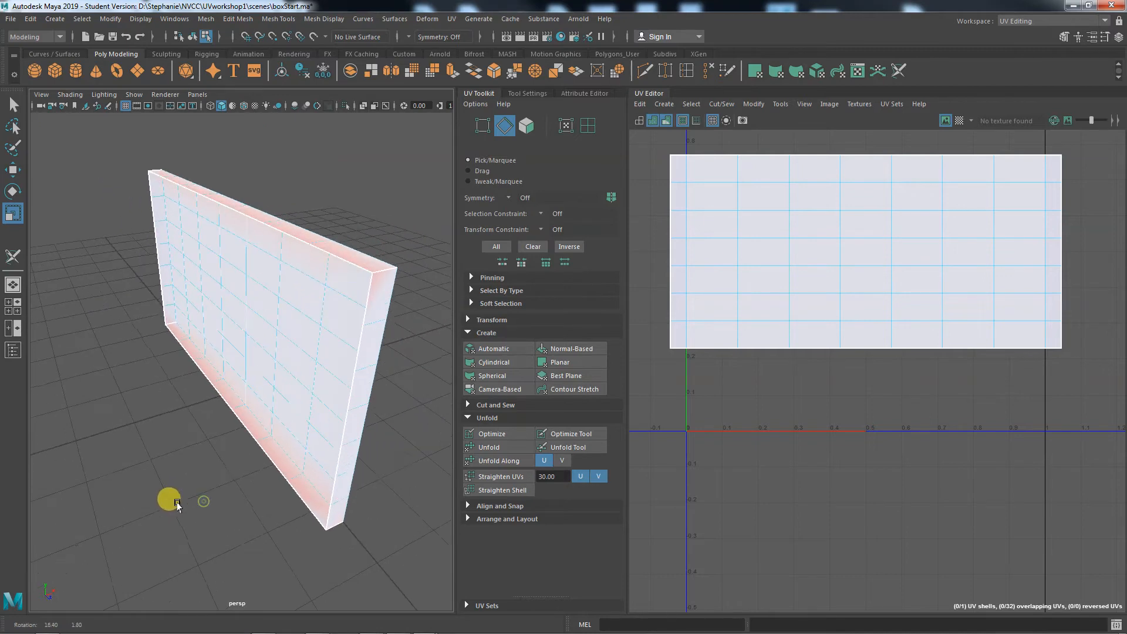
- Clear the selection, return to edge selection, and select the seven long seam edges along the top of the box
click(221, 327)
right_click(227, 328)
click(285, 282)
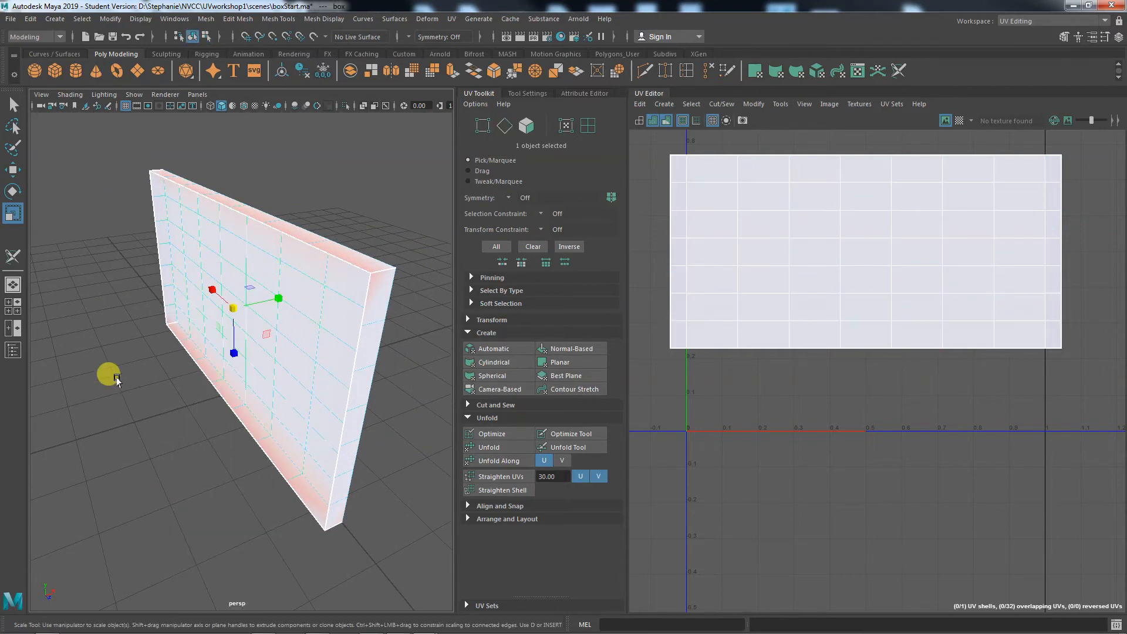
click(117, 379)
right_drag(282, 273, 278, 247)
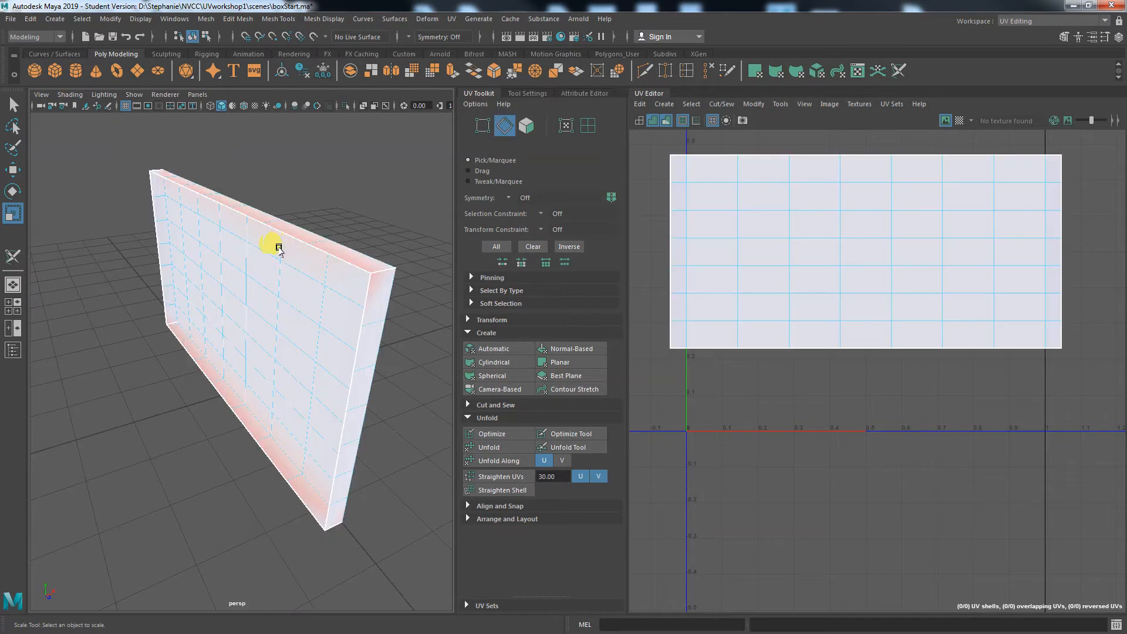
click(160, 176)
key(q)
shift+click(173, 183)
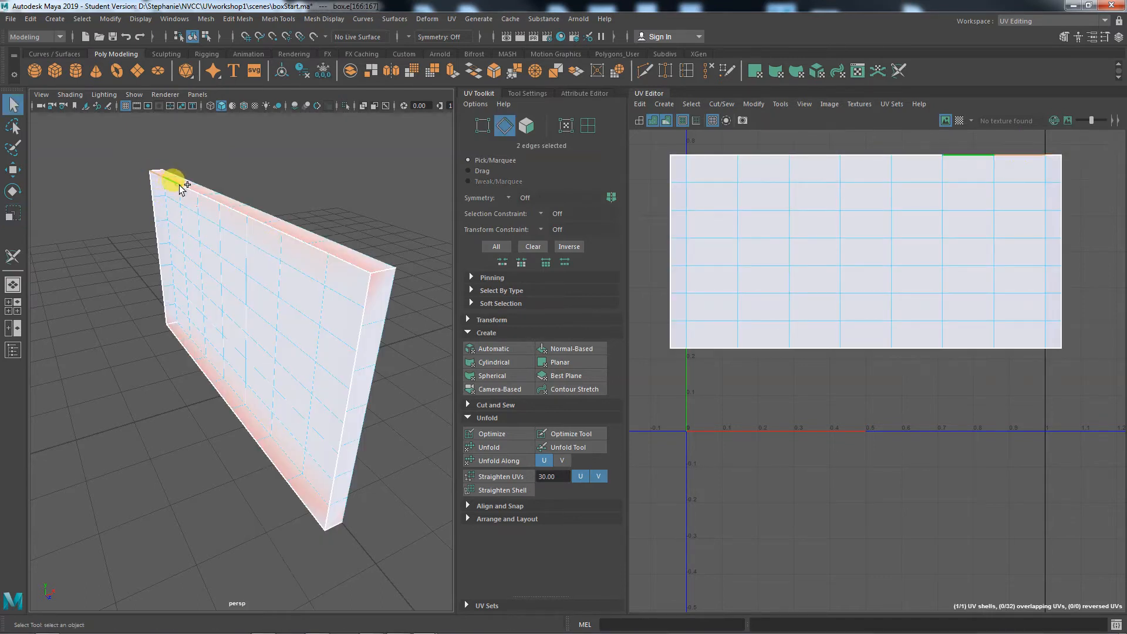
shift+click(214, 197)
shift+click(250, 214)
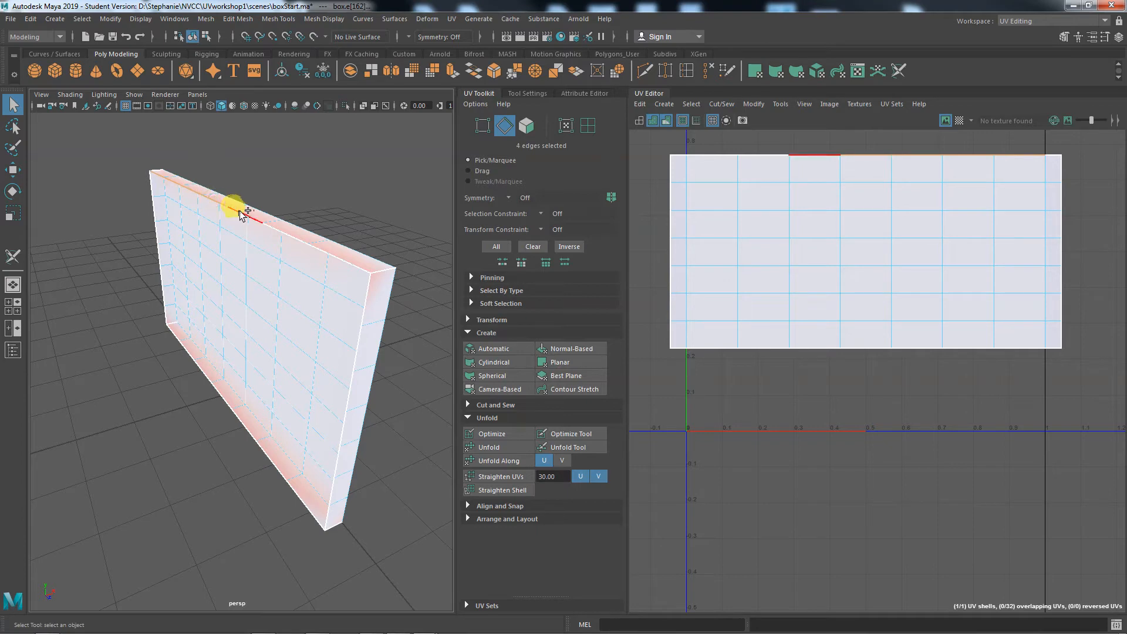
shift+click(281, 232)
shift+click(317, 248)
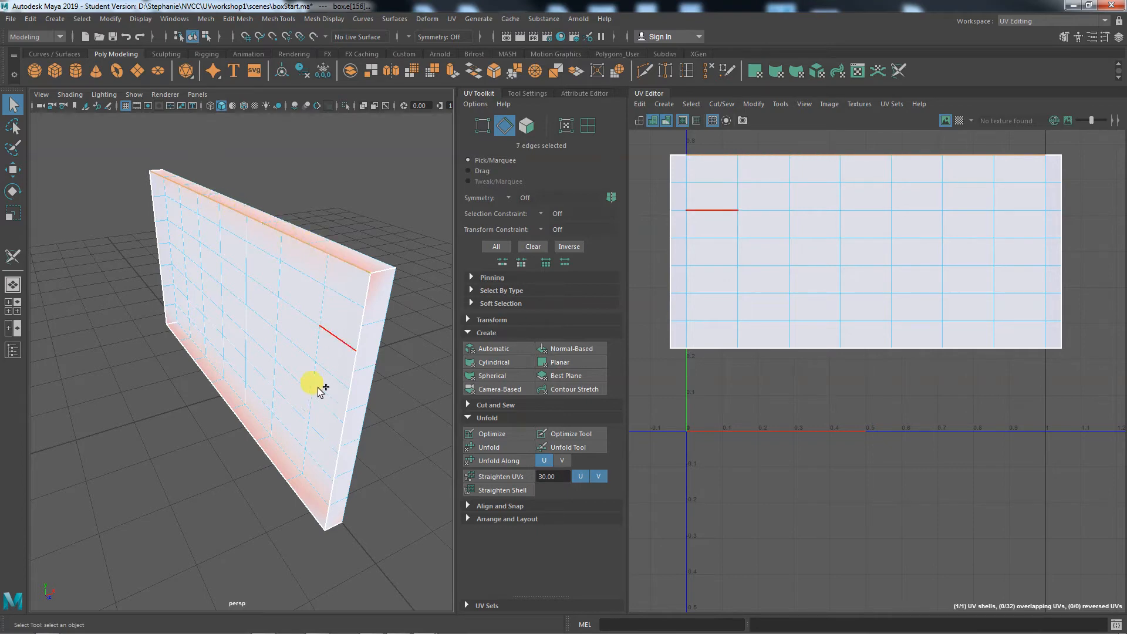
- Add the seven seam edges along the box's bottom and scale the selection outward in V until the red distortion disappears
alt+drag(271, 456, 312, 463)
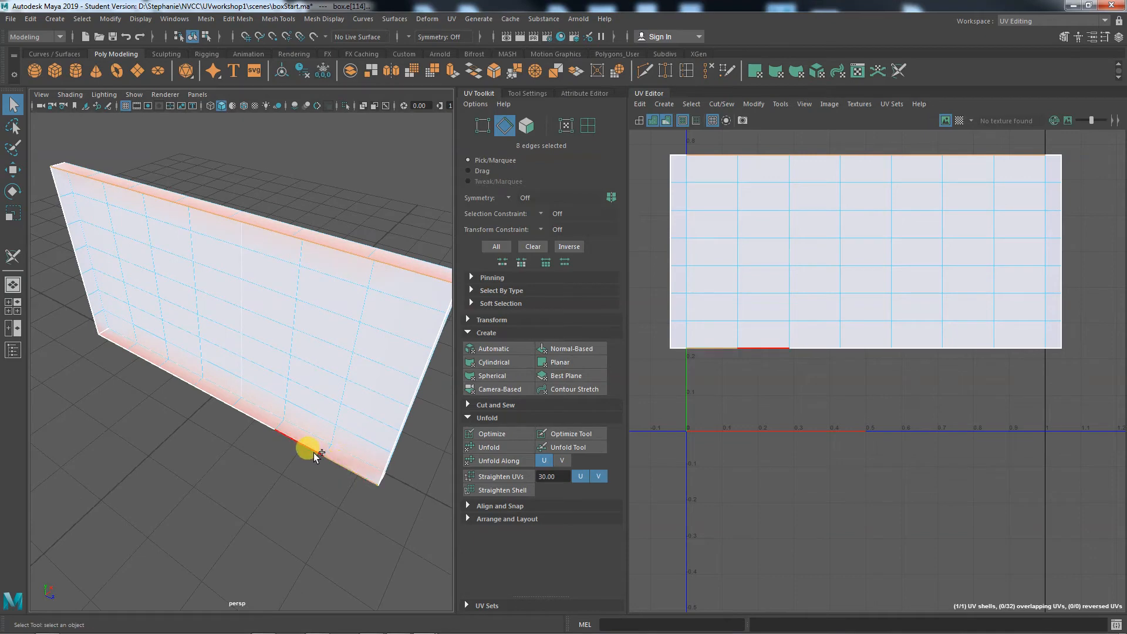
shift+click(262, 424)
shift+click(201, 389)
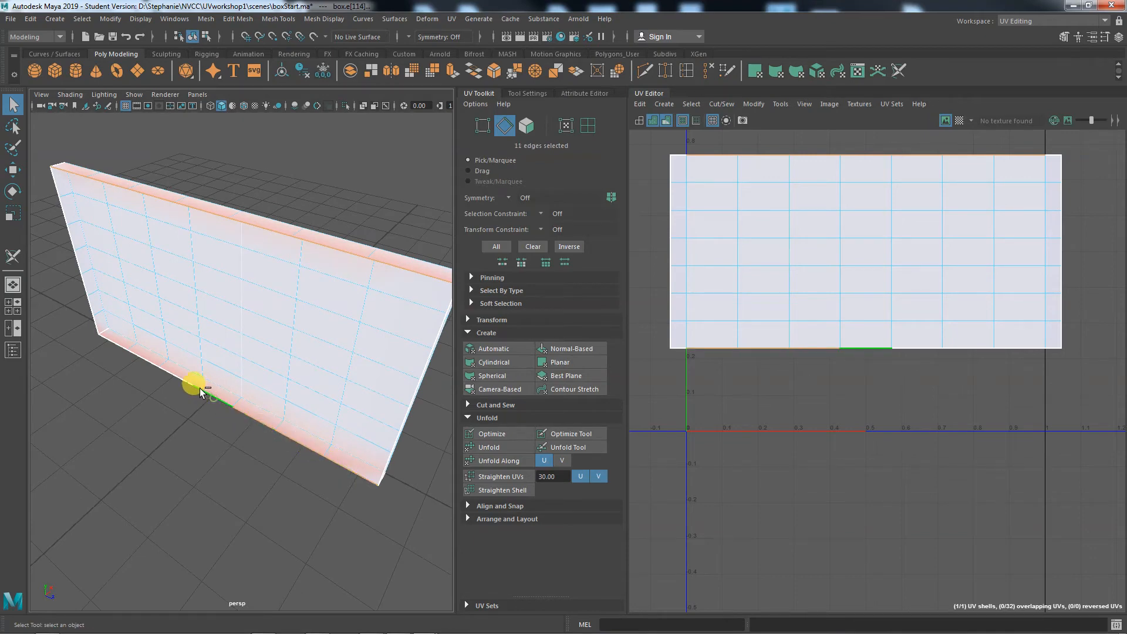
shift+click(115, 346)
key(r)
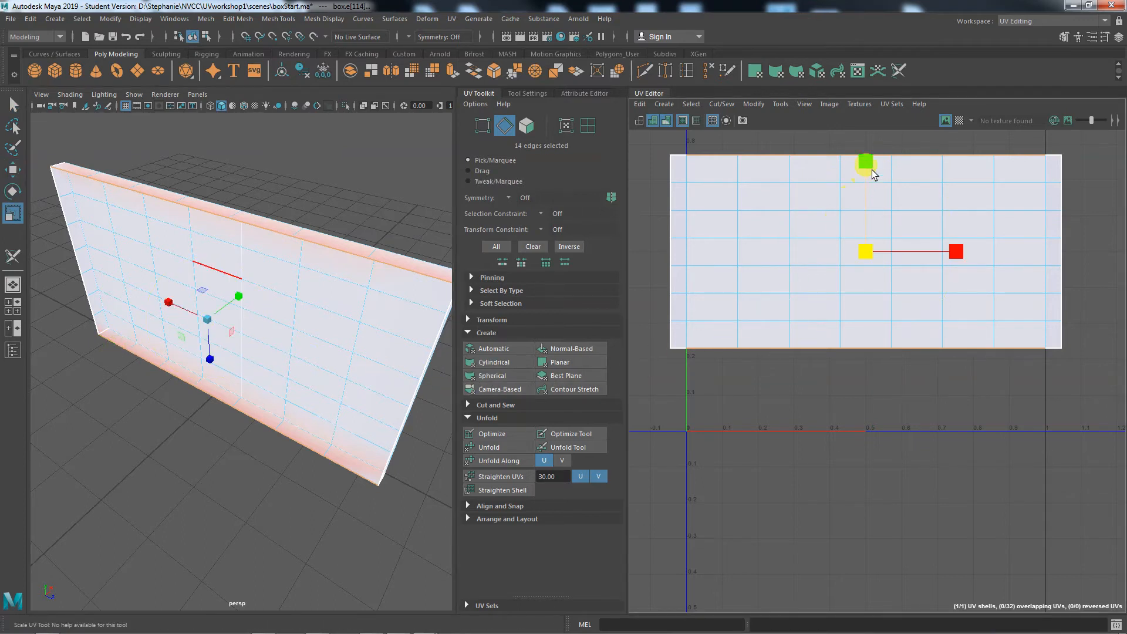
drag(866, 161, 867, 148)
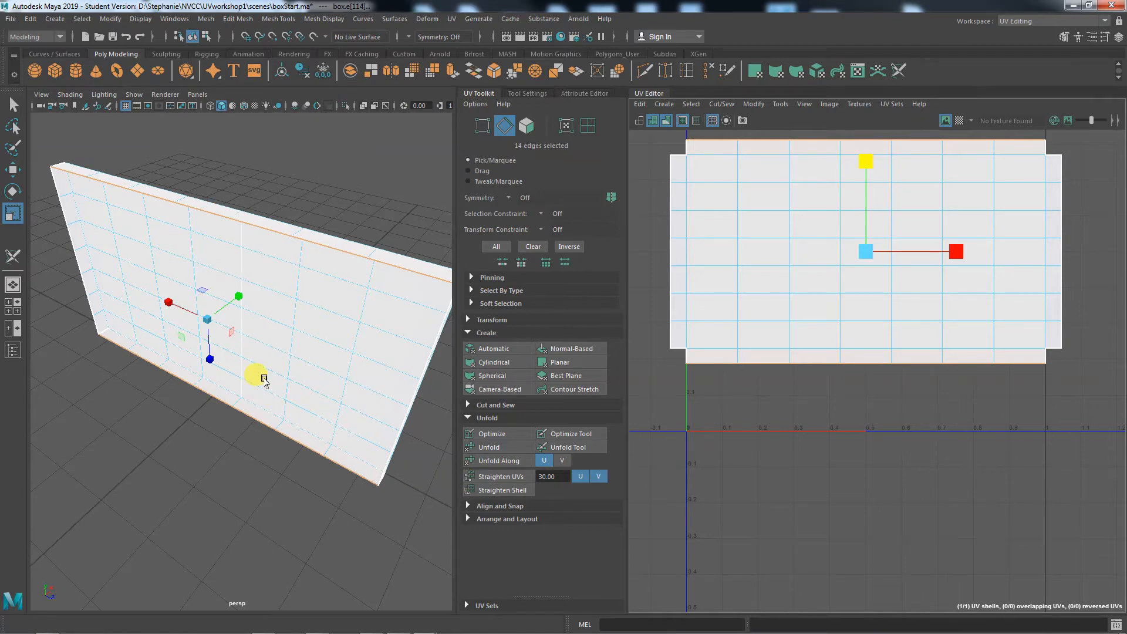
- Pull one face of the box's large uncut side outward about 0.66 units in X to test its effect on UV distortion
alt+drag(294, 420, 61, 395)
click(162, 301)
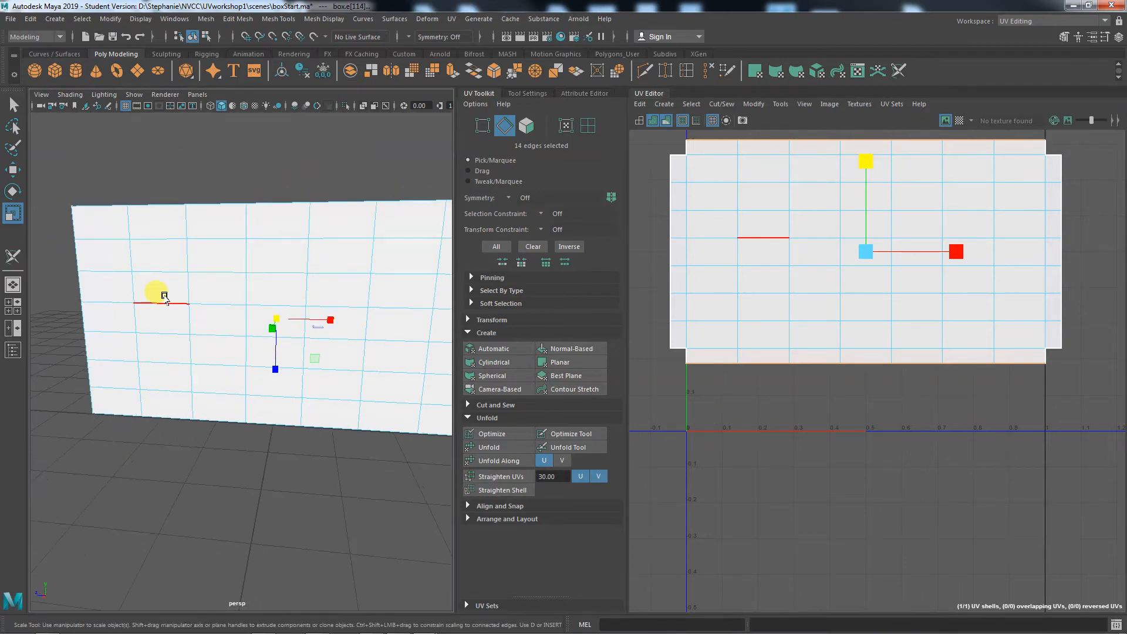
right_drag(167, 296, 167, 328)
click(161, 285)
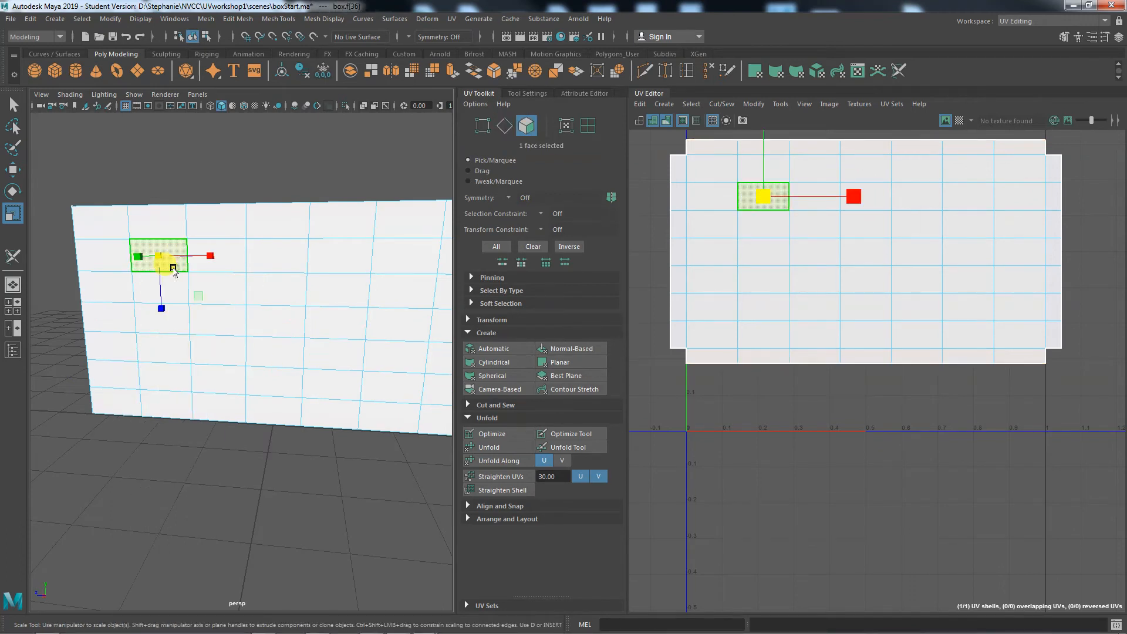
alt+drag(176, 267, 249, 441)
key(w)
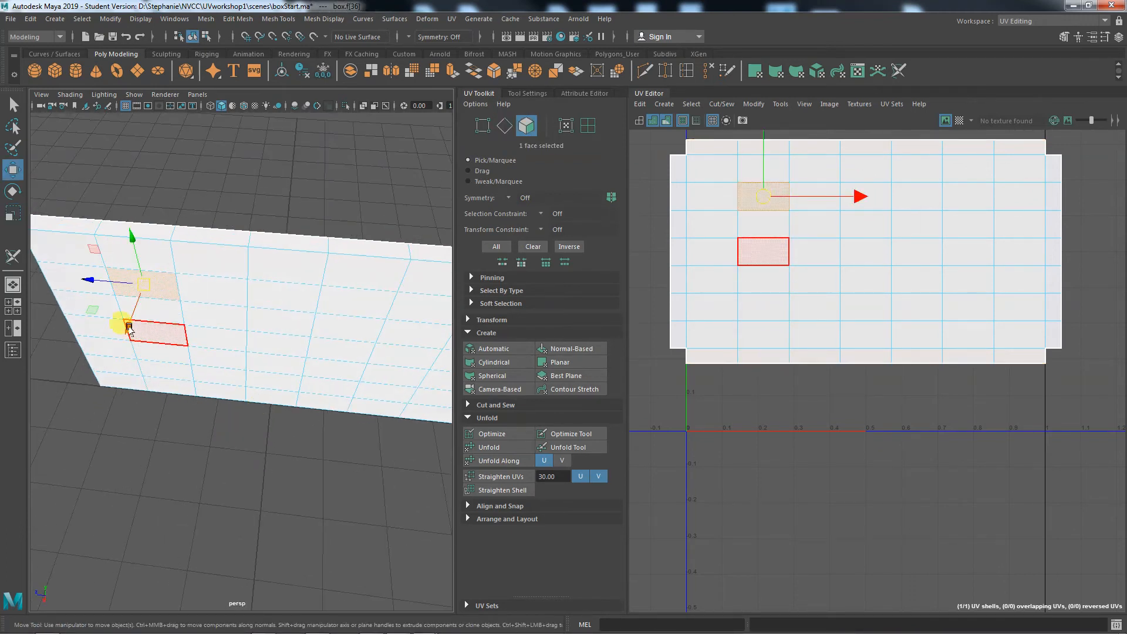
drag(118, 319, 106, 360)
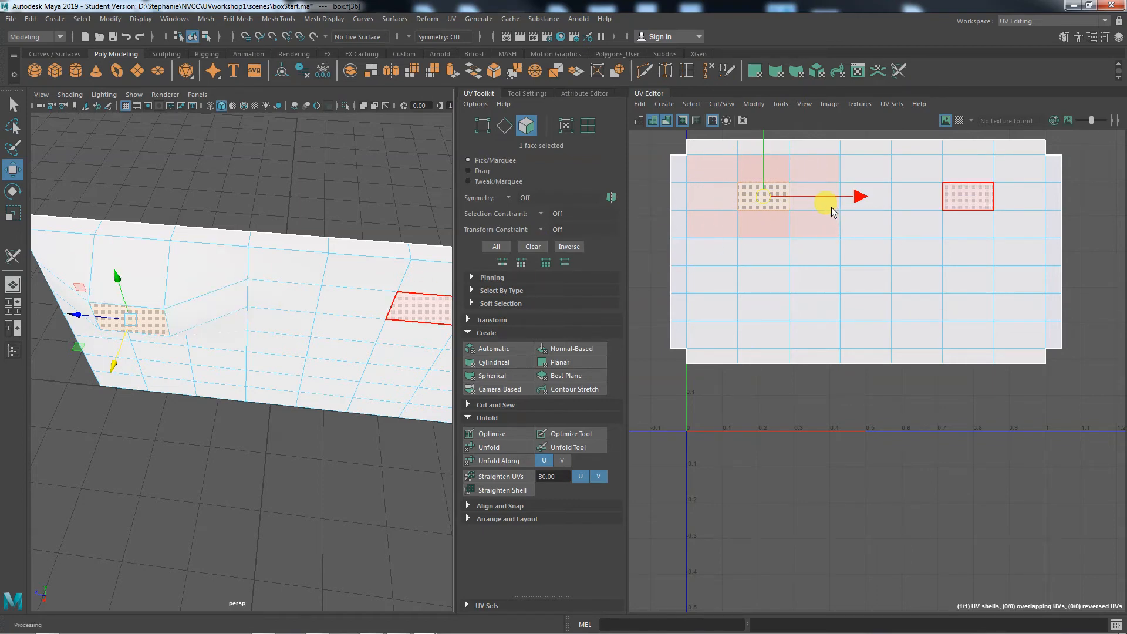
click(837, 410)
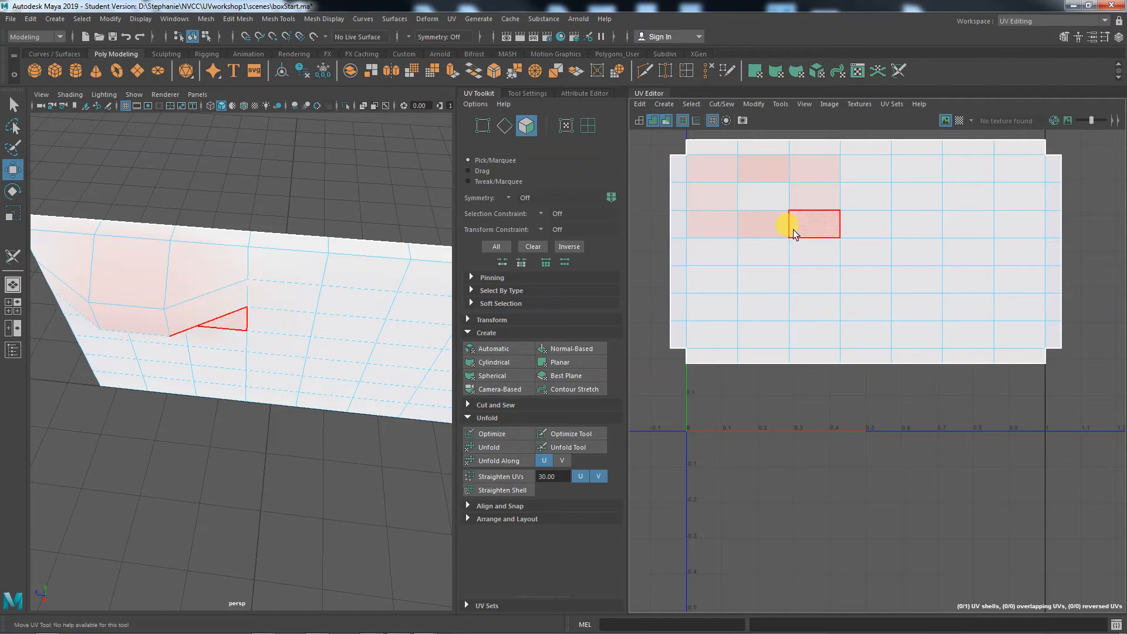
- Undo the deselection and the face move on the box
key(ctrl+z)
key(ctrl+z)
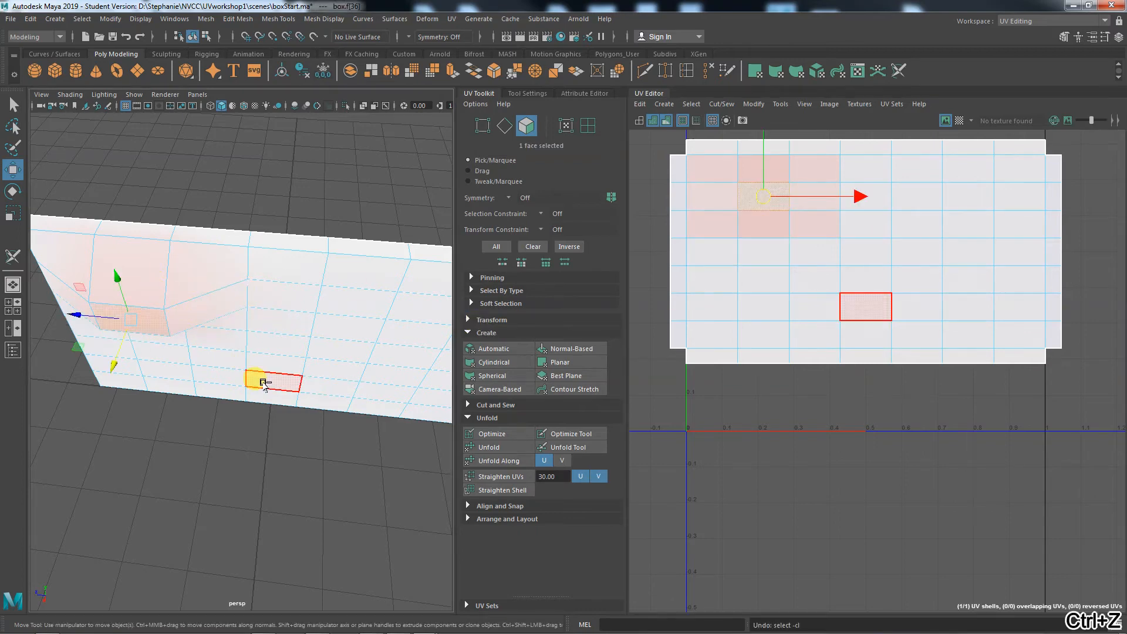
right_drag(210, 274, 212, 213)
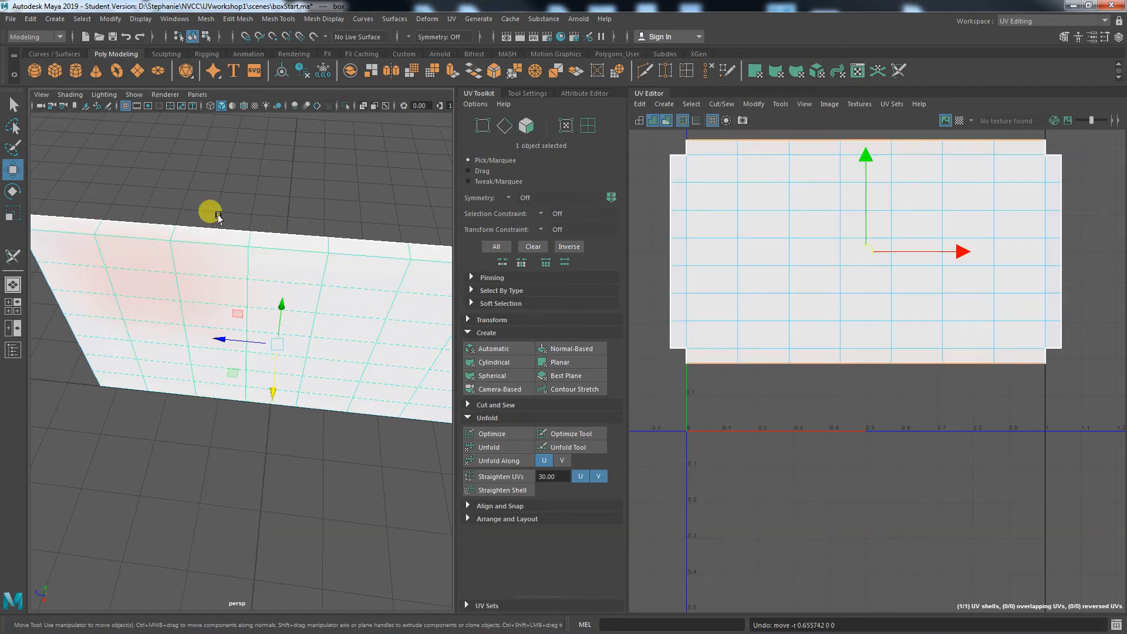
- Insert a vertical edge loop in the third column of the box's large side to test its UV effect, and undo it
click(283, 19)
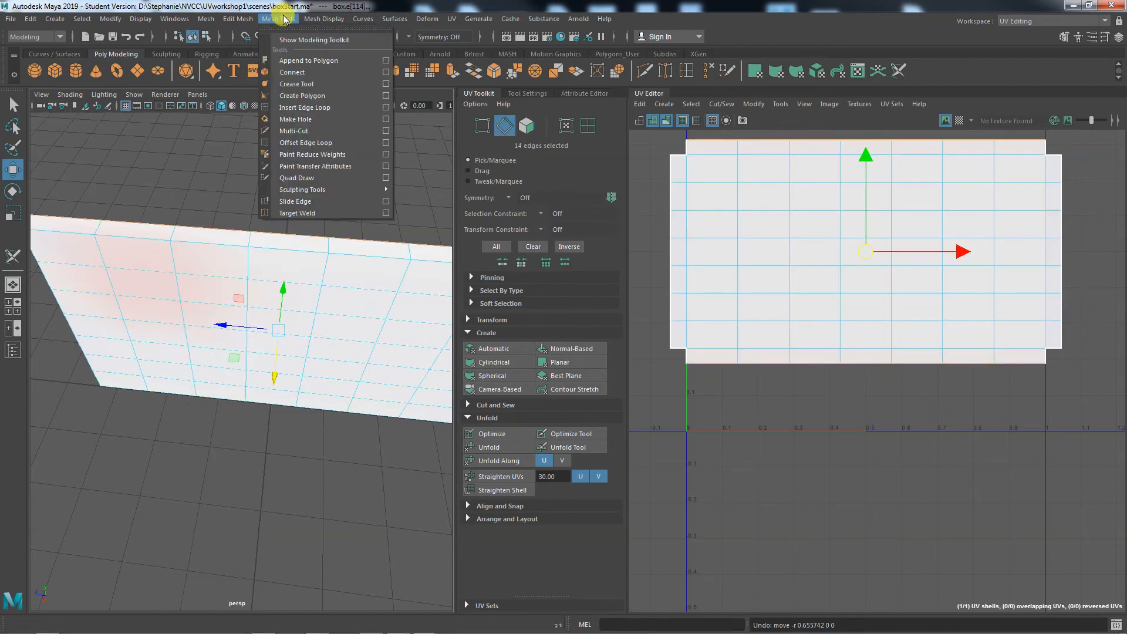
click(302, 108)
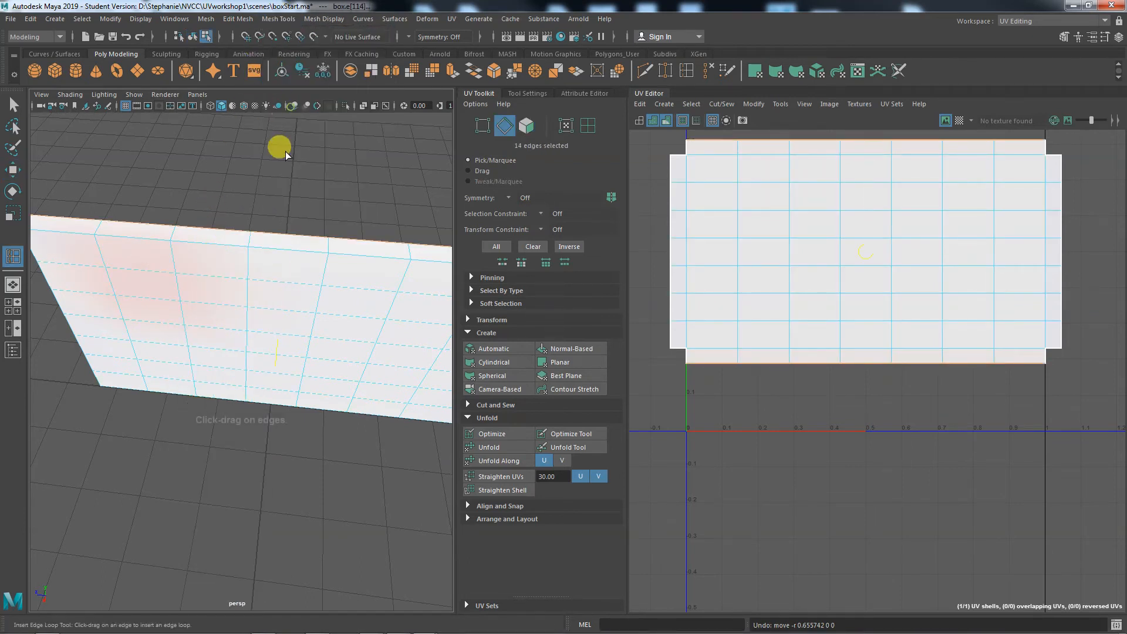
click(211, 246)
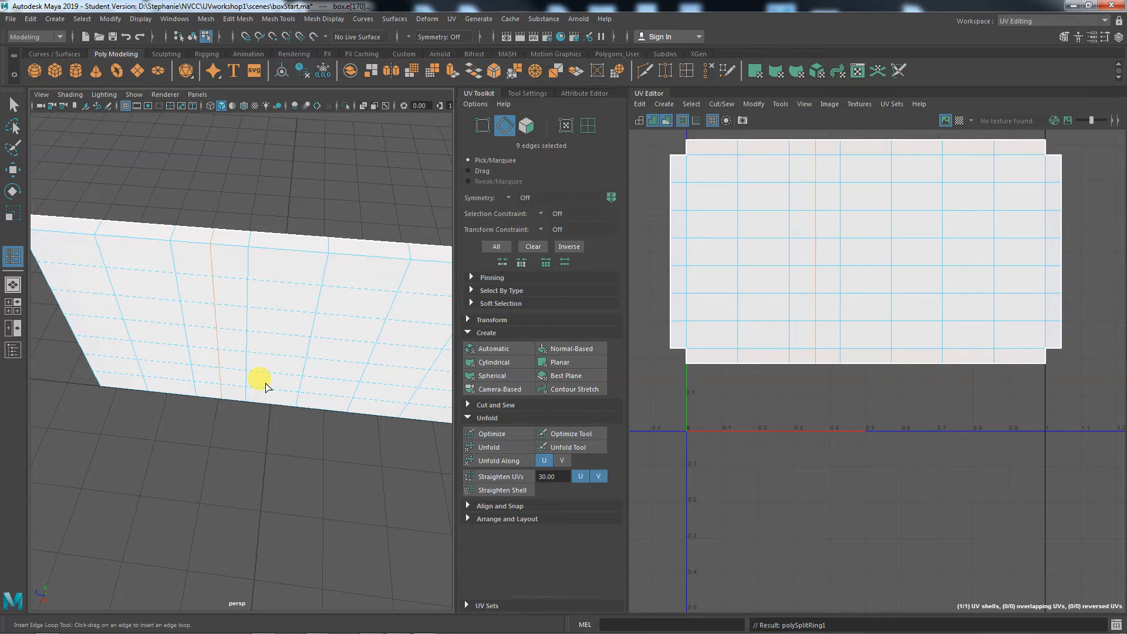
key(ctrl+z)
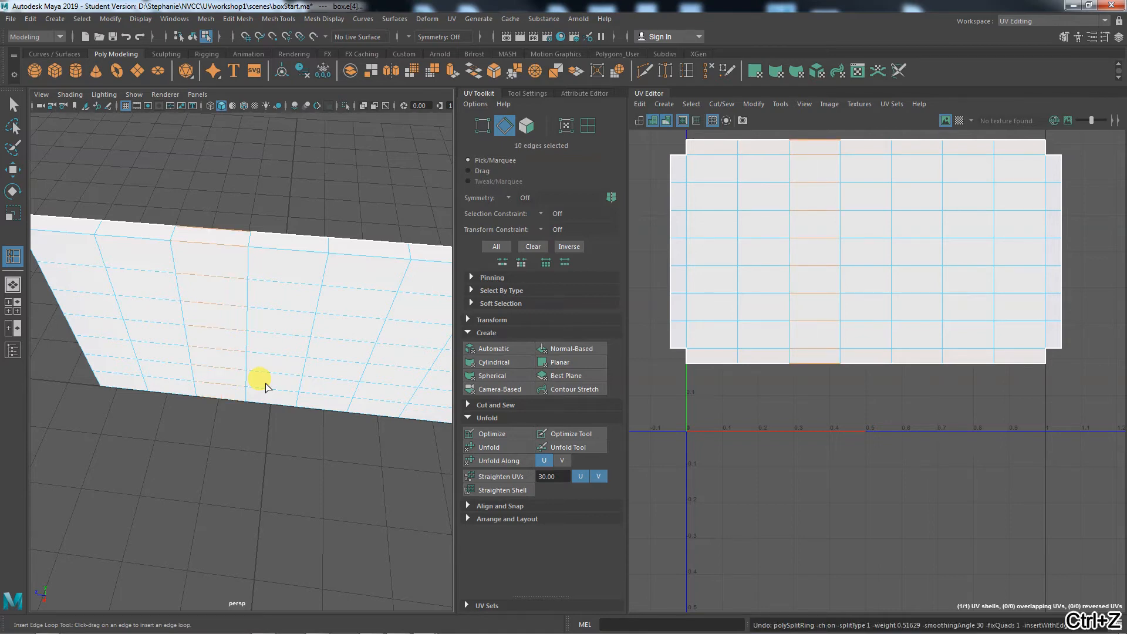
- Return the box to object selection and apply a checker map to its UVs to inspect the texture proportions
mouse_move(274, 398)
alt+mouse_down()
mouse_move(284, 422)
mouse_move(294, 403)
alt+mouse_up()
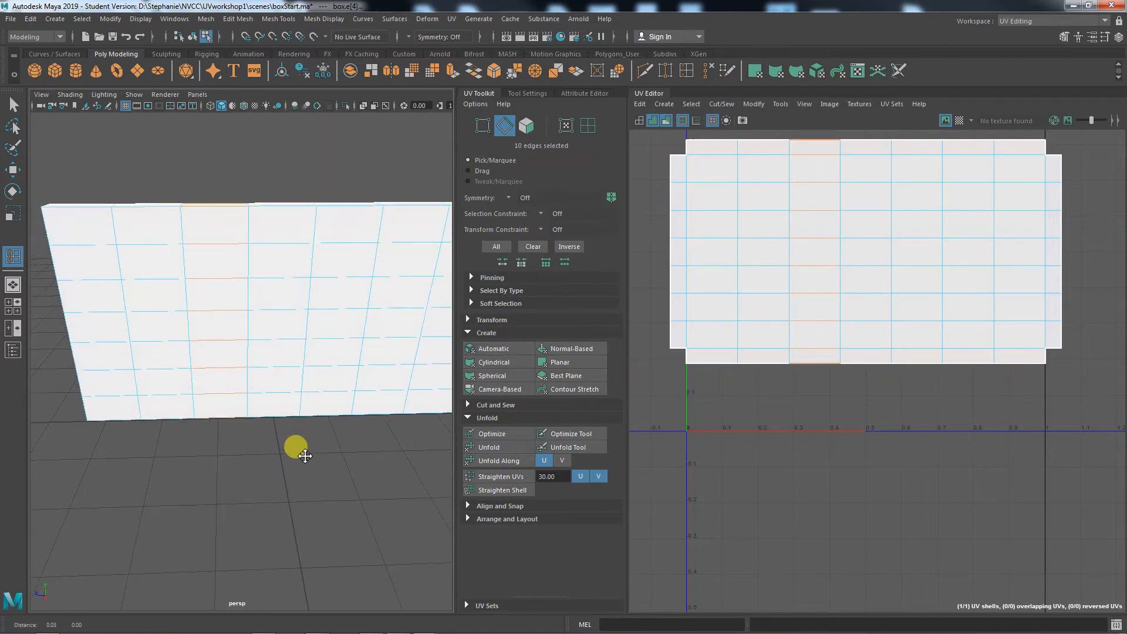
alt+drag(297, 448, 239, 373)
right_drag(234, 292, 259, 274)
alt+drag(262, 443, 206, 464)
click(833, 347)
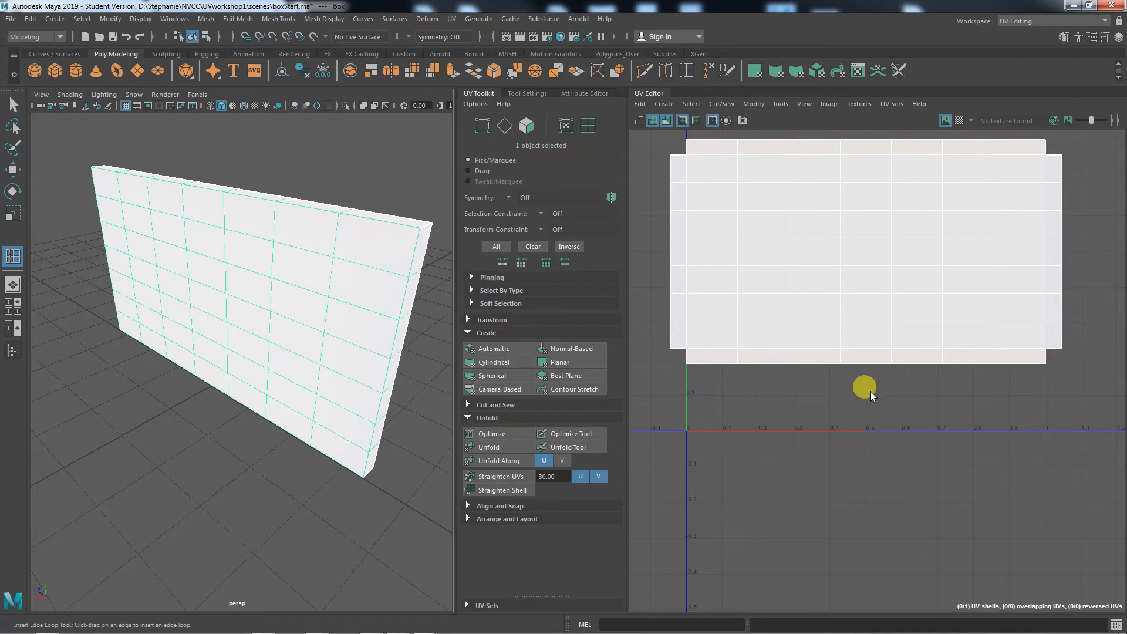
alt+middle_drag(871, 393, 881, 443)
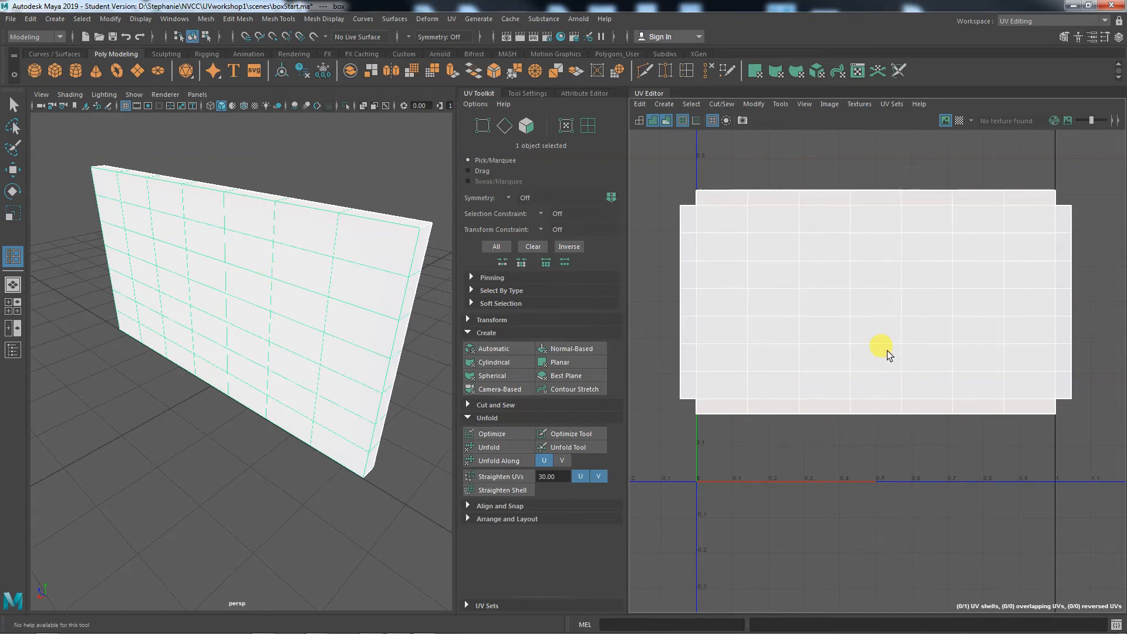
click(958, 121)
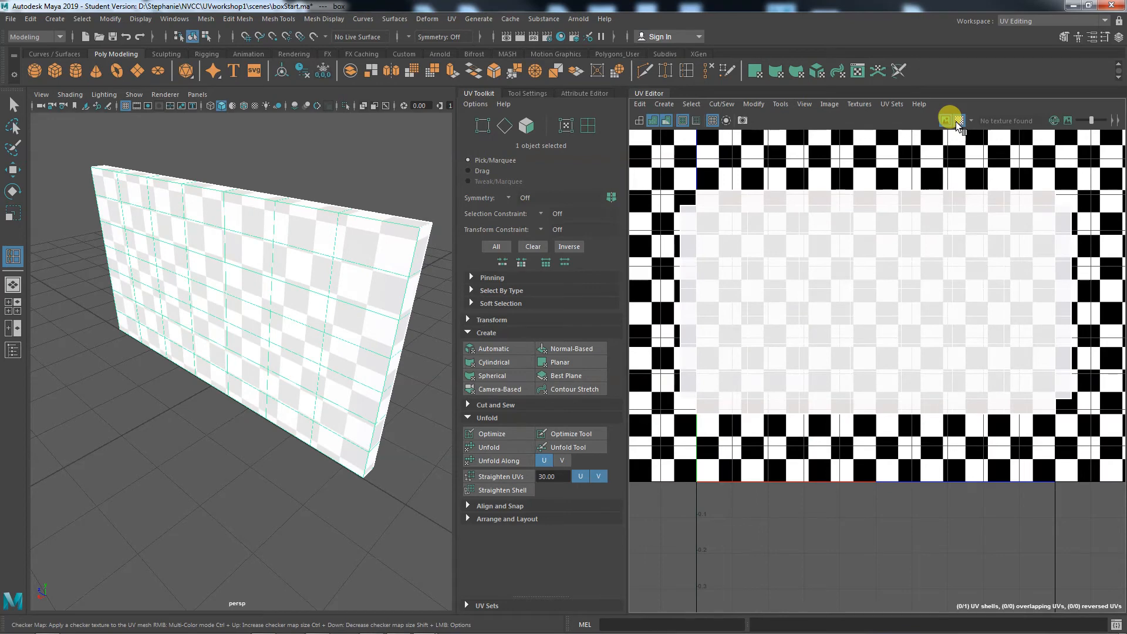
alt+drag(269, 479, 252, 448)
alt+right_drag(251, 448, 219, 443)
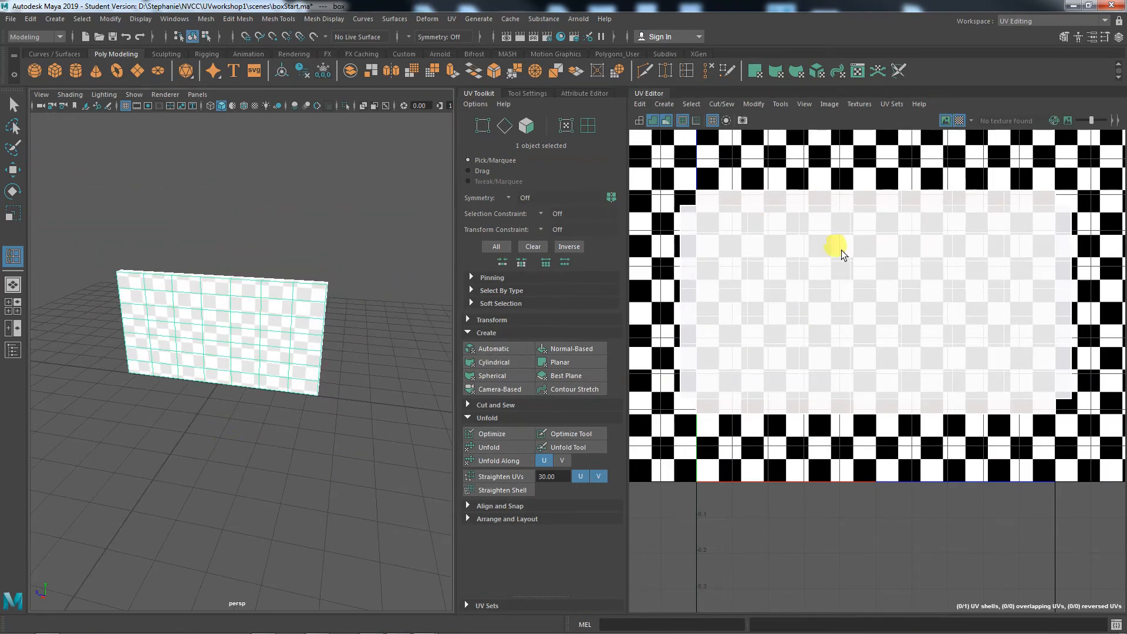
- Soften the checker map's contrast by setting Checker 1 to light gray and Checker 2 to dark gray, and apply it
shift+click(961, 121)
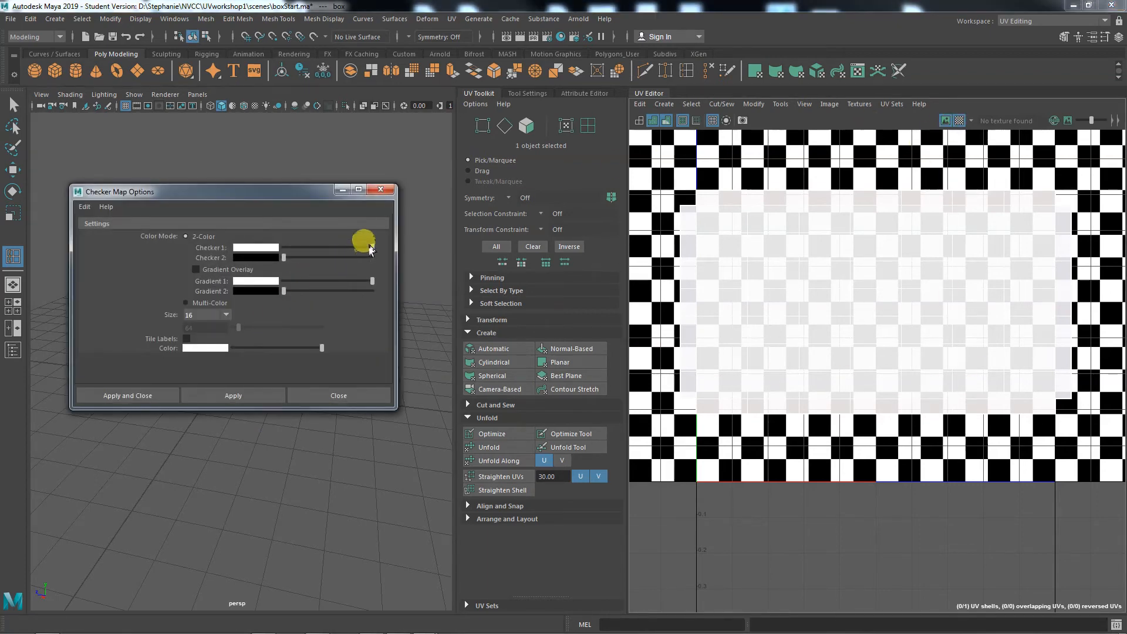
drag(369, 249, 299, 258)
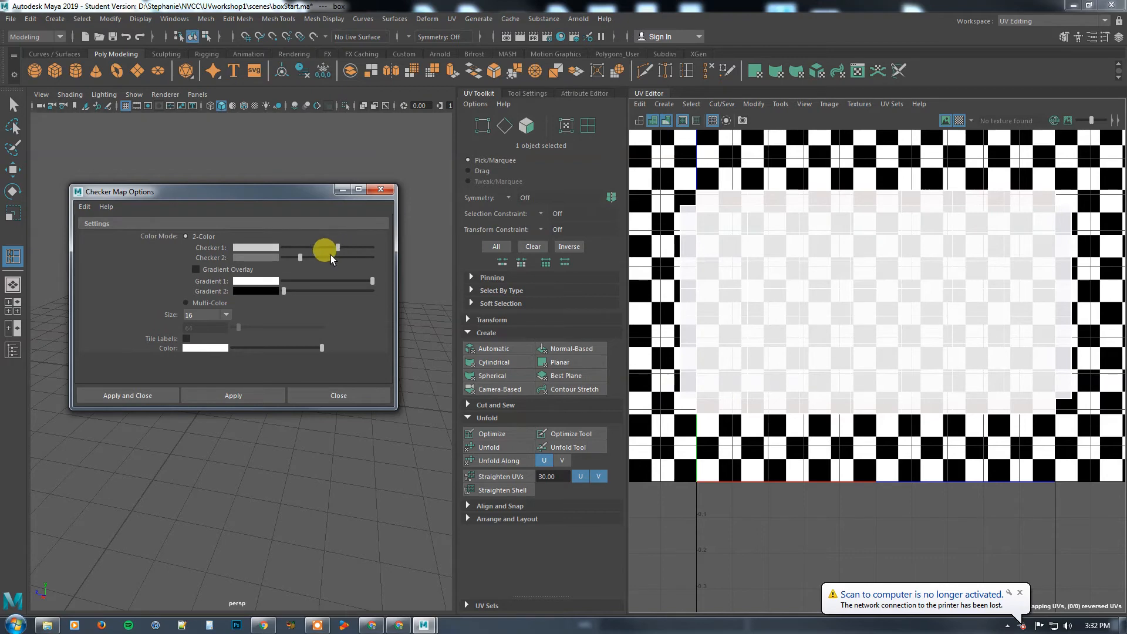
click(158, 396)
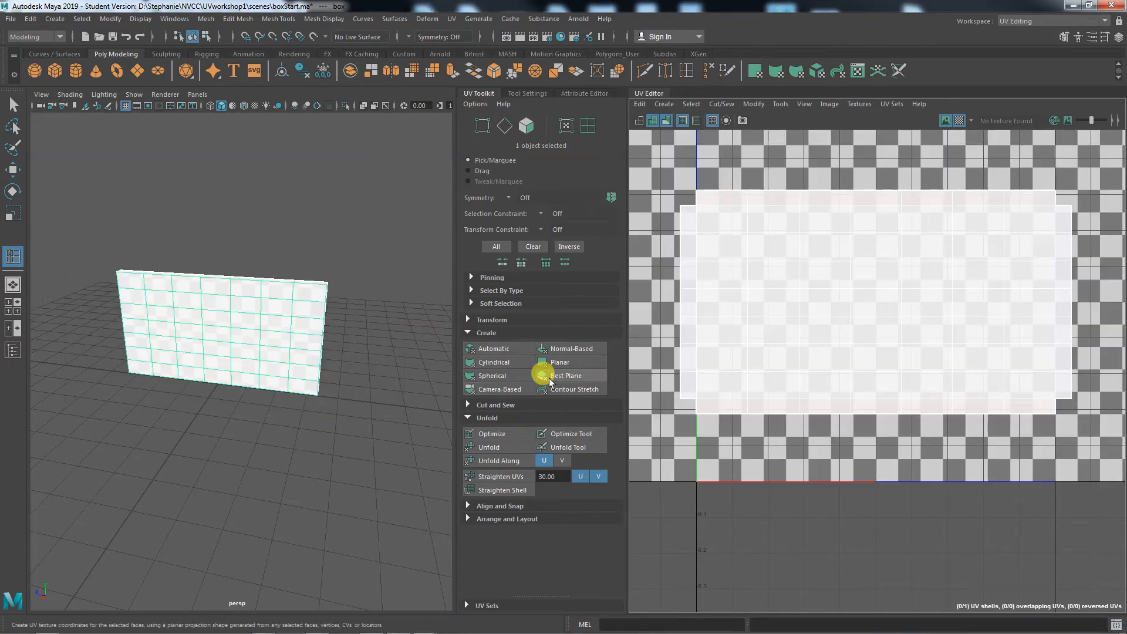
click(900, 451)
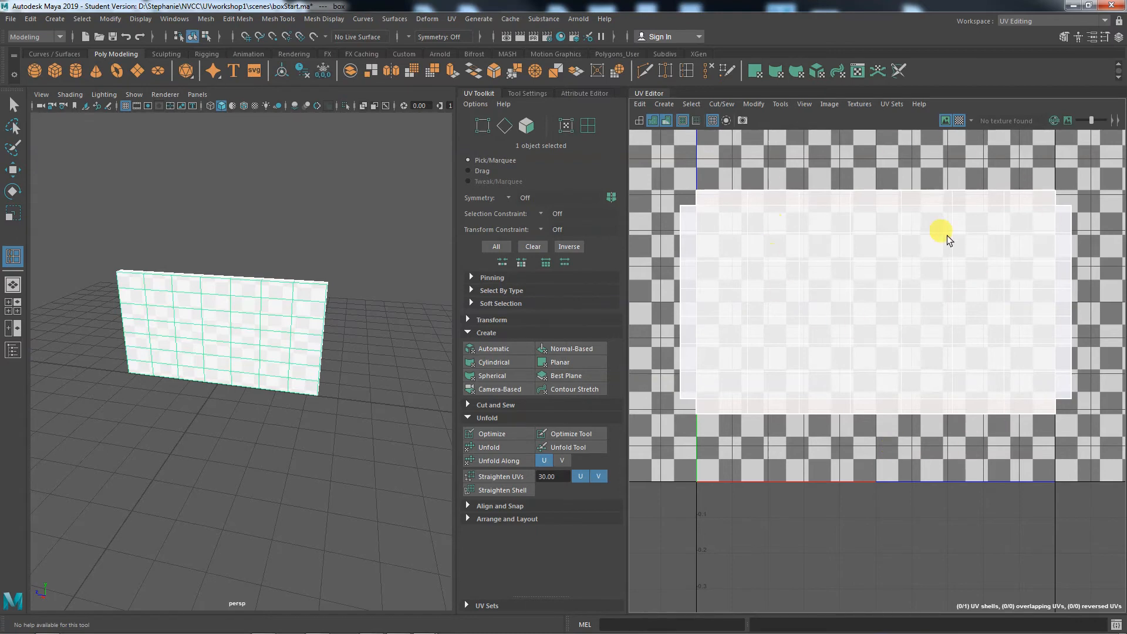
scroll(228, 458, up, 5)
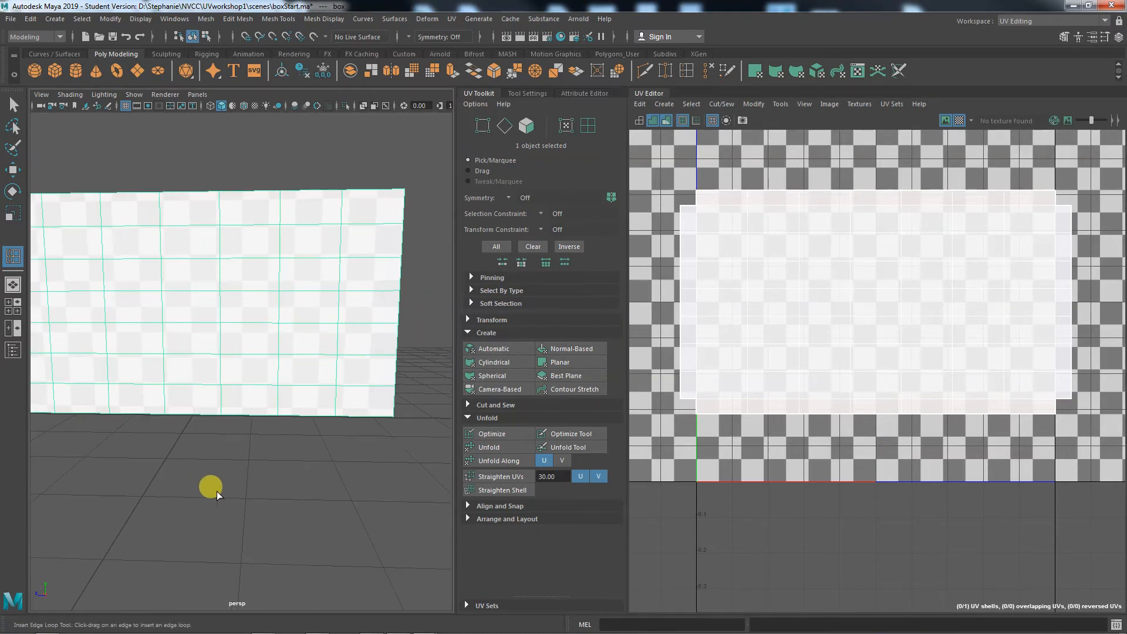
mouse_move(217, 495)
alt+mouse_down()
mouse_move(335, 523)
mouse_move(223, 513)
alt+mouse_up()
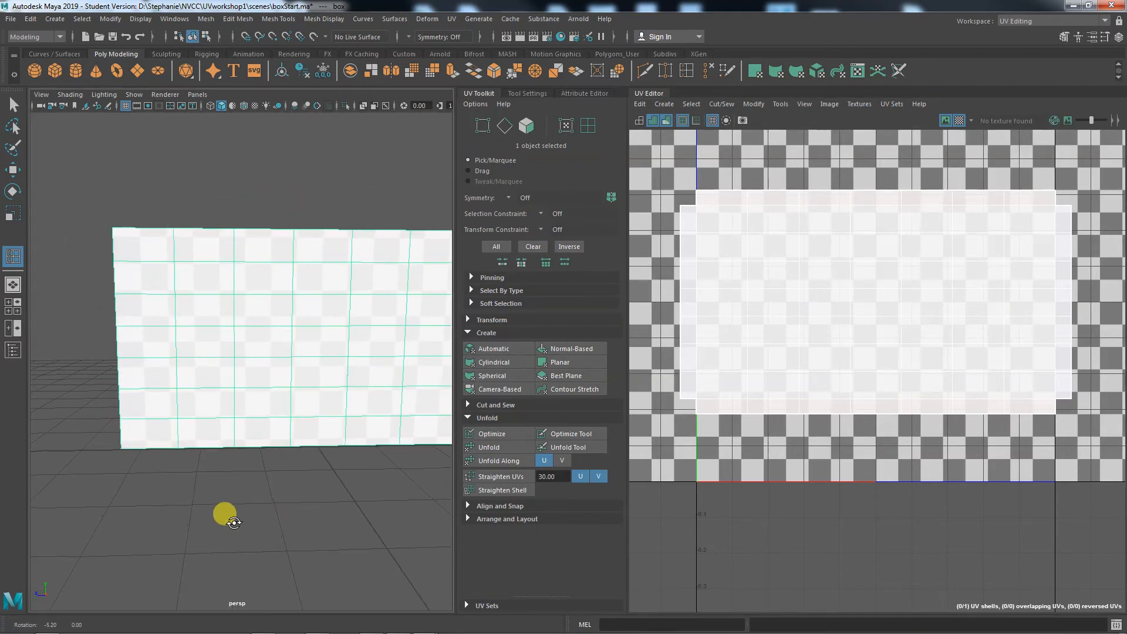
- Shift the first columns of UVs at the shell's left end outward and back inward in U to test checker distortion, and undo the moves
right_drag(727, 204, 774, 202)
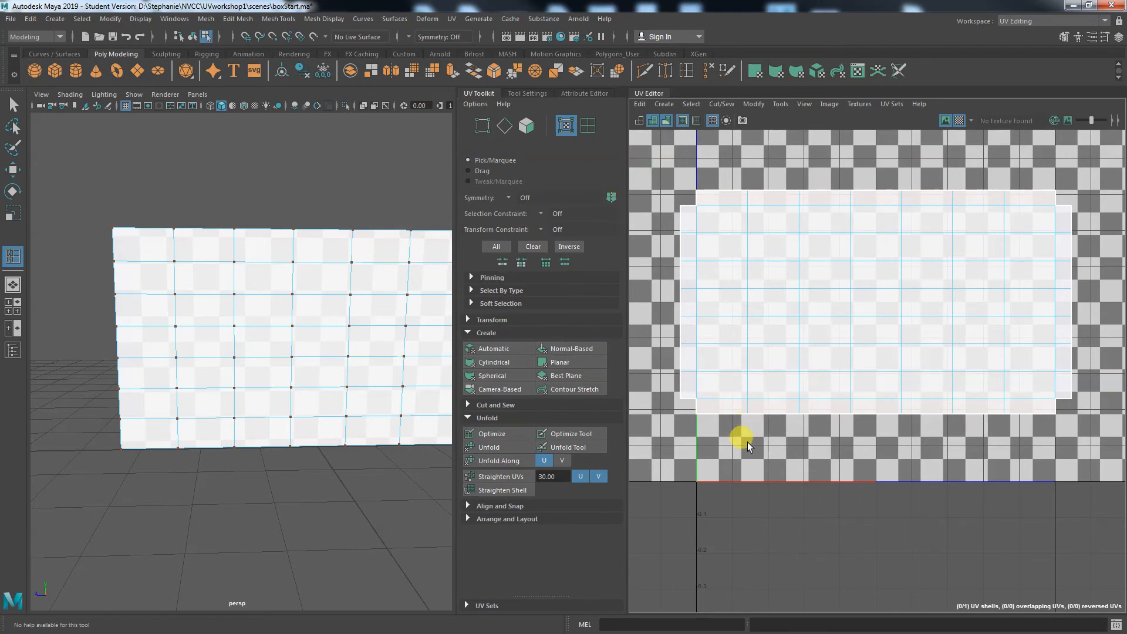
click(13, 105)
drag(651, 159, 802, 441)
key(w)
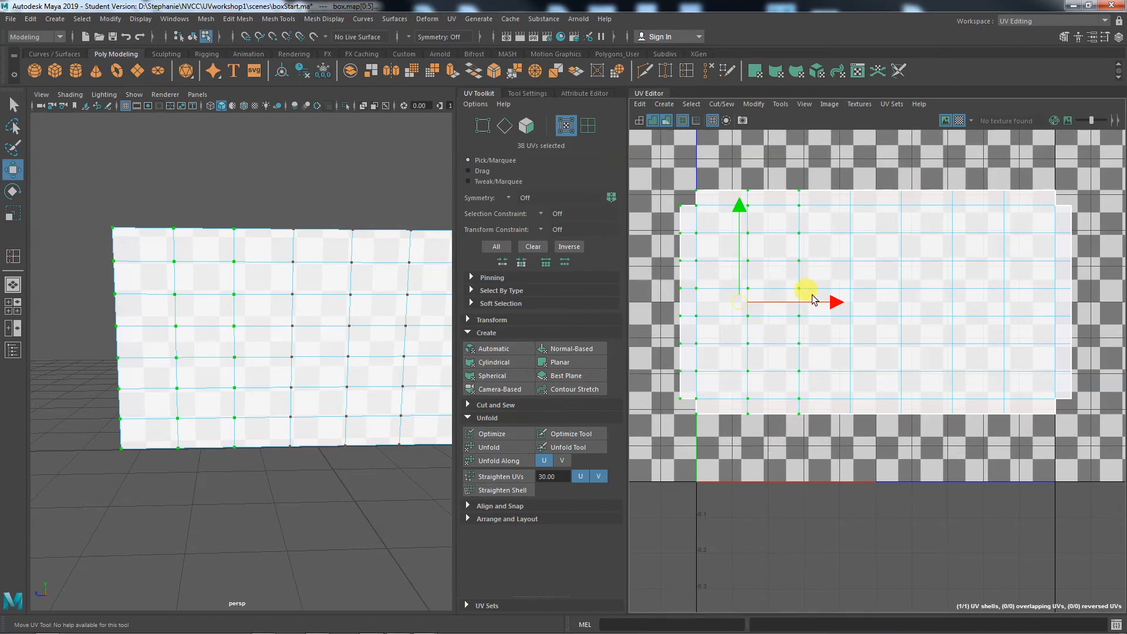
mouse_move(814, 299)
mouse_down()
mouse_move(822, 302)
mouse_move(731, 314)
mouse_up()
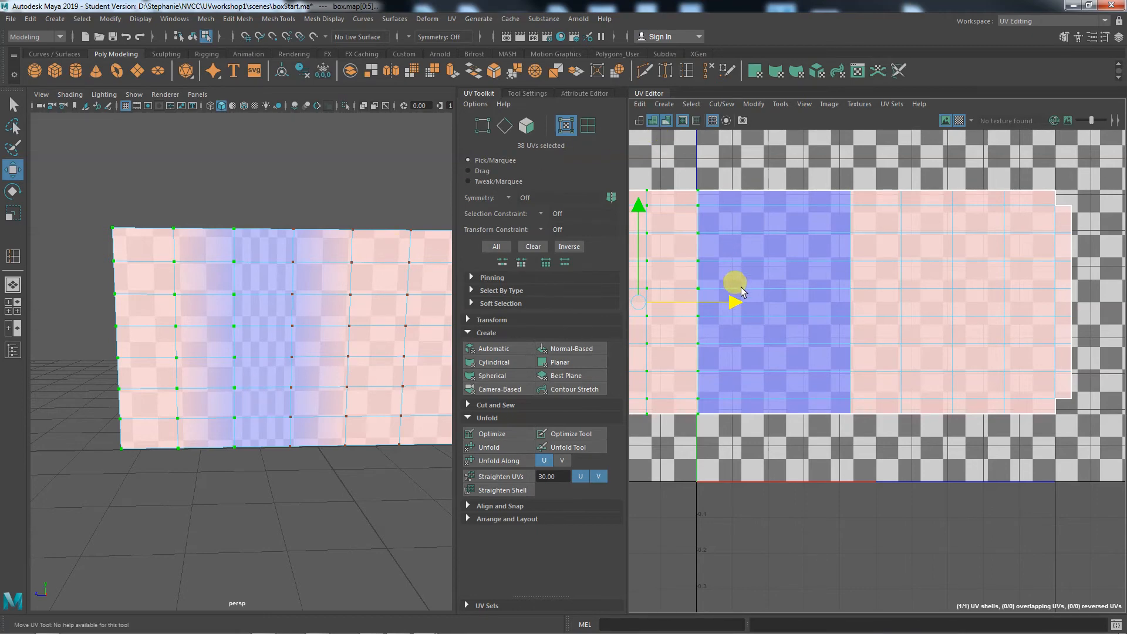
drag(729, 297, 856, 298)
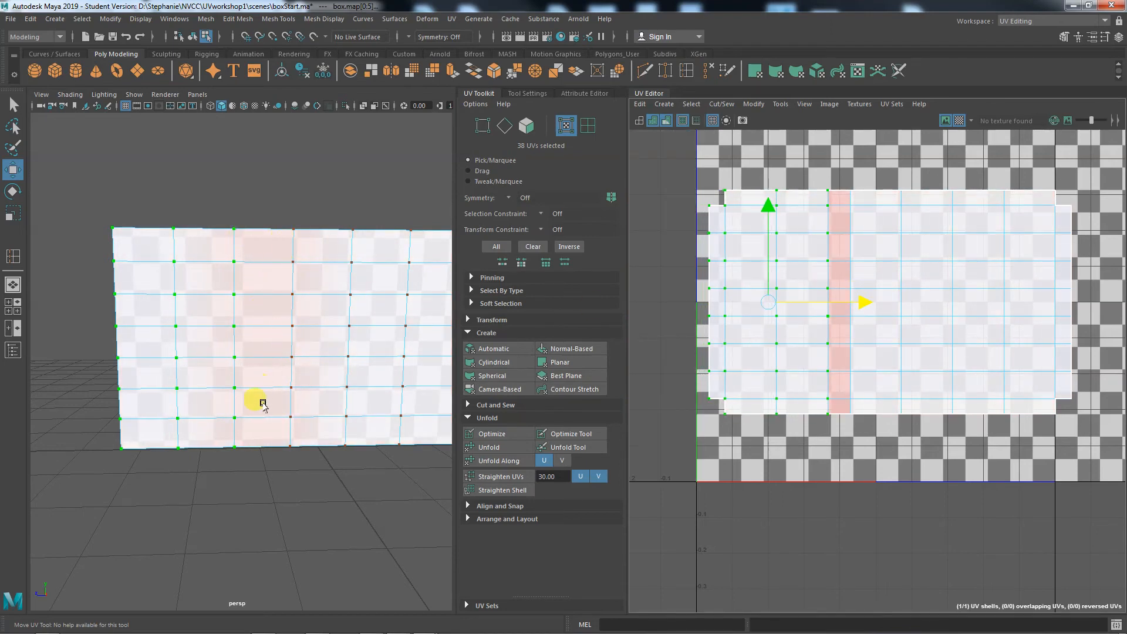
key(ctrl+z)
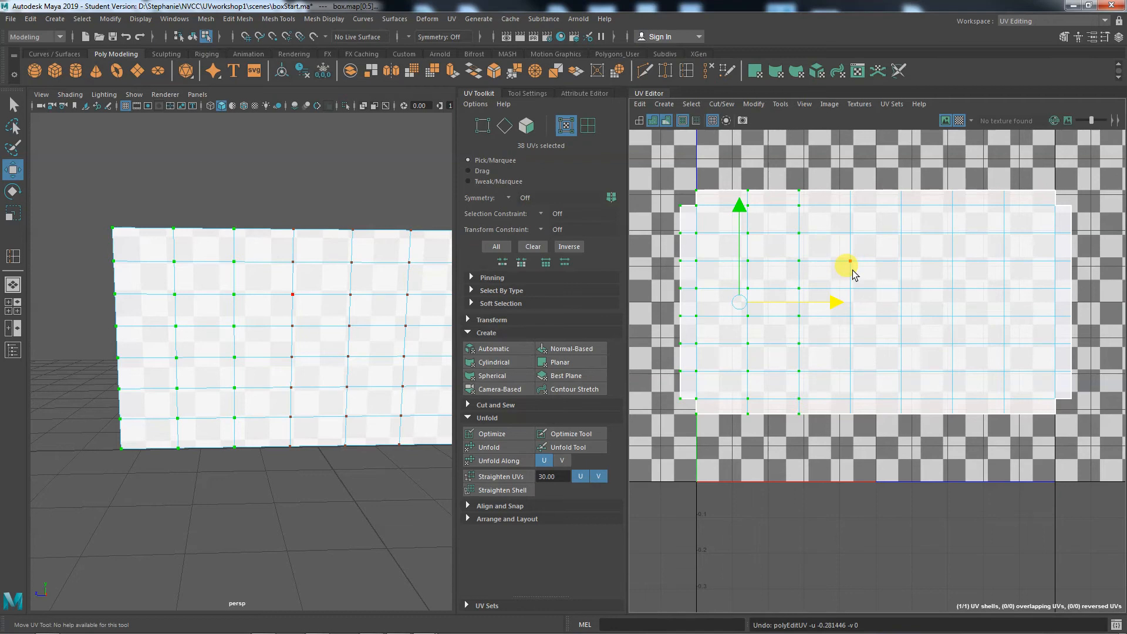
mouse_move(284, 486)
alt+mouse_down()
mouse_move(362, 525)
mouse_move(212, 510)
mouse_move(289, 506)
alt+mouse_up()
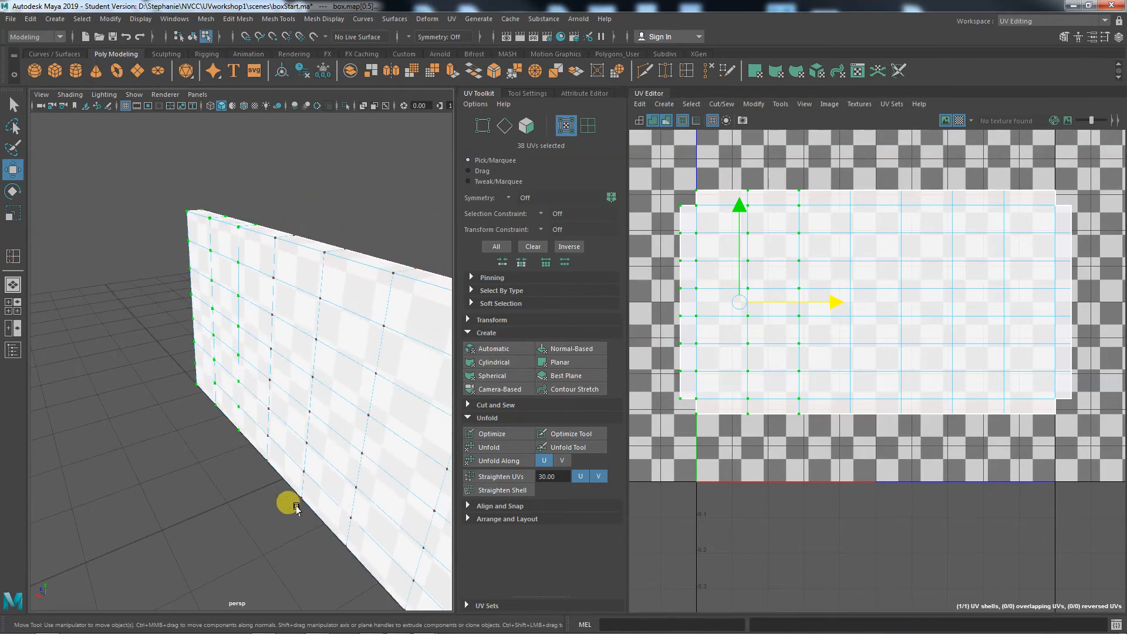
alt+right_drag(290, 505, 211, 468)
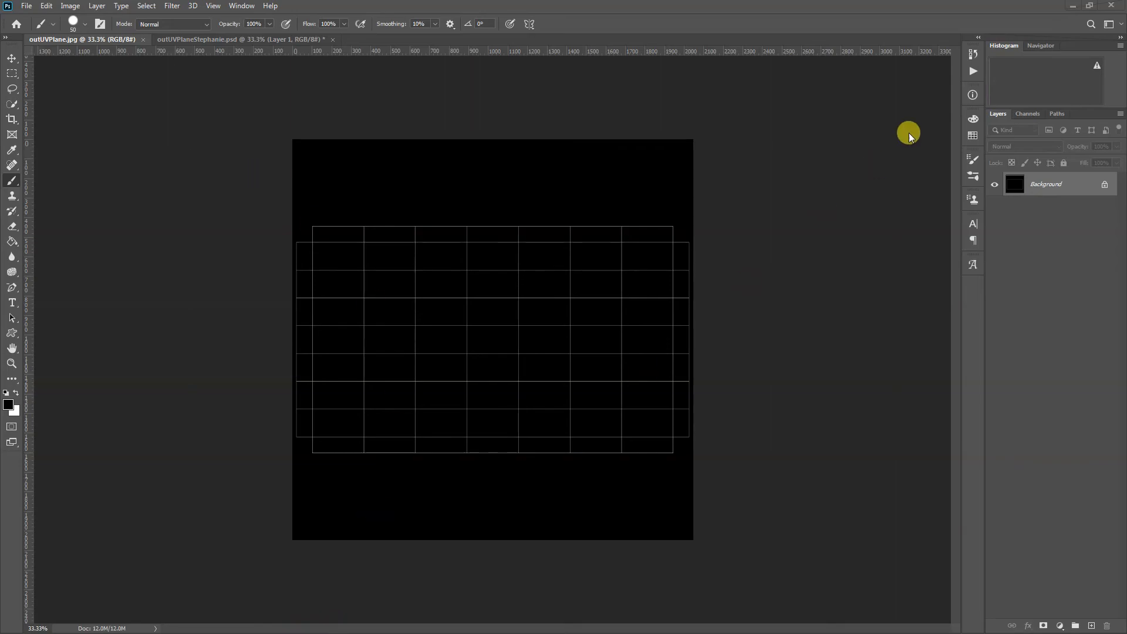
- Switch from Photoshop to the boxMapped scene in Maya and turn off the checker map display
click(1072, 6)
click(1091, 234)
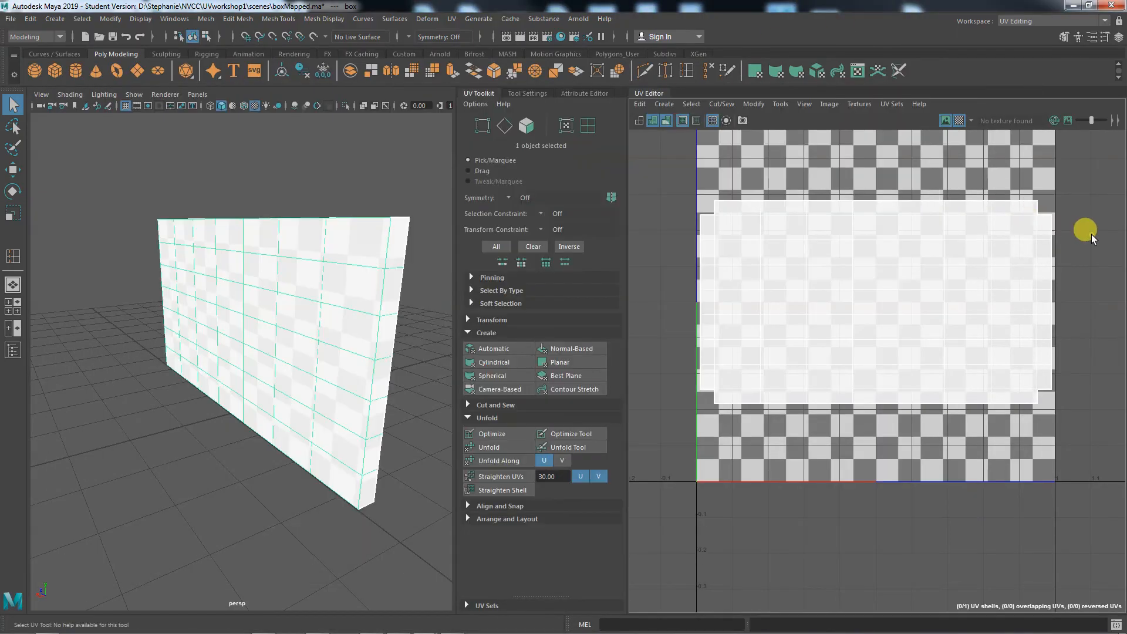
click(958, 122)
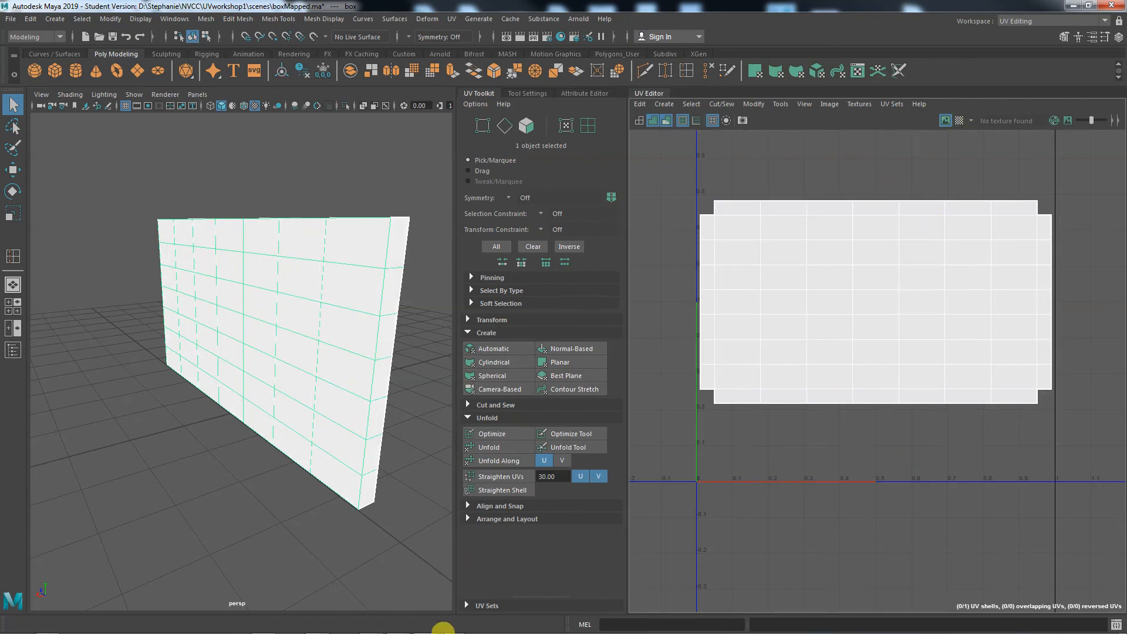
- Switch to Photoshop, unlock the background layer of outUVPlane.jpg, and invert the image's colors
click(452, 628)
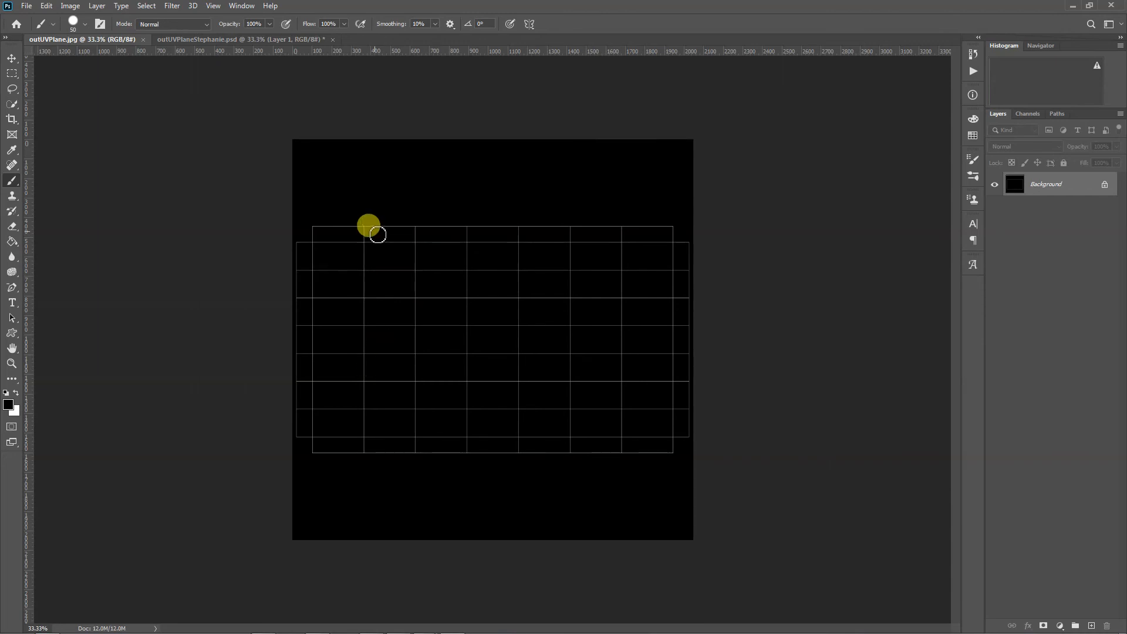
key(v)
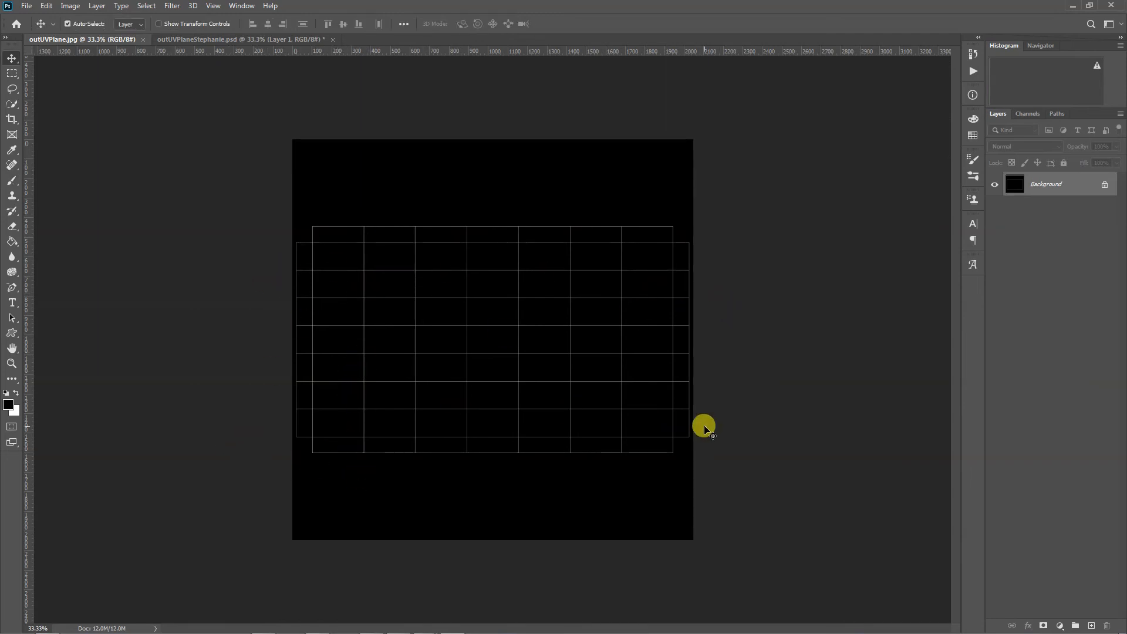
click(1105, 184)
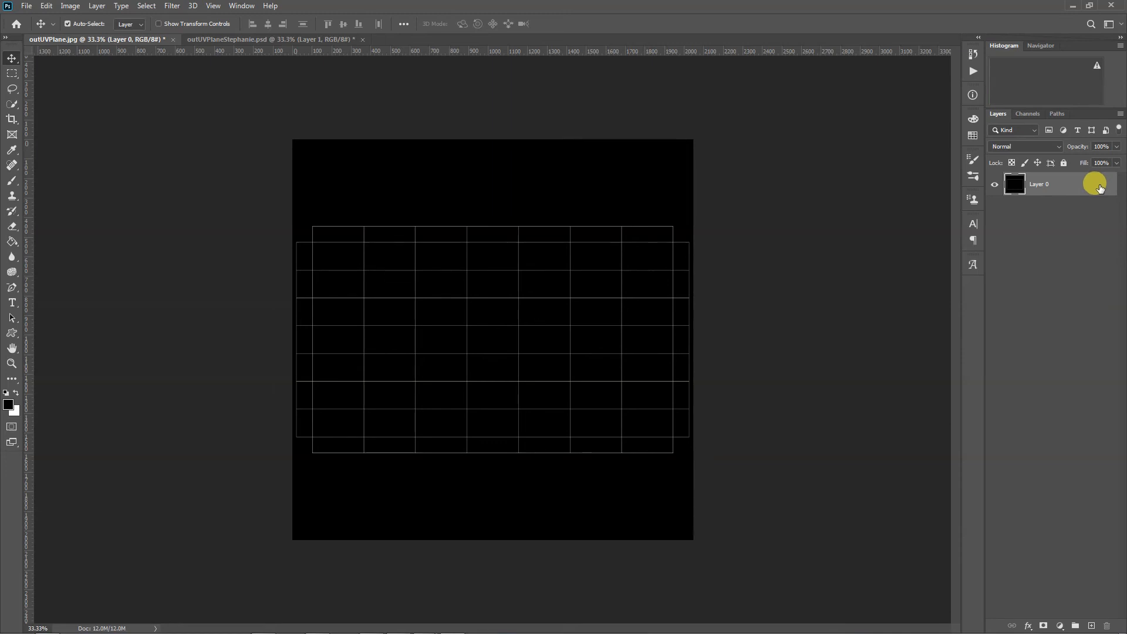
click(67, 6)
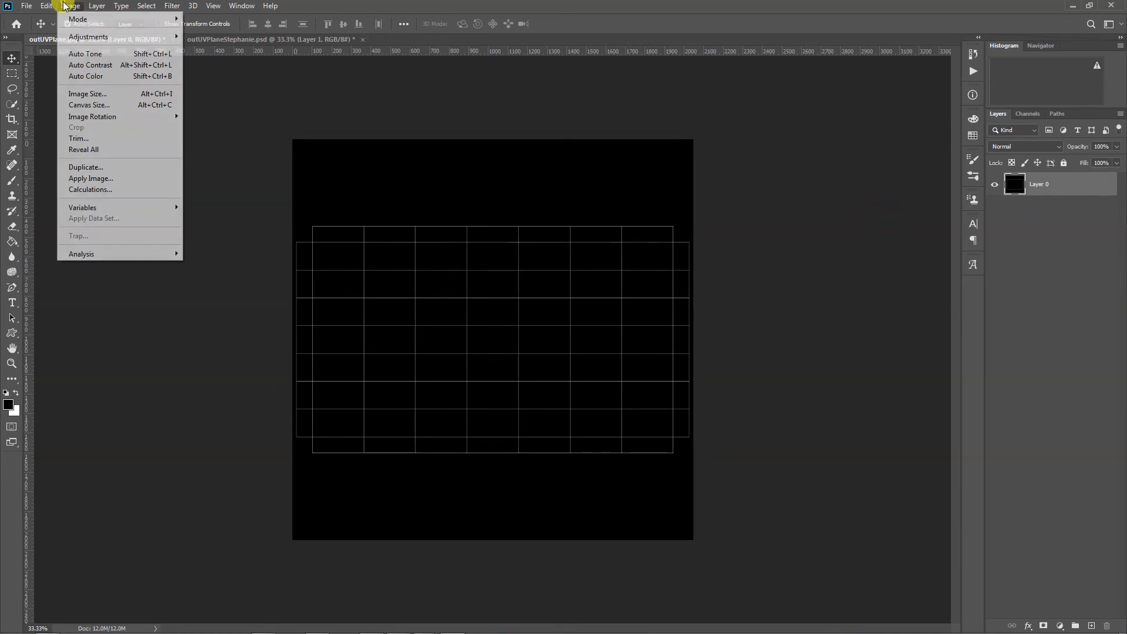
mouse_move(88, 36)
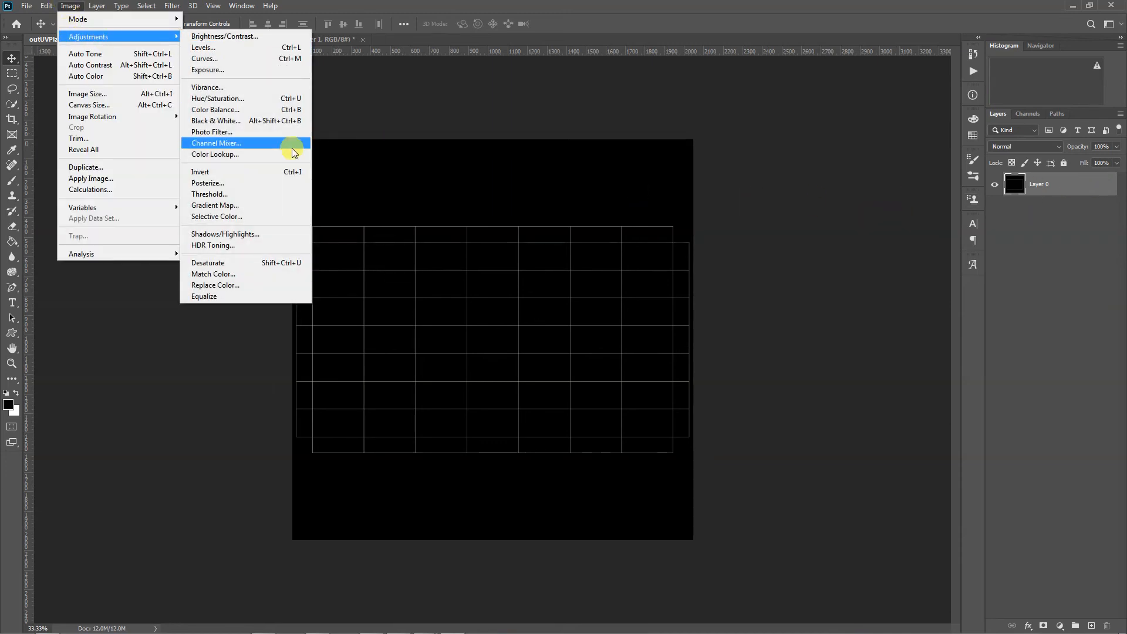
click(284, 177)
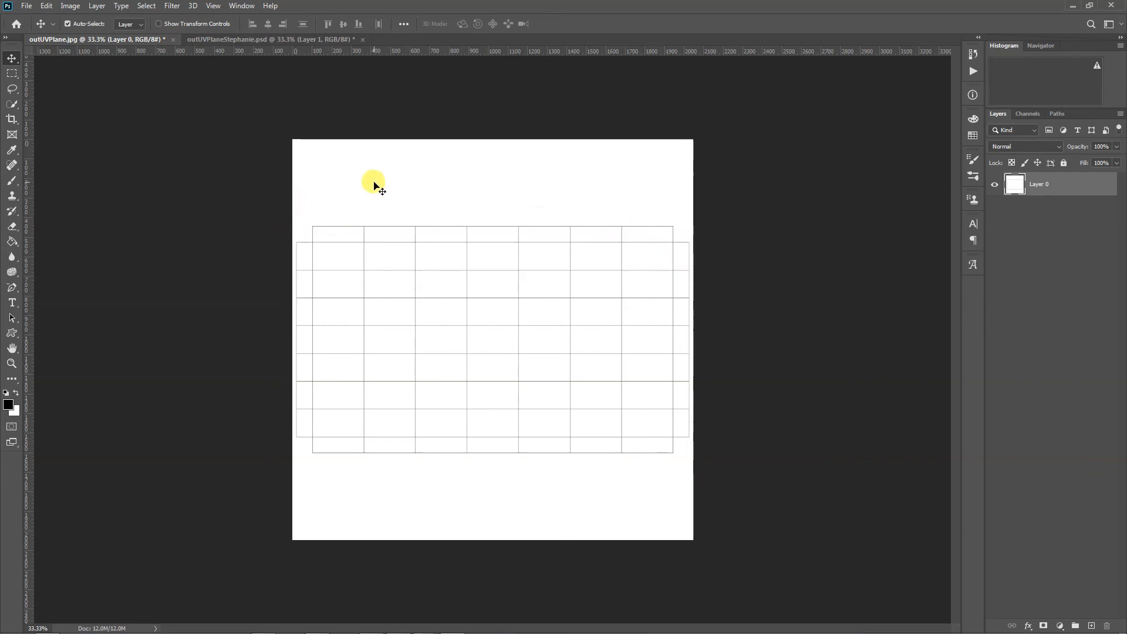
- Place a horizontal guide just above the UV layout and undo it
drag(387, 56, 382, 215)
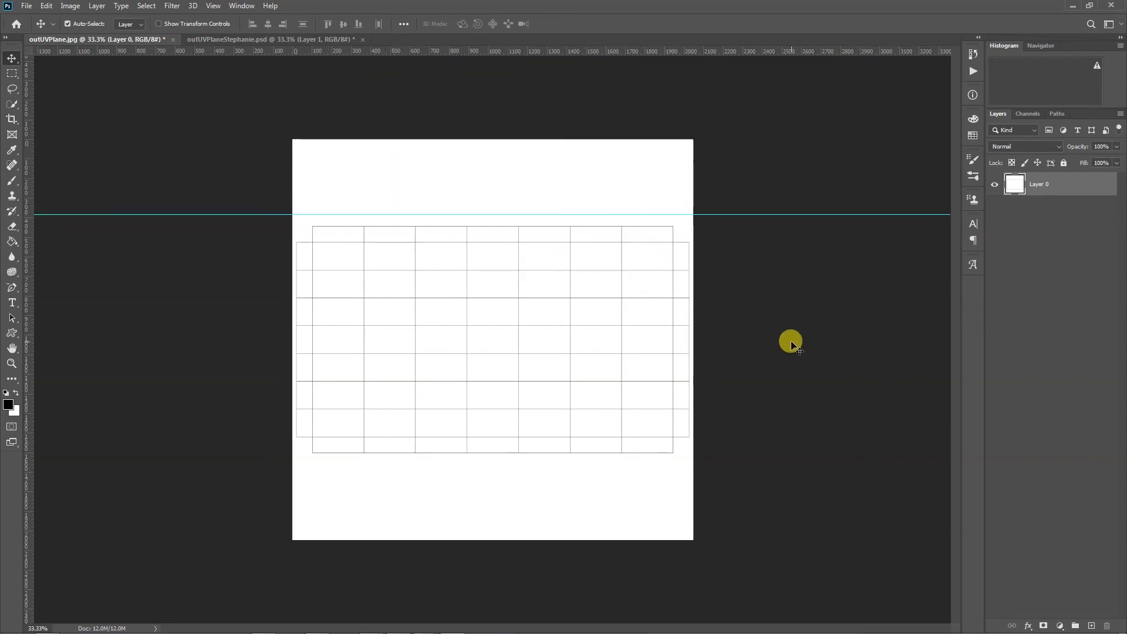
key(ctrl+z)
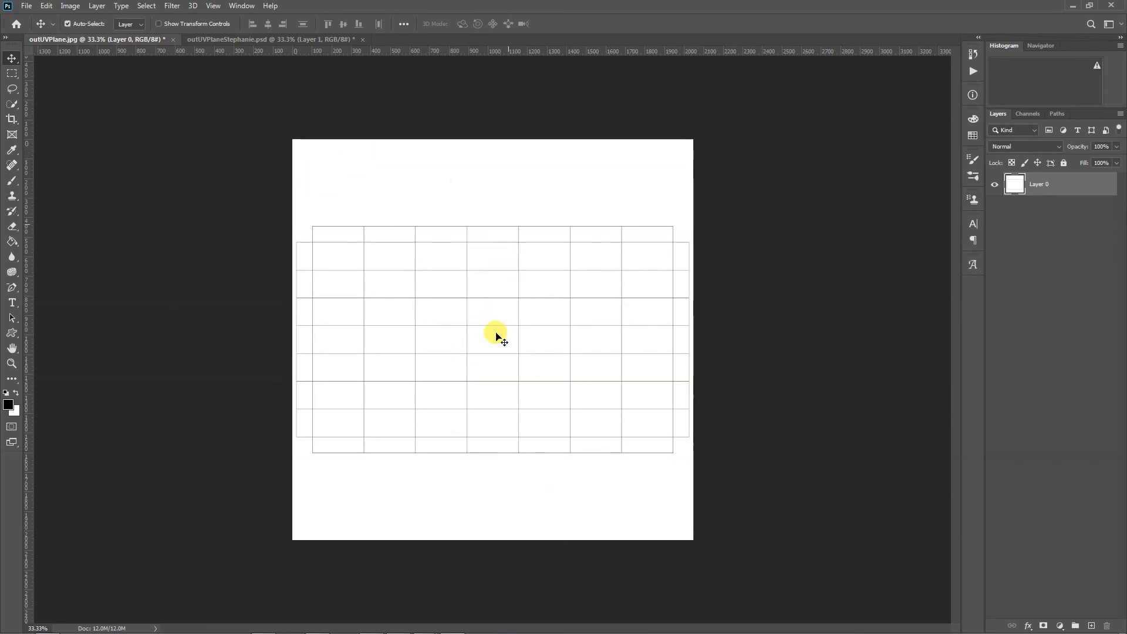
- Switch to Maya to look at the mapped box and its UV layout, and return to Photoshop
mouse_move(440, 628)
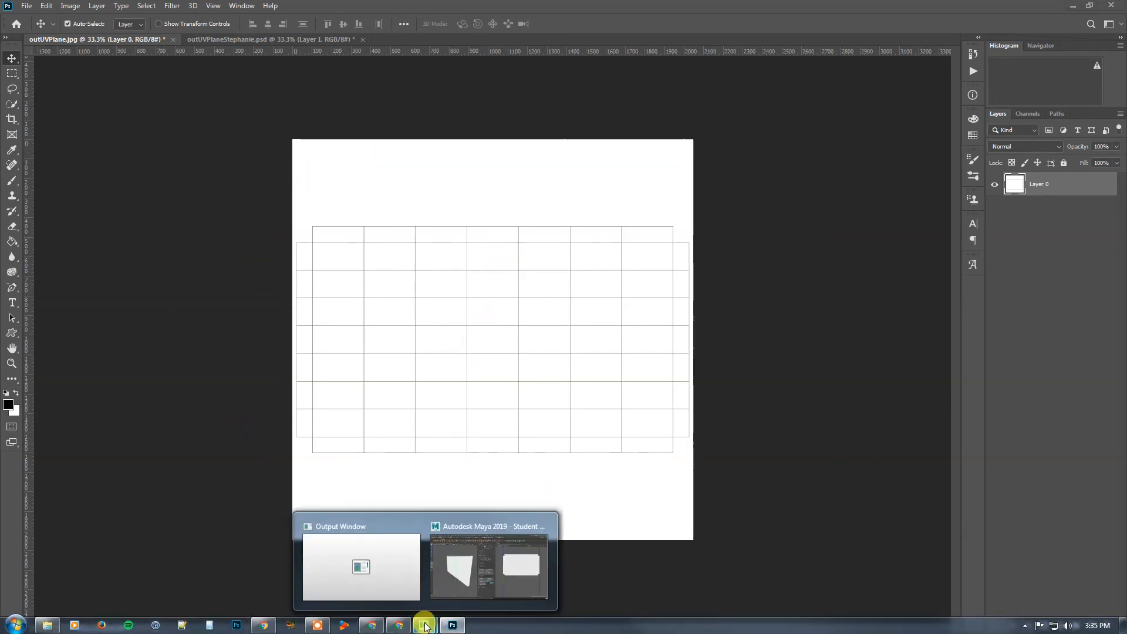
click(461, 576)
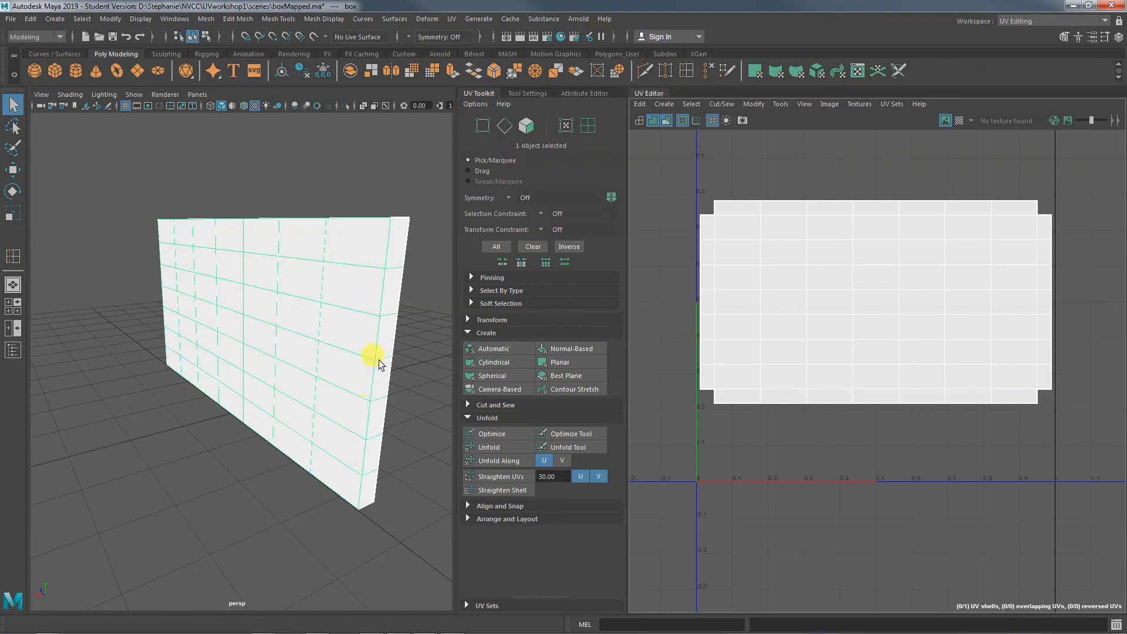
click(437, 625)
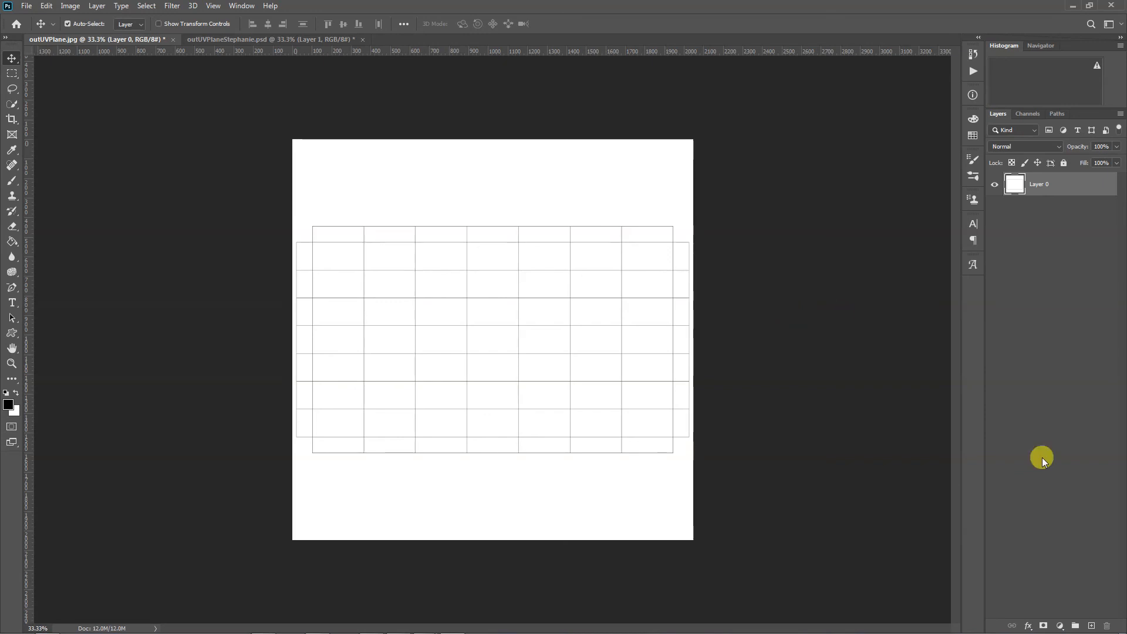
- Add a new layer beneath the UV layout layer, and rename the UV layout layer uvs and the new layer texture
click(1094, 623)
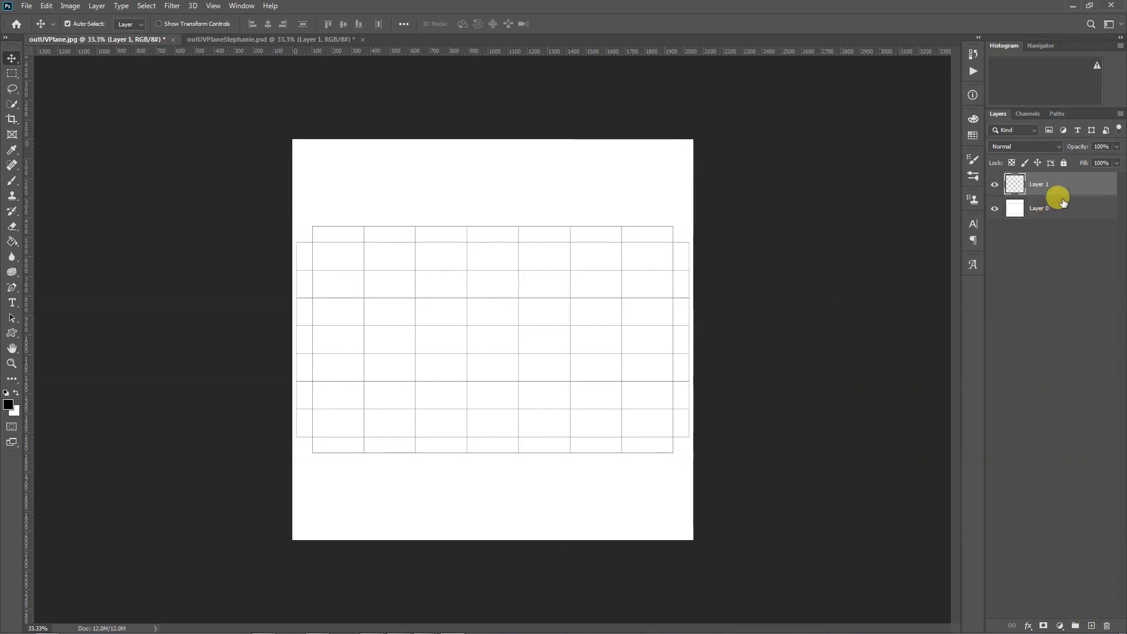
drag(1059, 192, 1057, 218)
double_click(1039, 186)
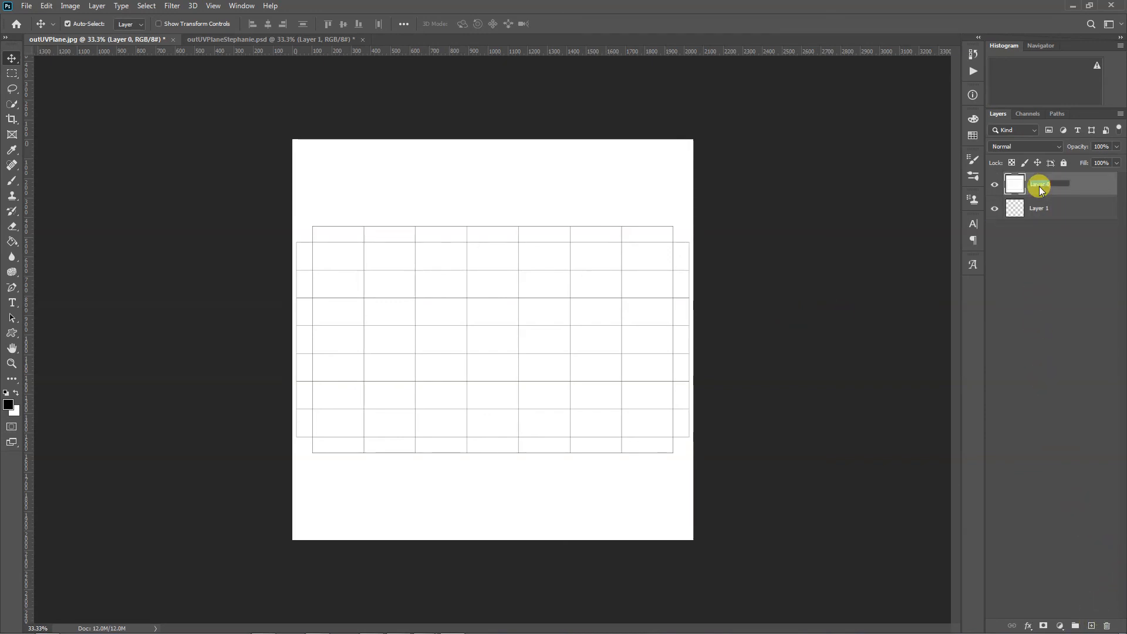
text(uvs)
key(Return)
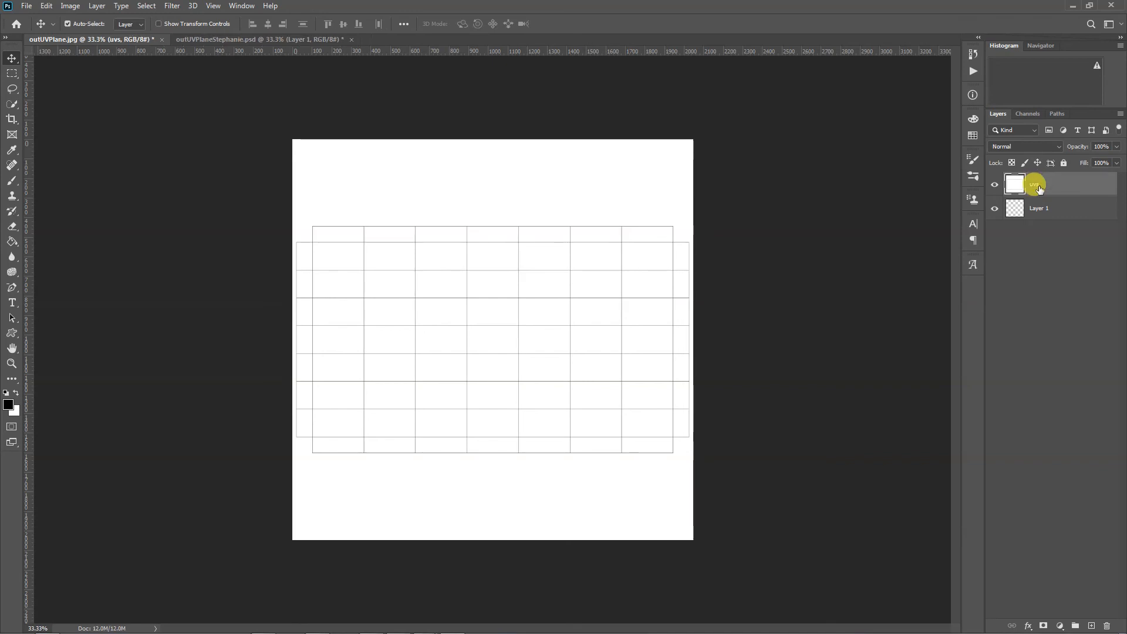
double_click(1038, 209)
text(texture)
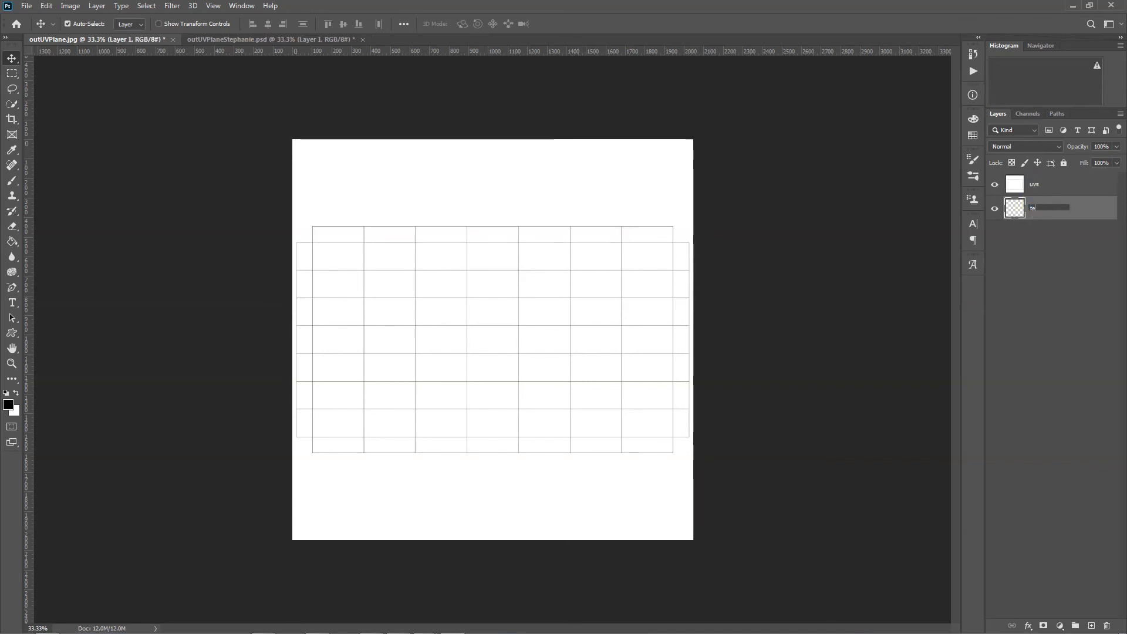
key(Return)
- Set the uvs layer's blend mode to Multiply and lock the layer completely
click(1062, 185)
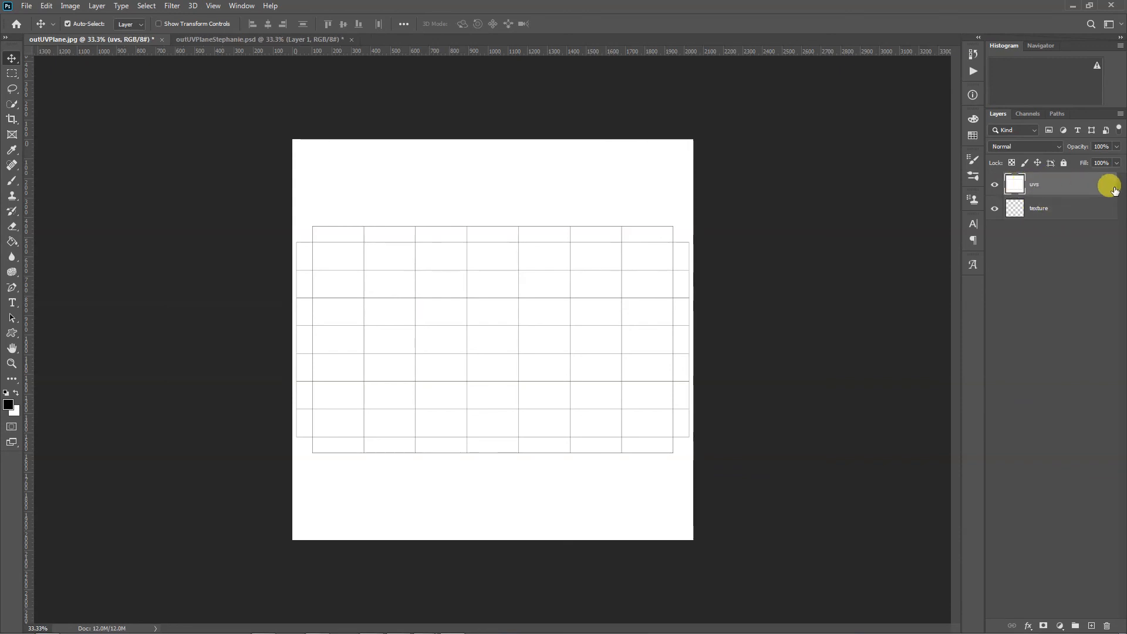
click(1038, 147)
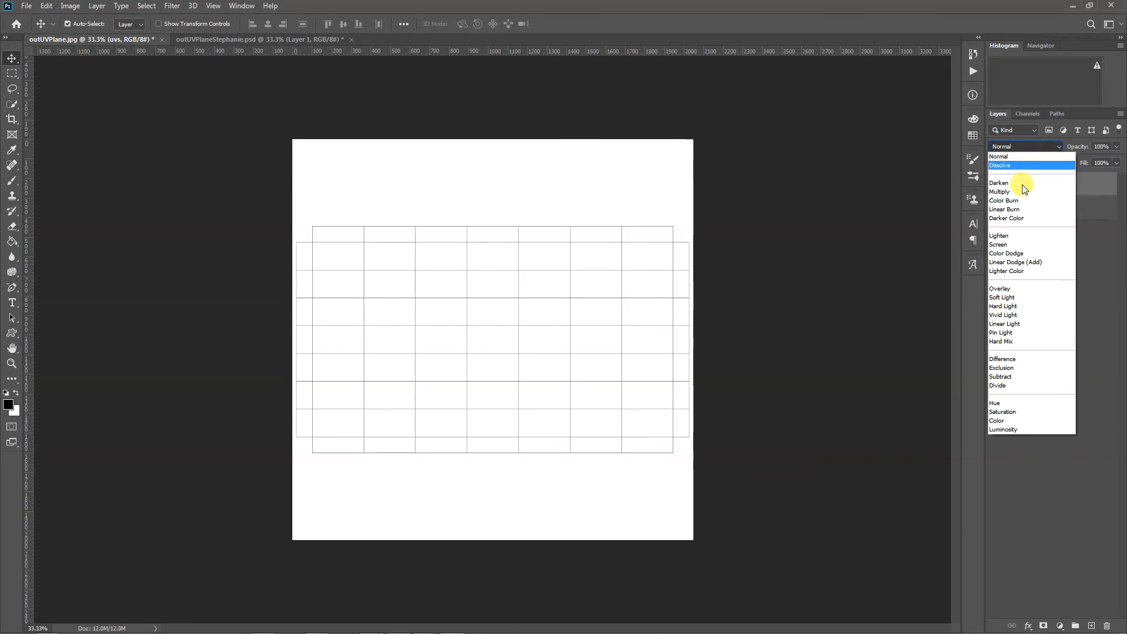
click(1020, 190)
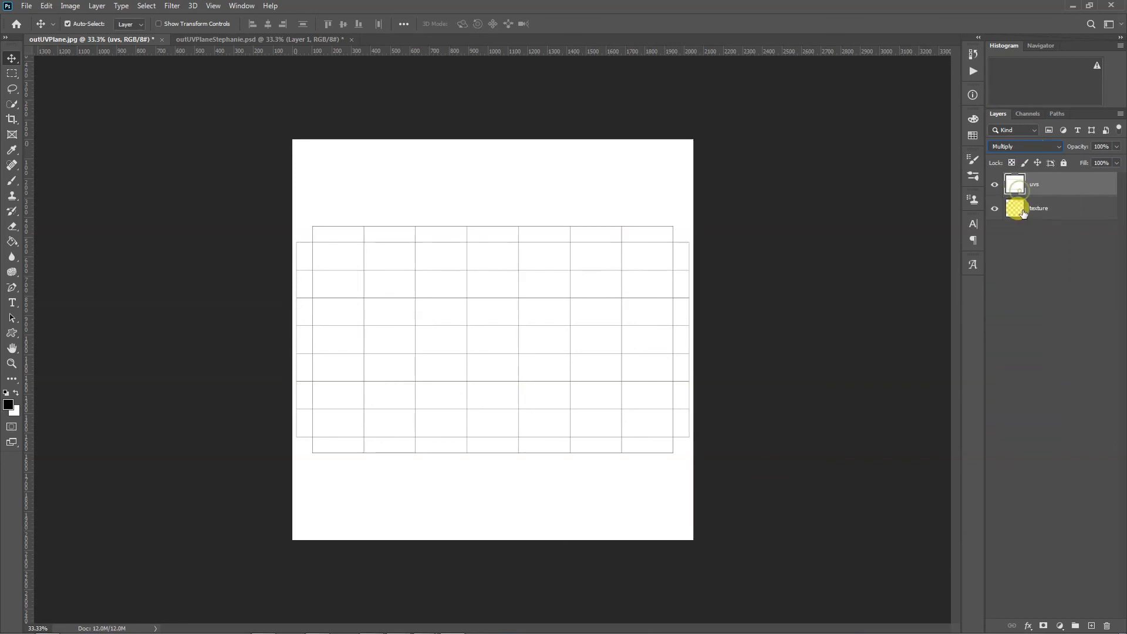
click(1062, 213)
click(1077, 189)
click(1063, 163)
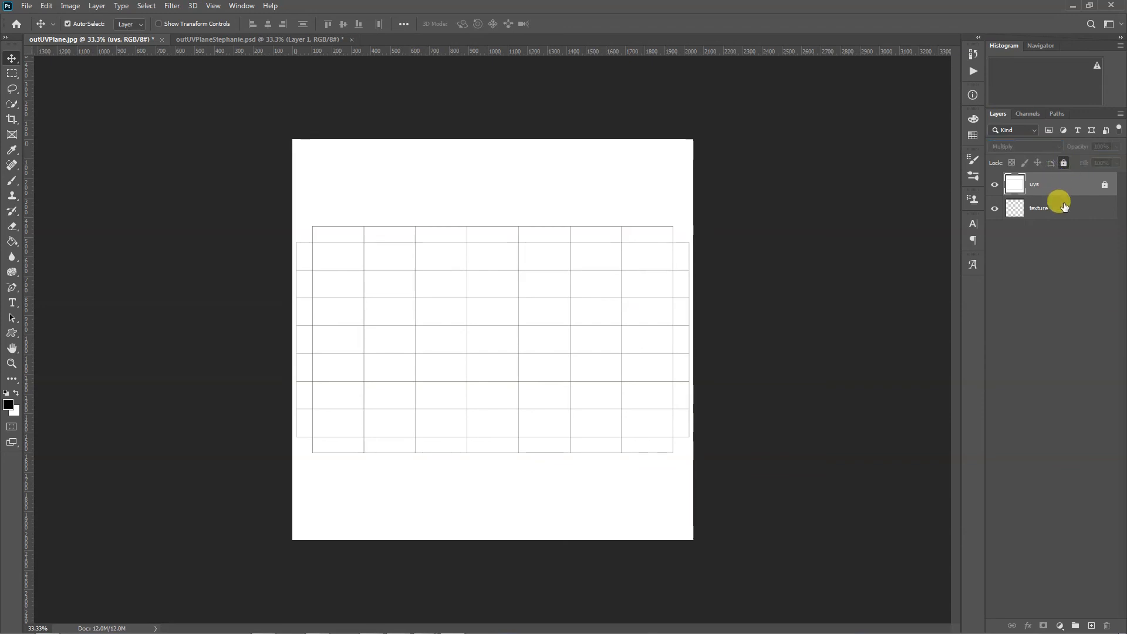
- Brush bright pink freehand loops across the UV grid on the texture layer
click(1065, 206)
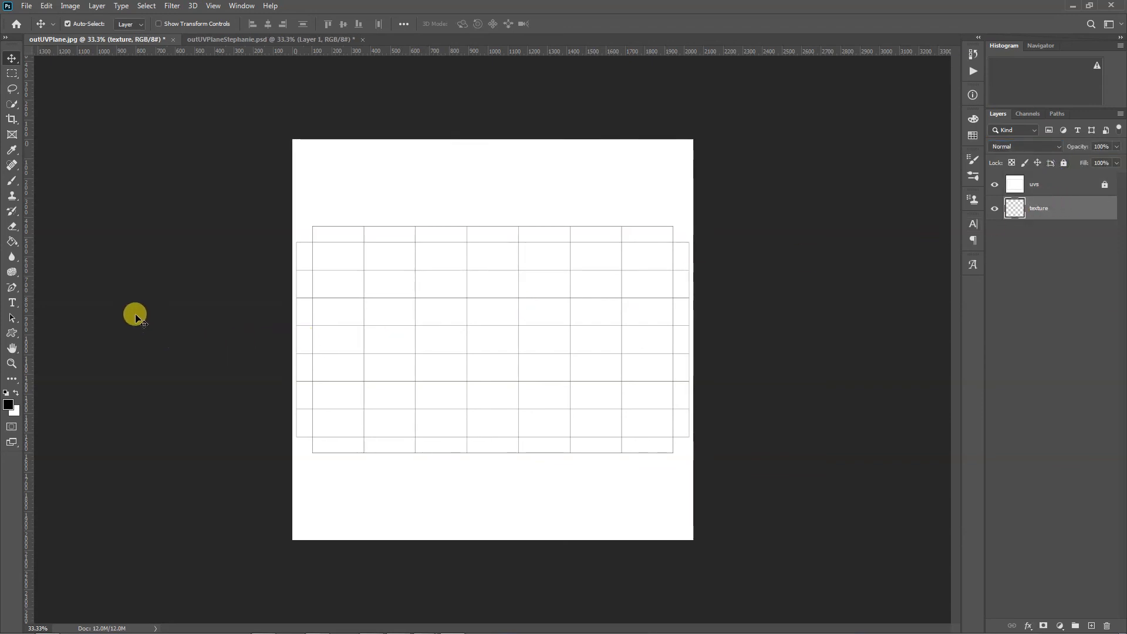
click(9, 404)
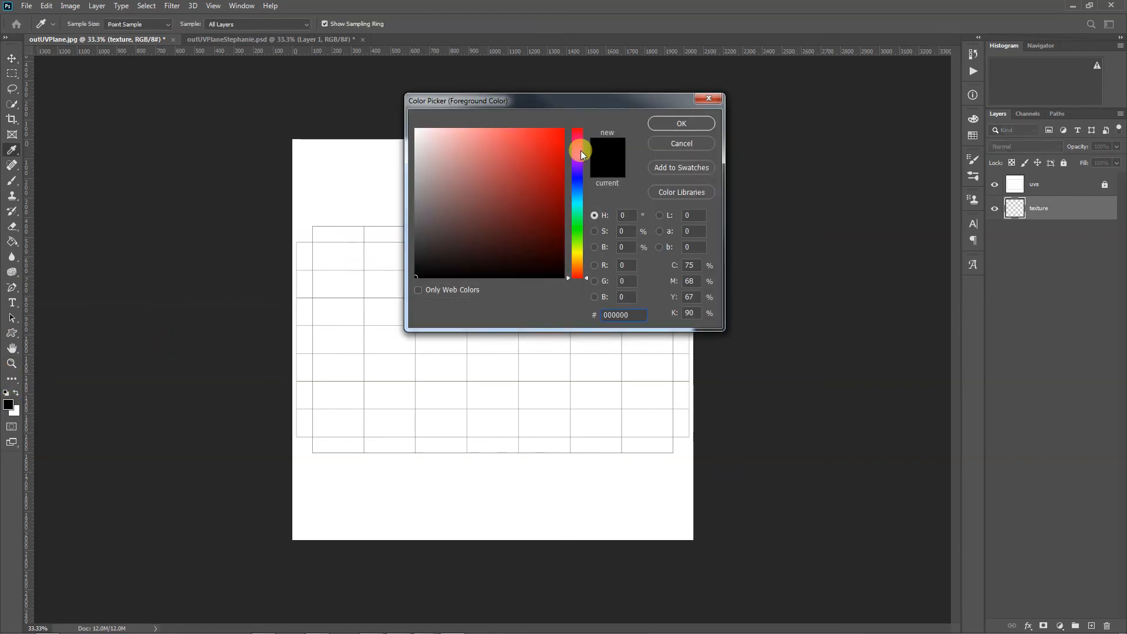
click(580, 151)
click(530, 139)
click(684, 124)
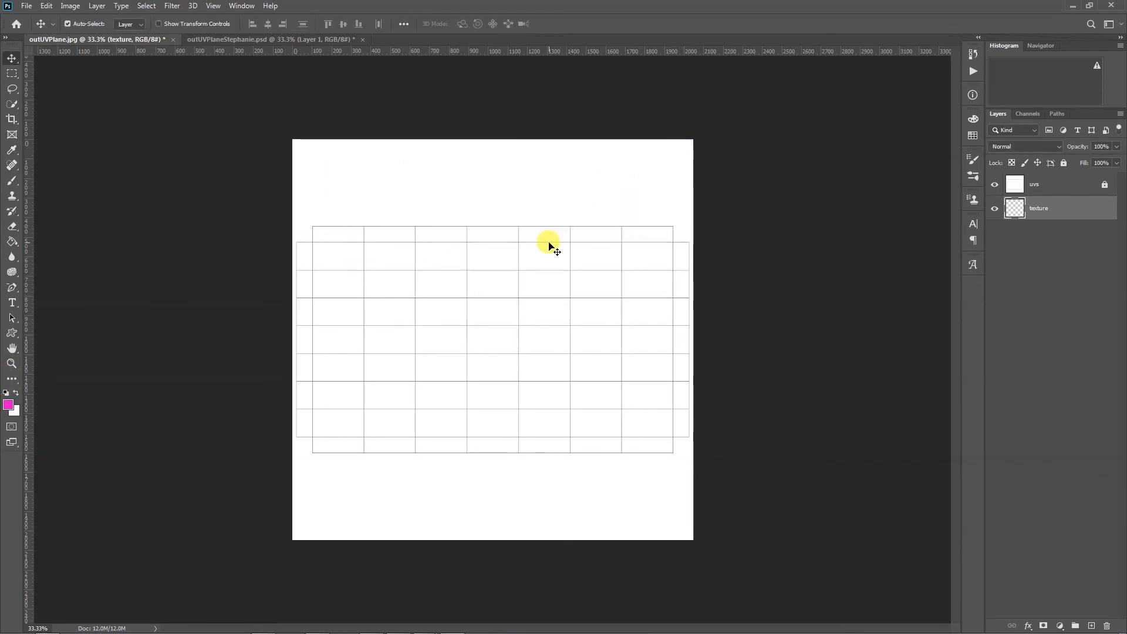
key(b)
drag(495, 277, 562, 268)
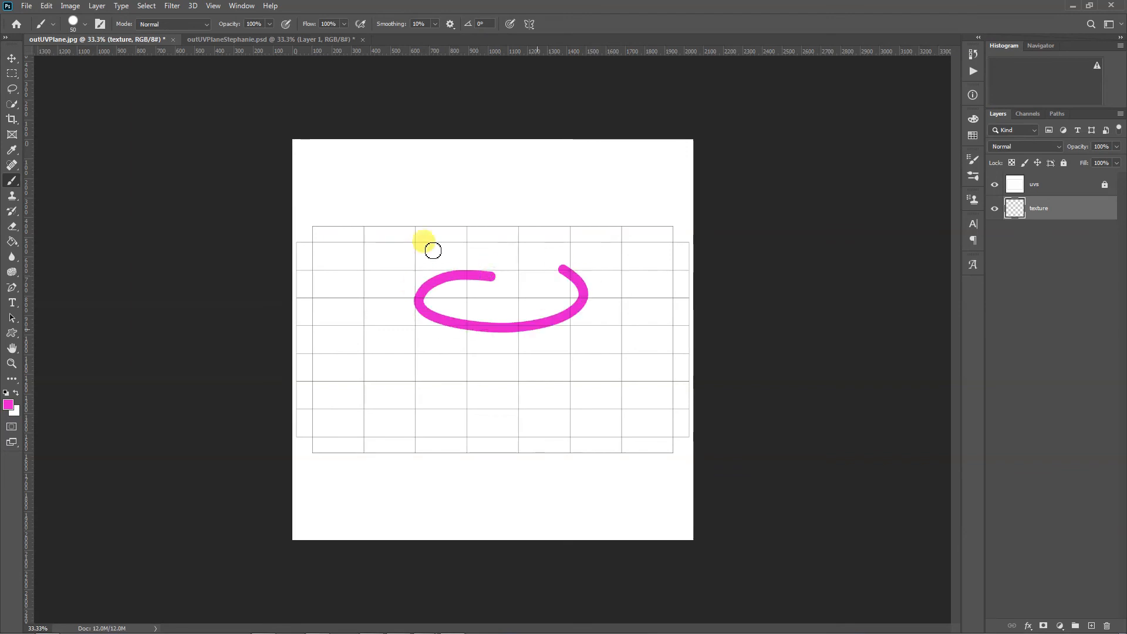
mouse_move(433, 251)
mouse_down()
mouse_move(323, 343)
mouse_move(549, 388)
mouse_up()
key(v)
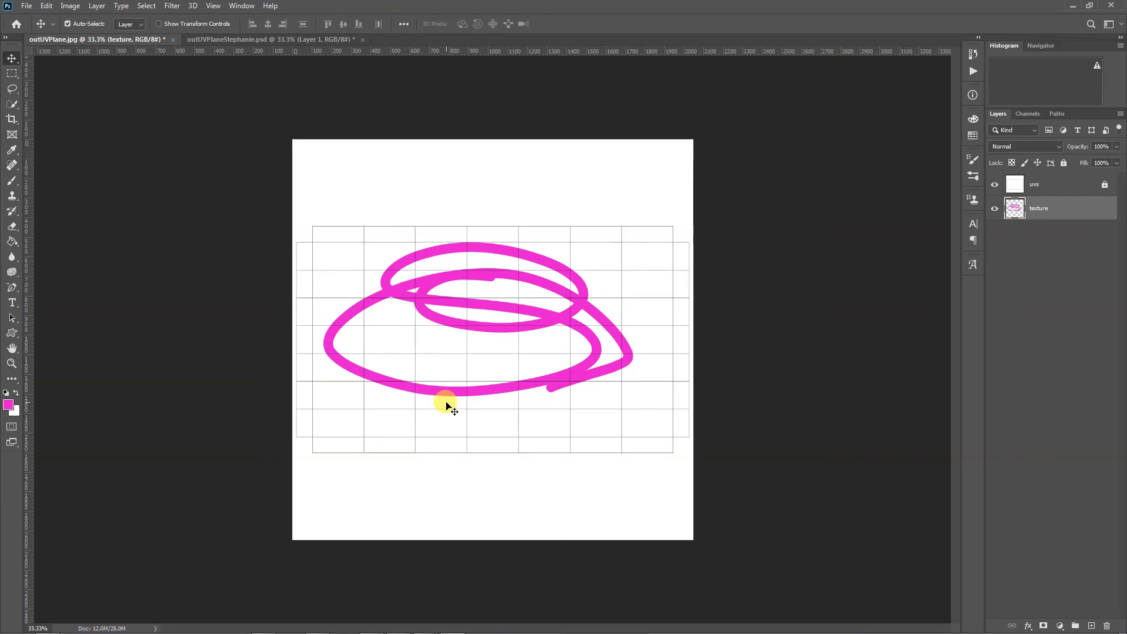
- Switch to the other open UV layout PSD and check its layers by showing and hiding the drawing on Layer 1
click(254, 42)
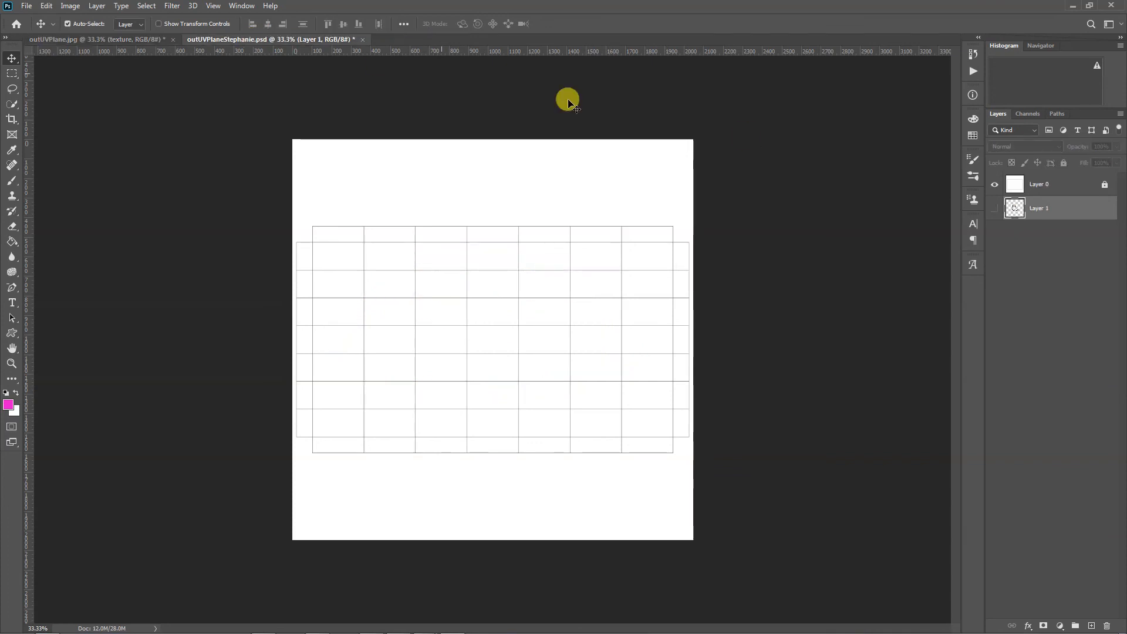
click(1057, 184)
click(1057, 210)
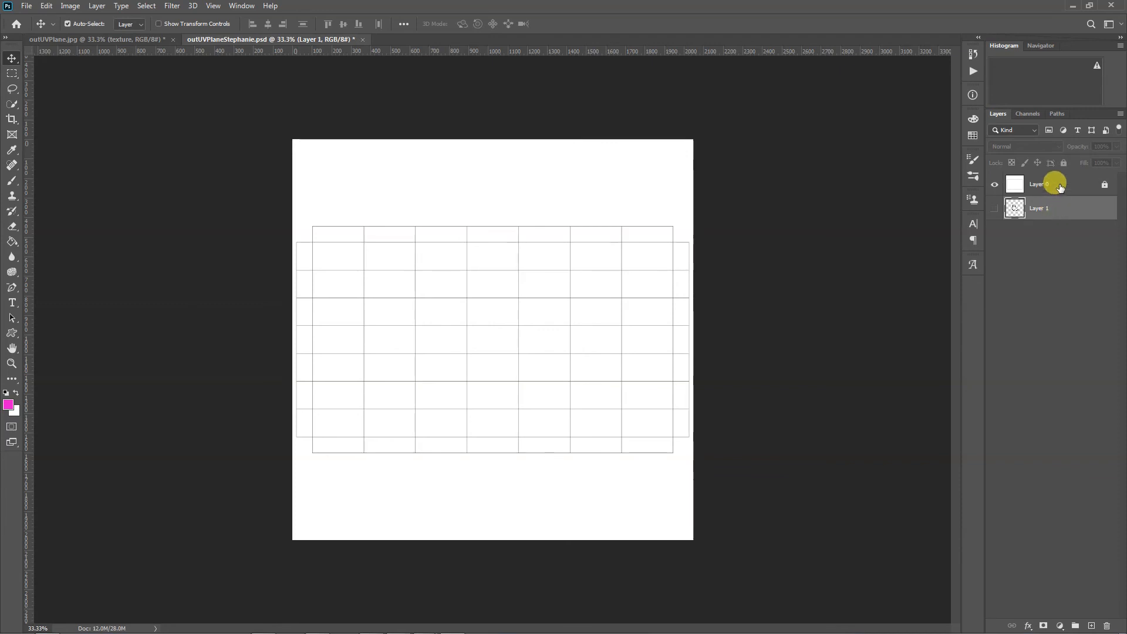
click(1058, 185)
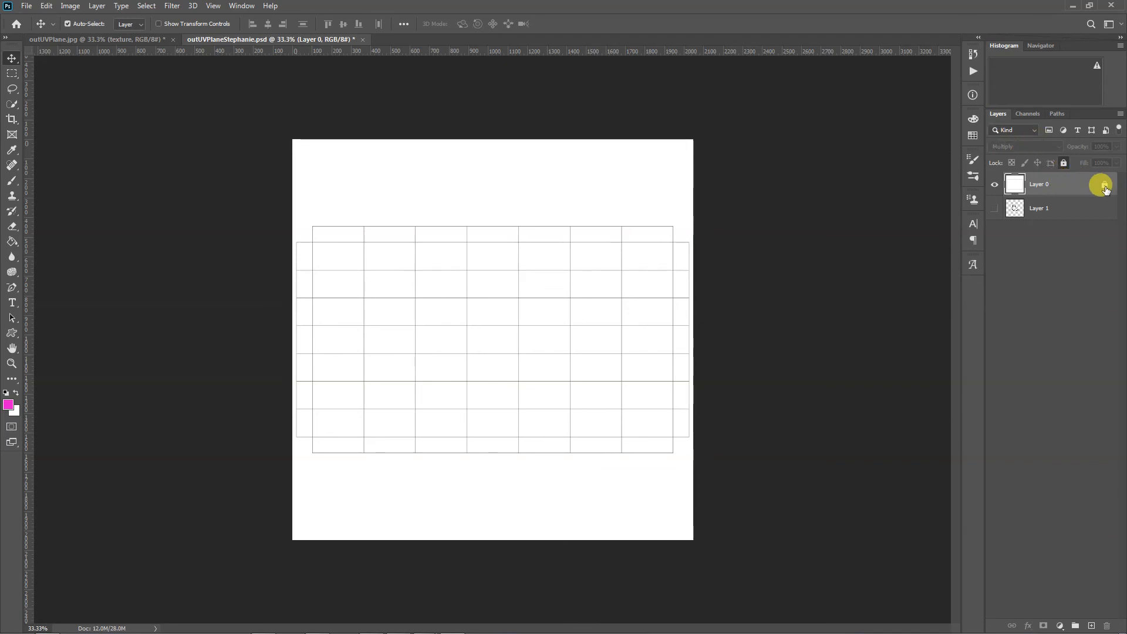
click(1068, 209)
click(994, 209)
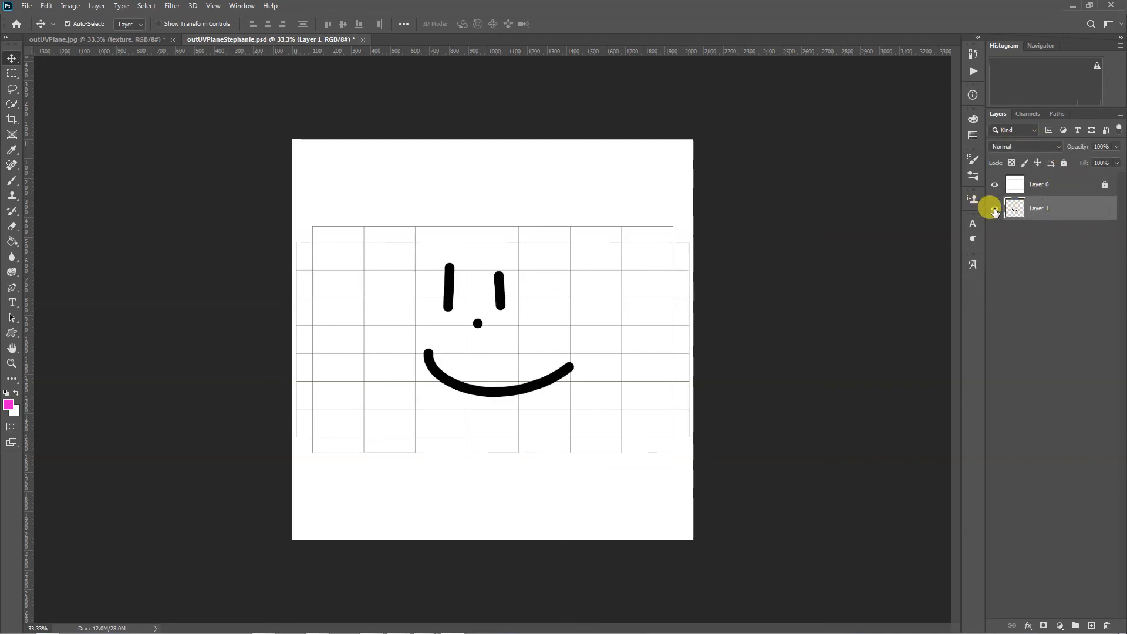
click(994, 209)
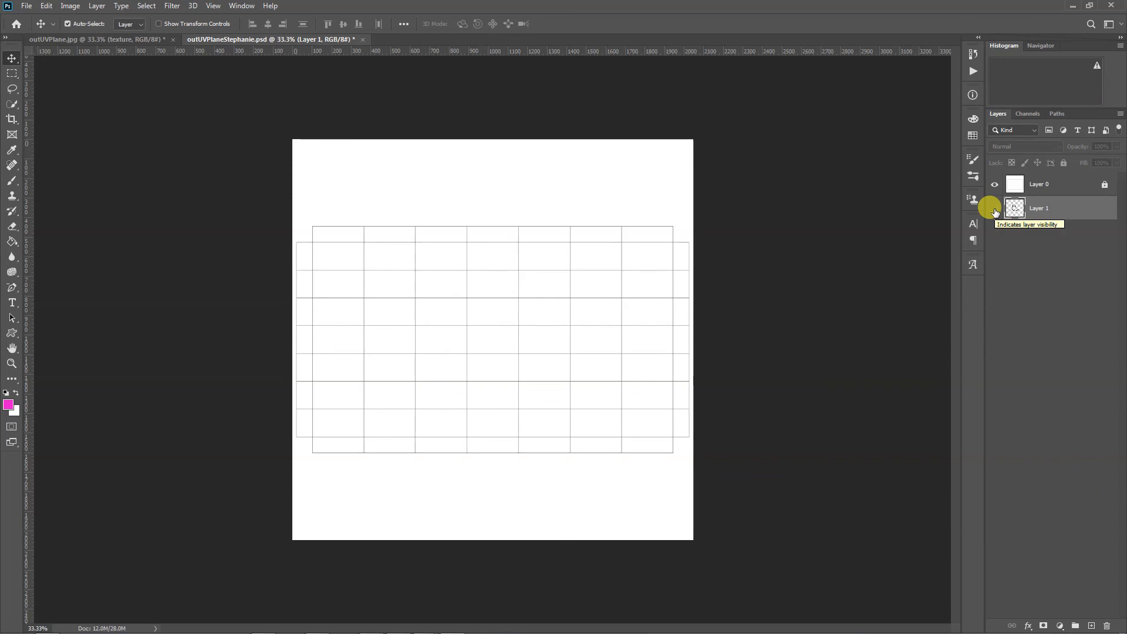